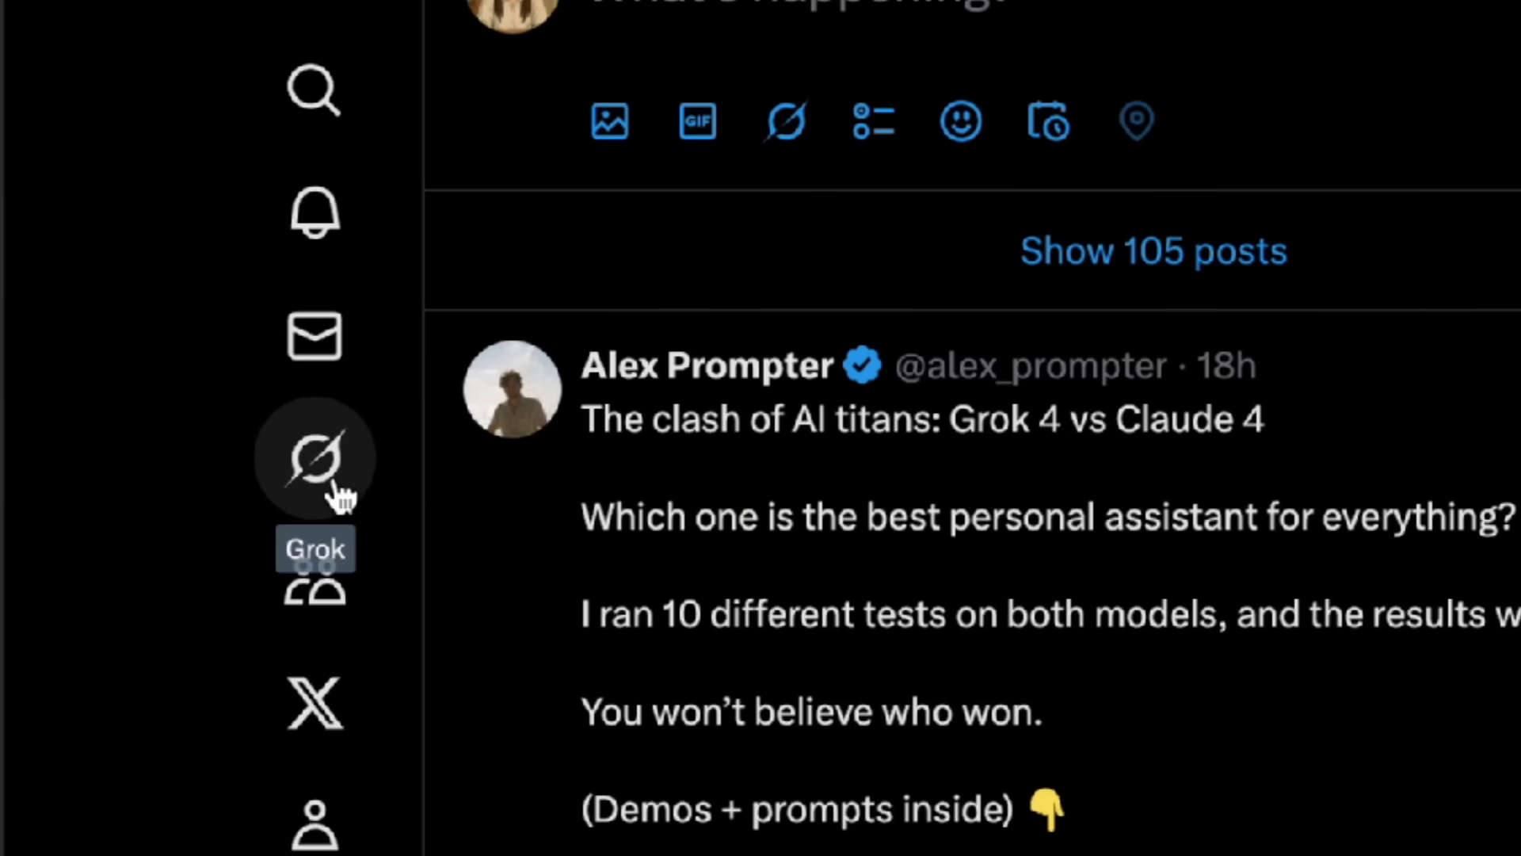
- Open Grok from X's sidebar and review its advanced search tool settings
{"action": "left_click", "coordinate": [336, 486]}
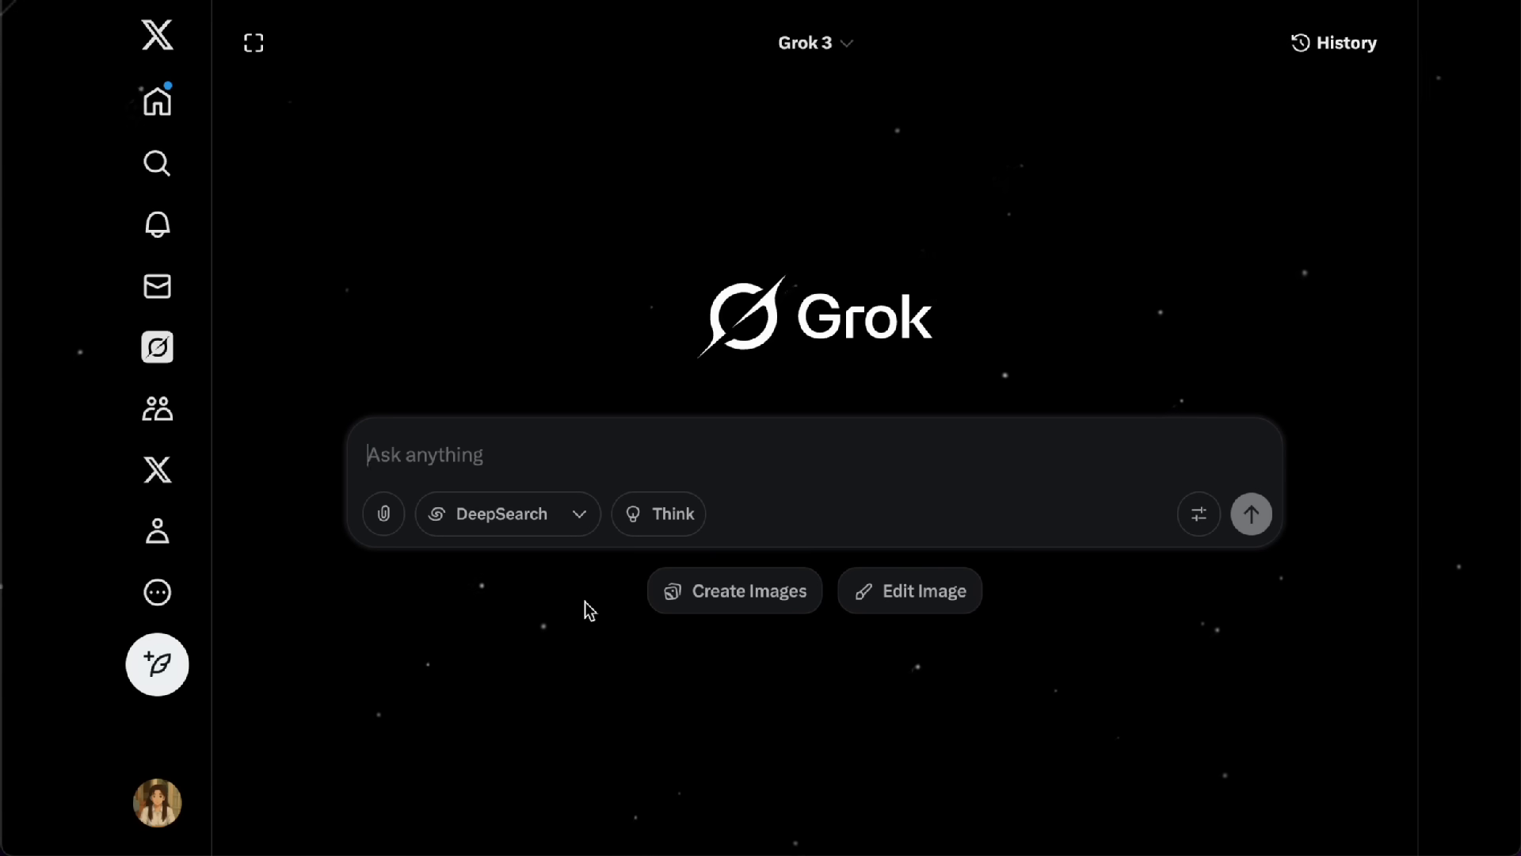
{"action": "left_click", "coordinate": [1199, 519]}
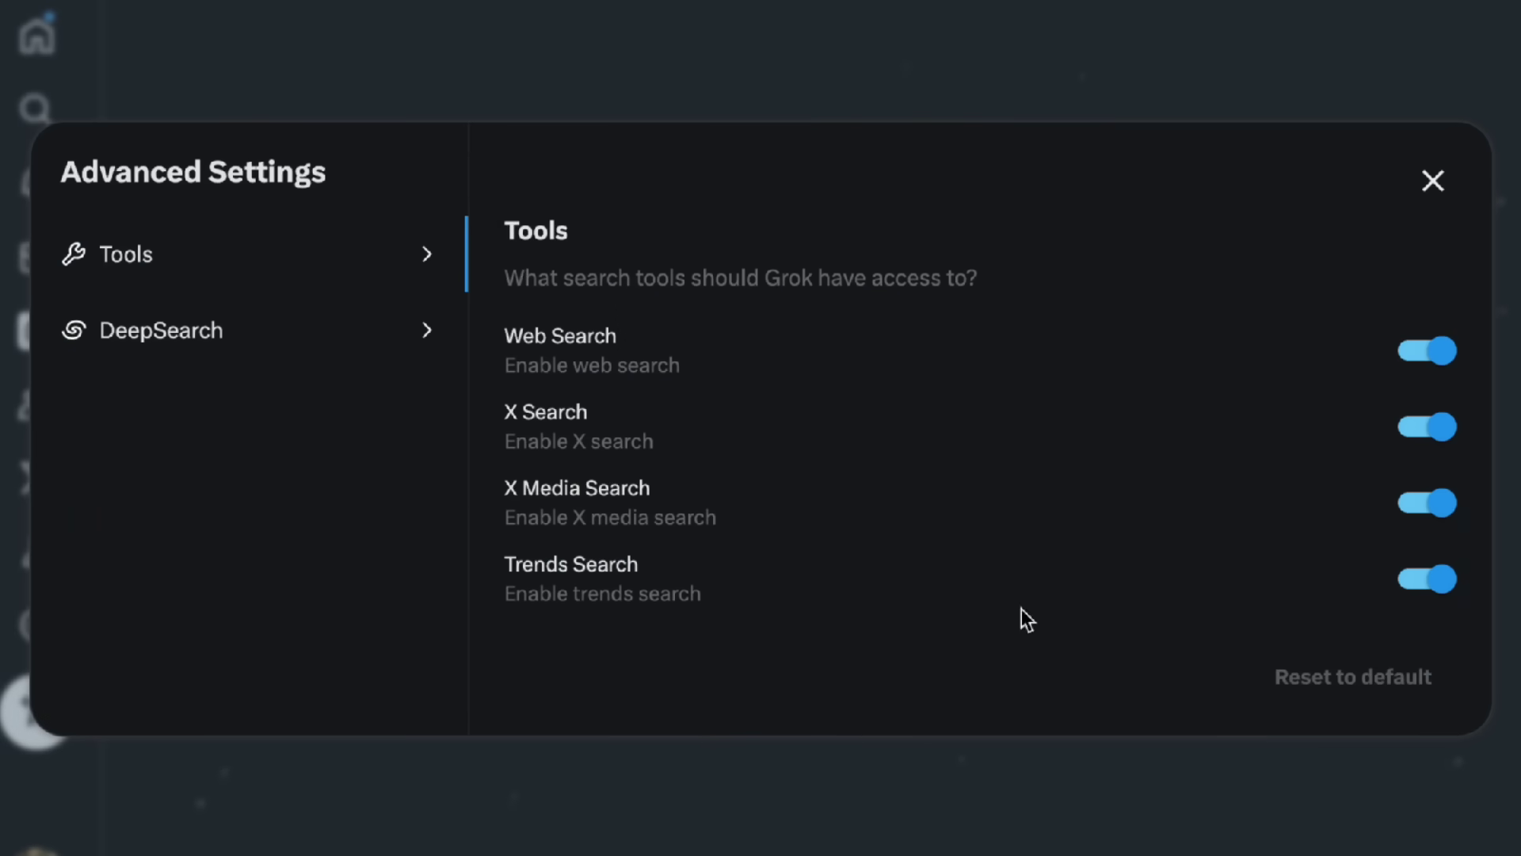
{"action": "left_click", "coordinate": [1435, 184]}
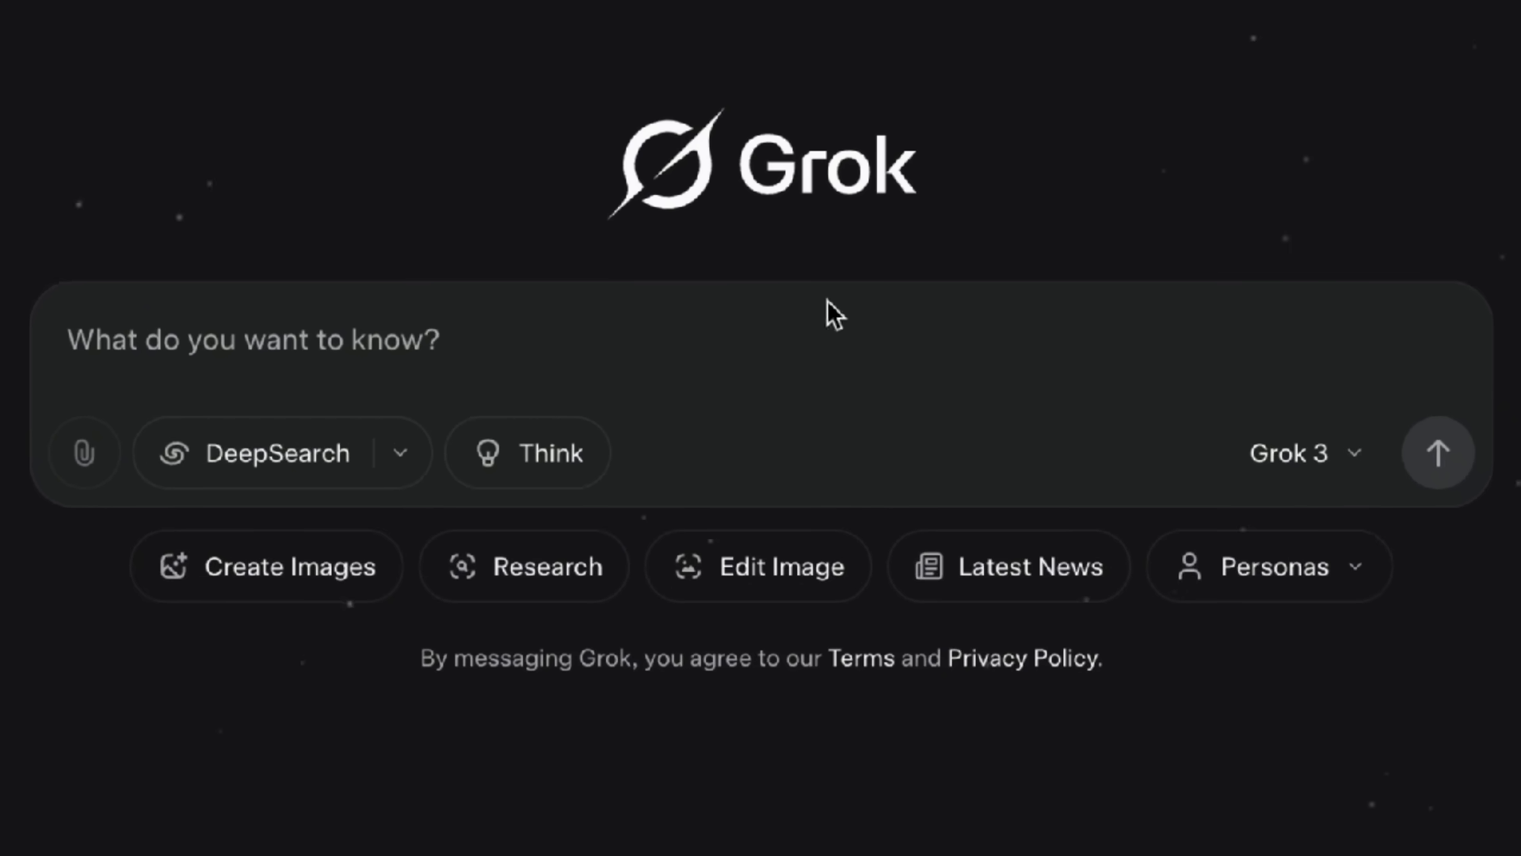
- Look over the Personas list, then sign in to Grok with a Google account
{"action": "left_click", "coordinate": [720, 330]}
{"action": "left_click", "coordinate": [1351, 588]}
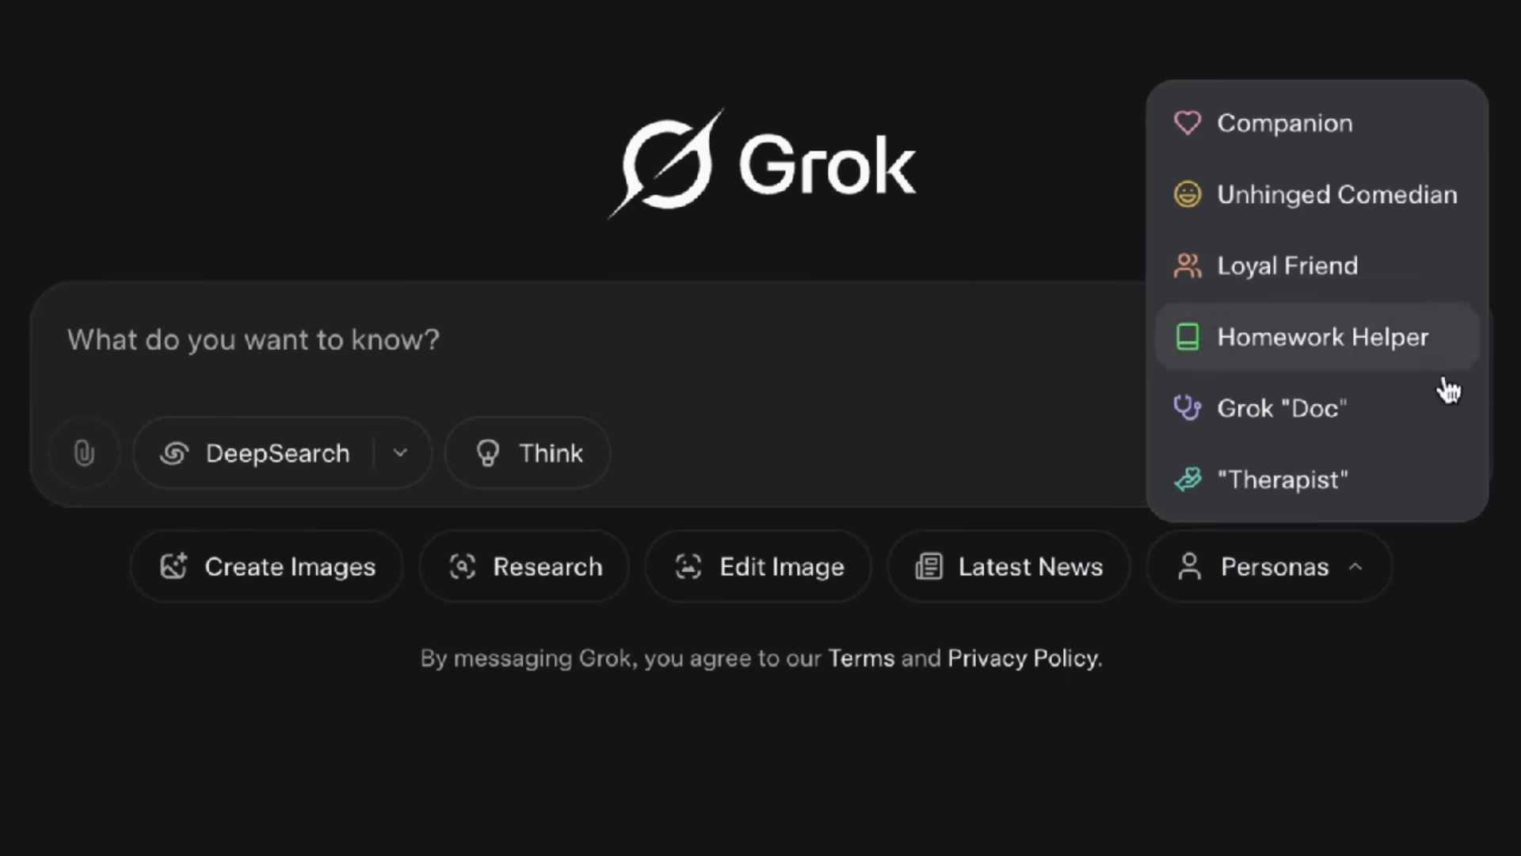
{"action": "left_click", "coordinate": [1447, 618]}
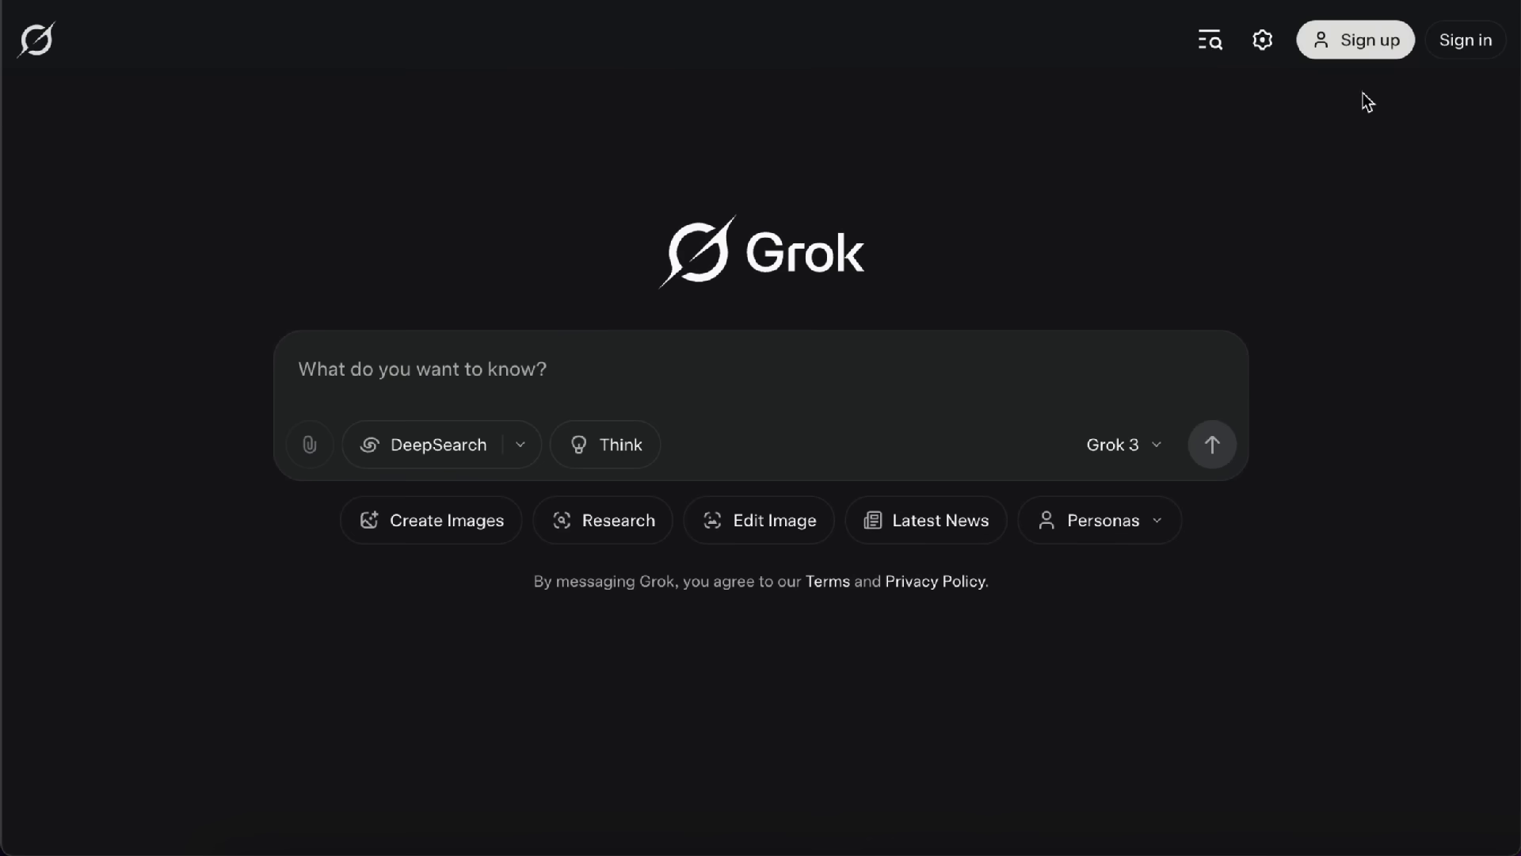
{"action": "left_click", "coordinate": [1456, 56]}
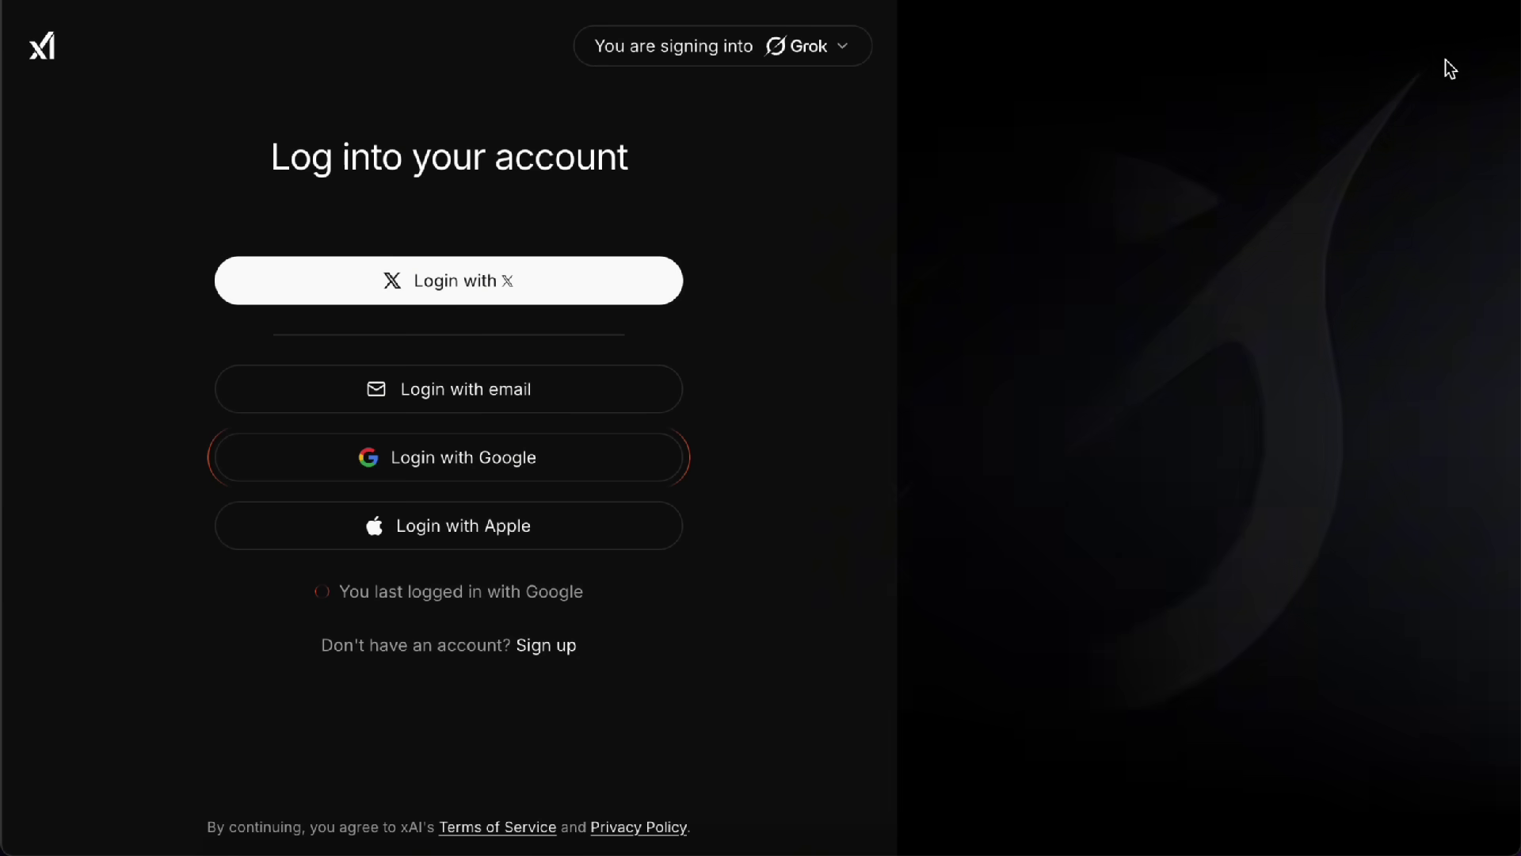
{"action": "left_click", "coordinate": [417, 459]}
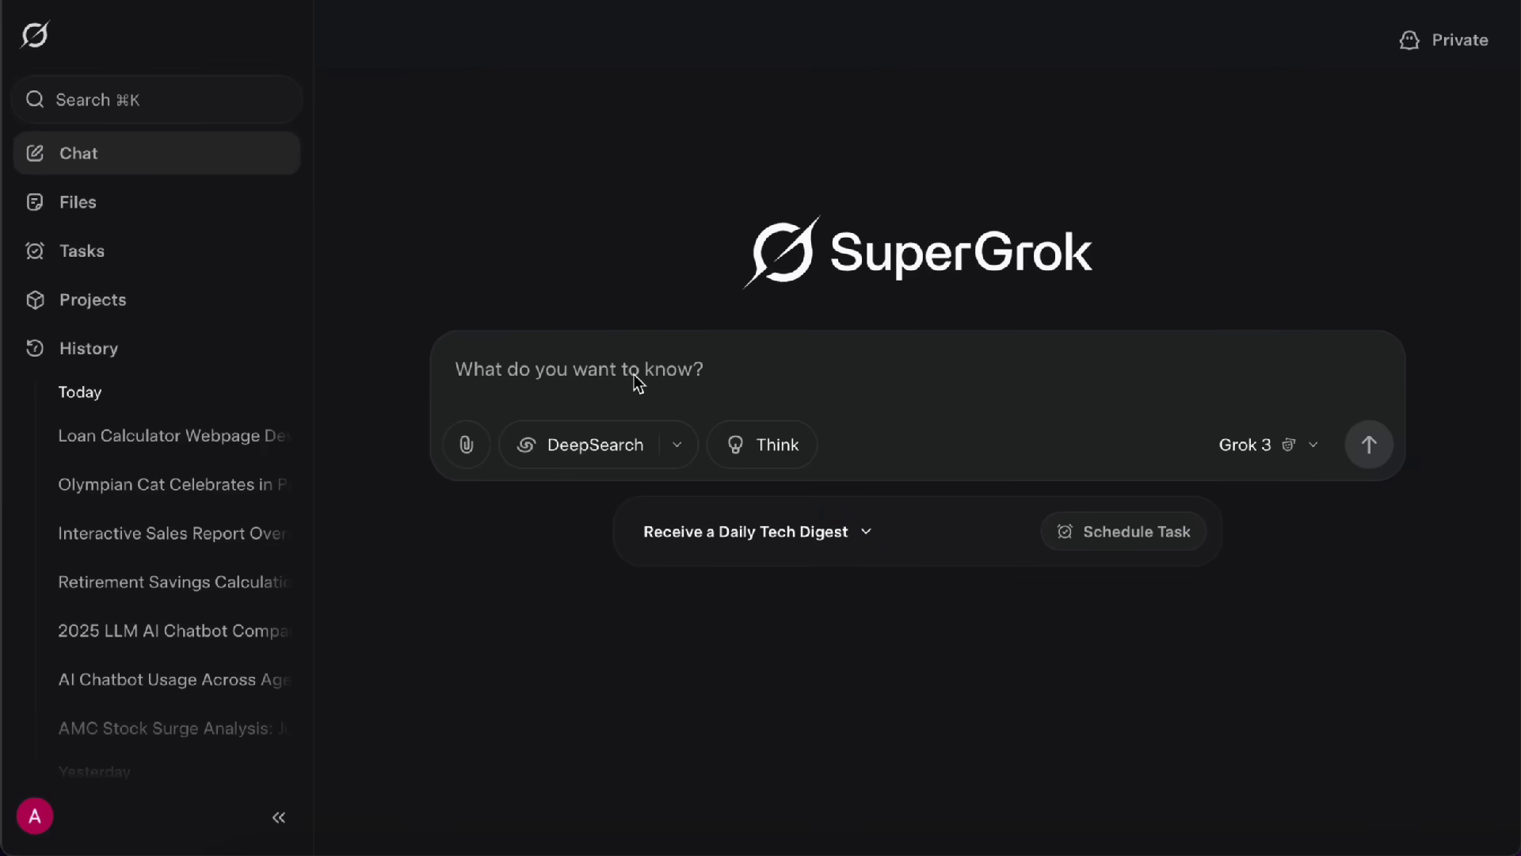
- Ask Grok 'What is stablecoin?' and check the answer's More options menu
{"action": "type", "text": "What is stablecoin?"}
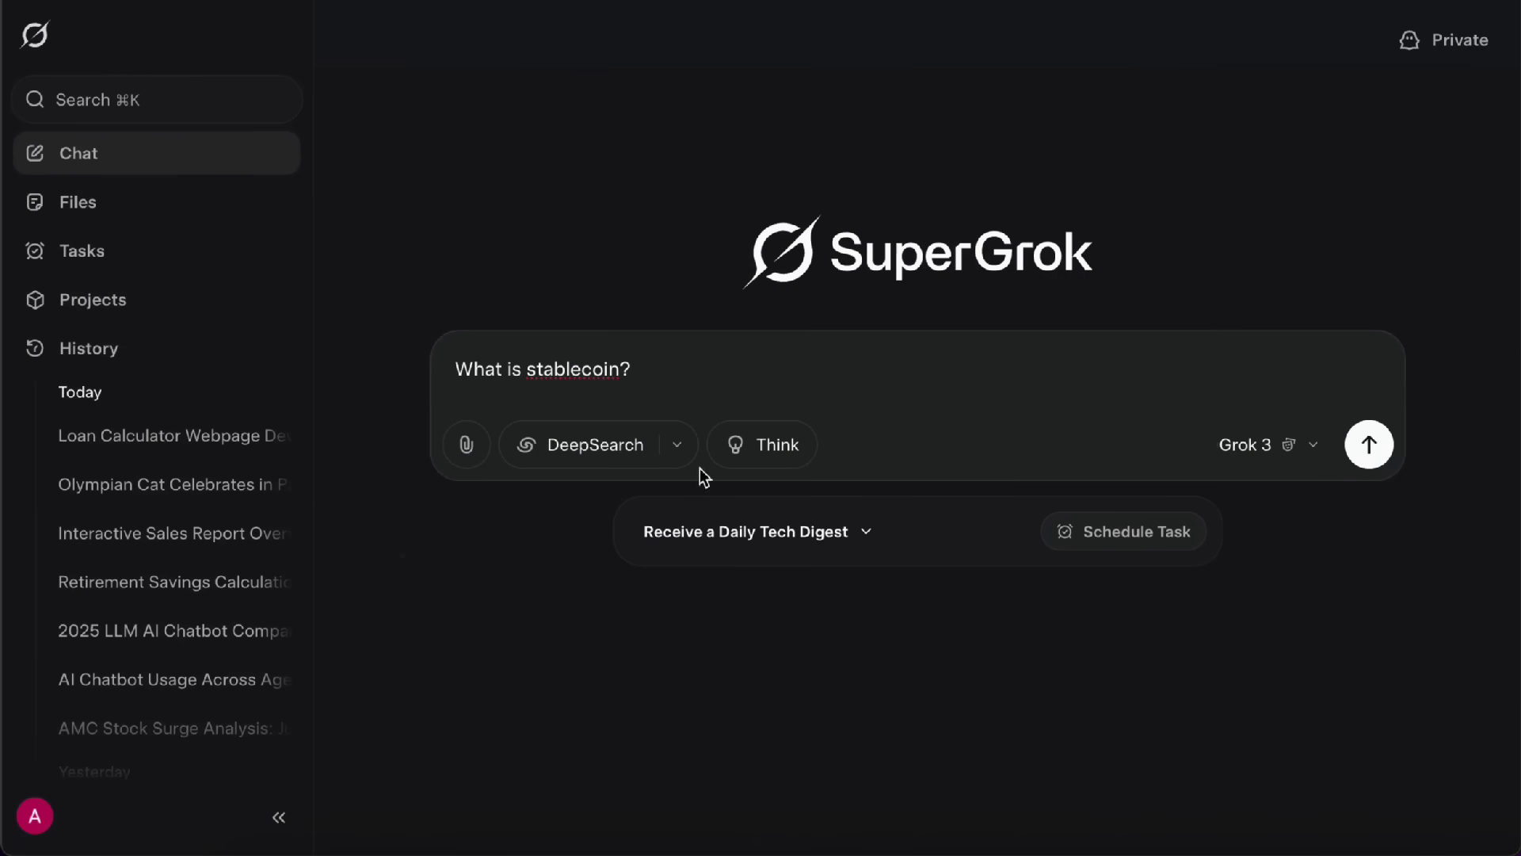
{"action": "left_click", "coordinate": [1368, 444]}
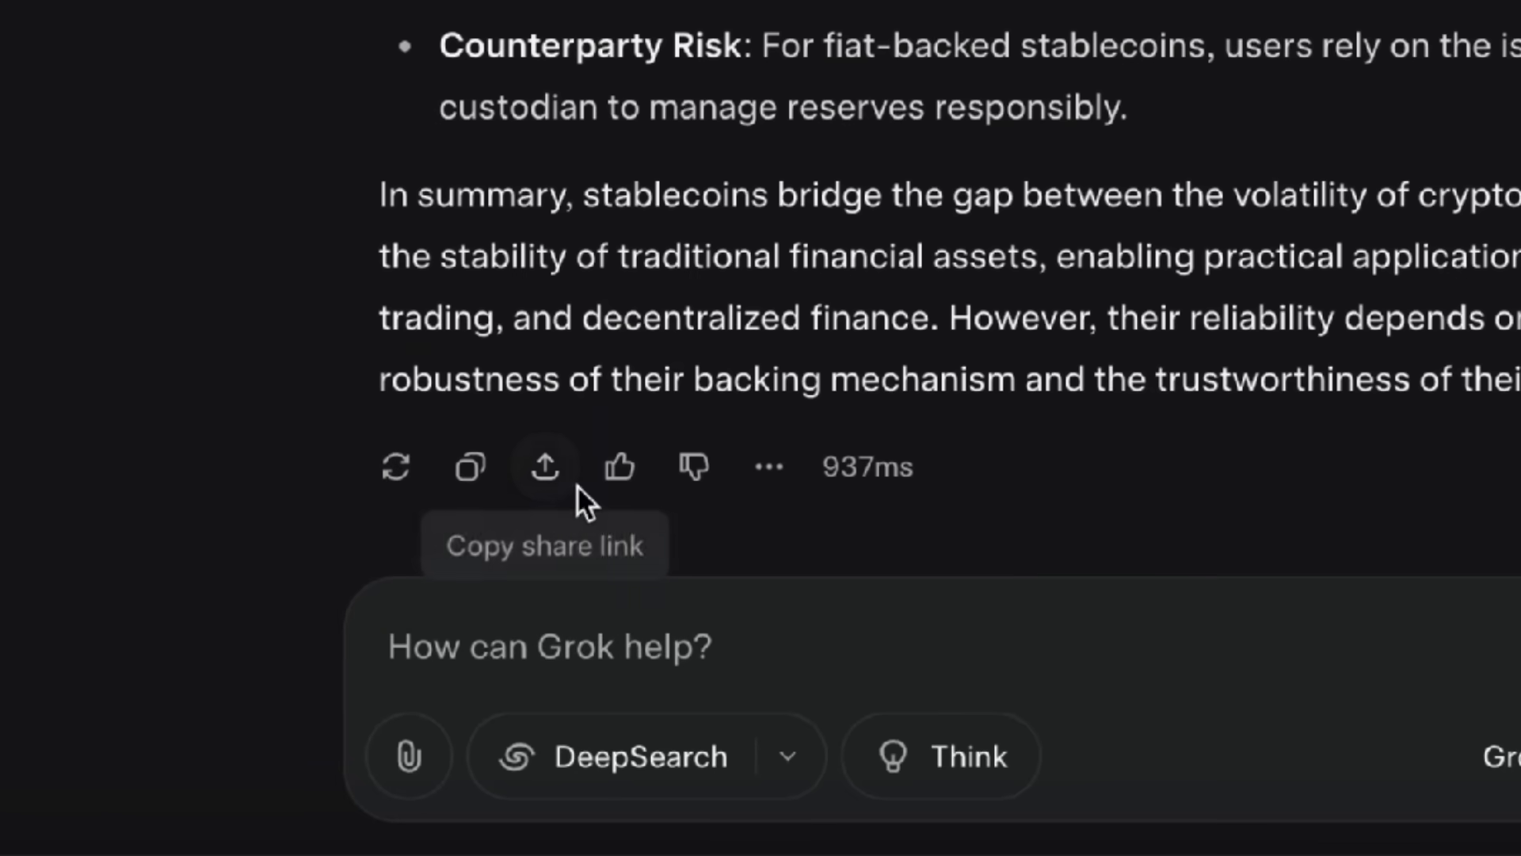
{"action": "left_click", "coordinate": [764, 476]}
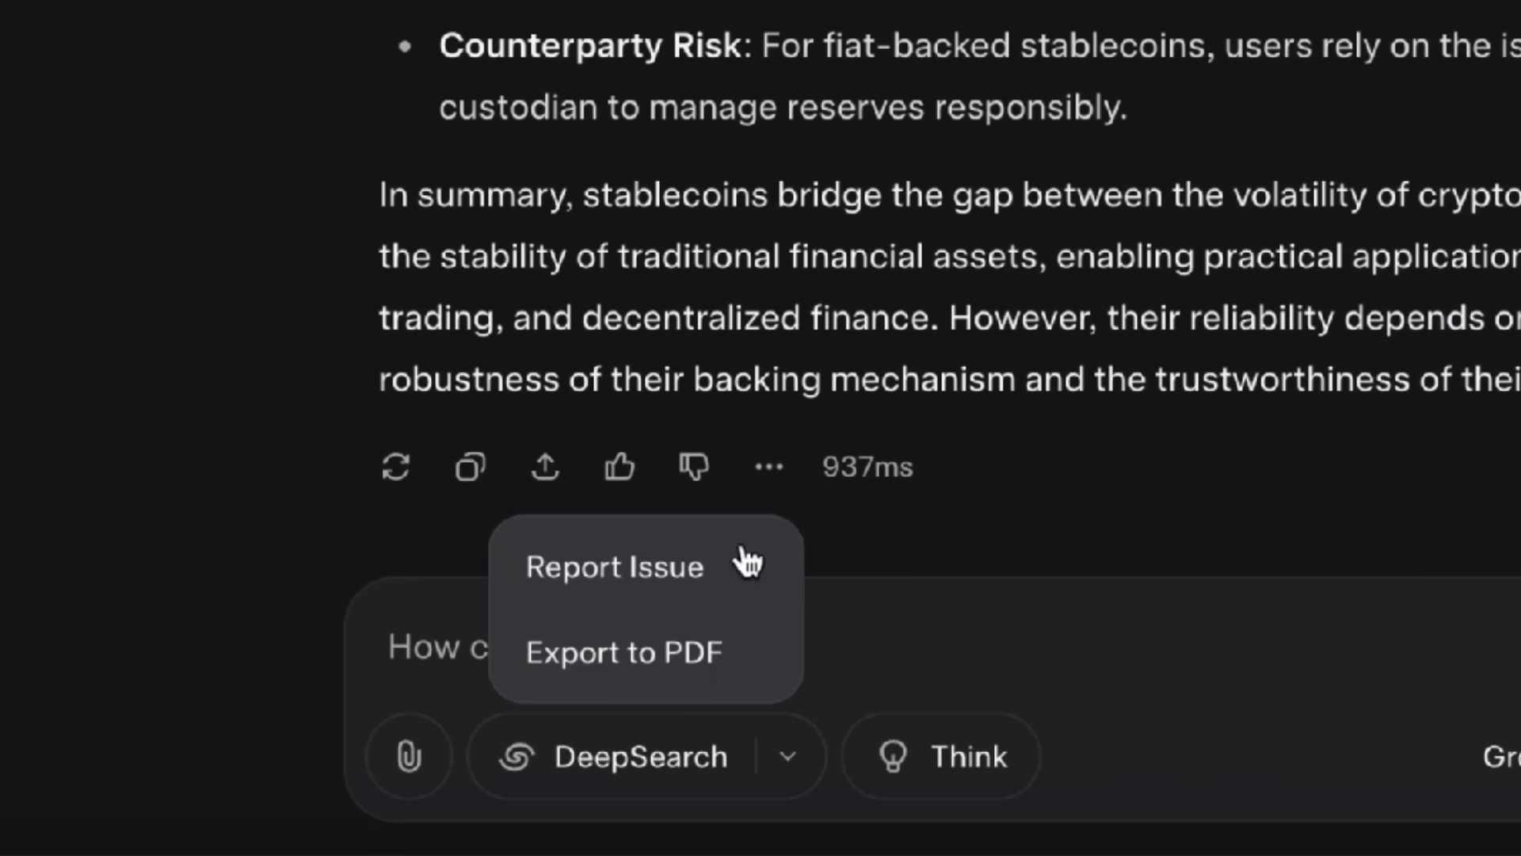
{"action": "left_click", "coordinate": [971, 542]}
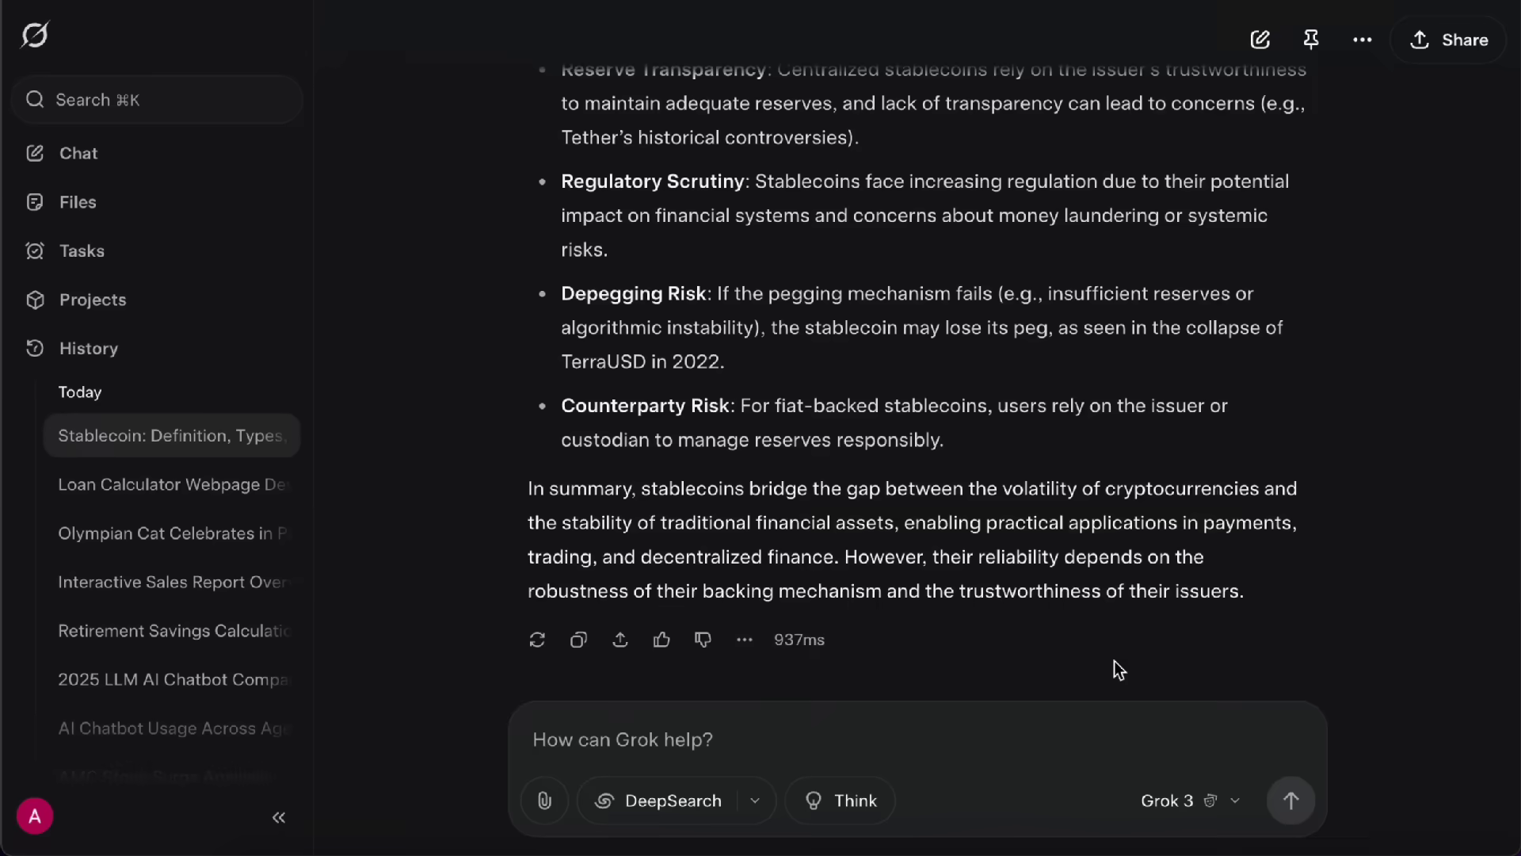
{"action": "scroll", "coordinate": [1087, 369], "scroll_direction": "up", "scroll_amount": 15}
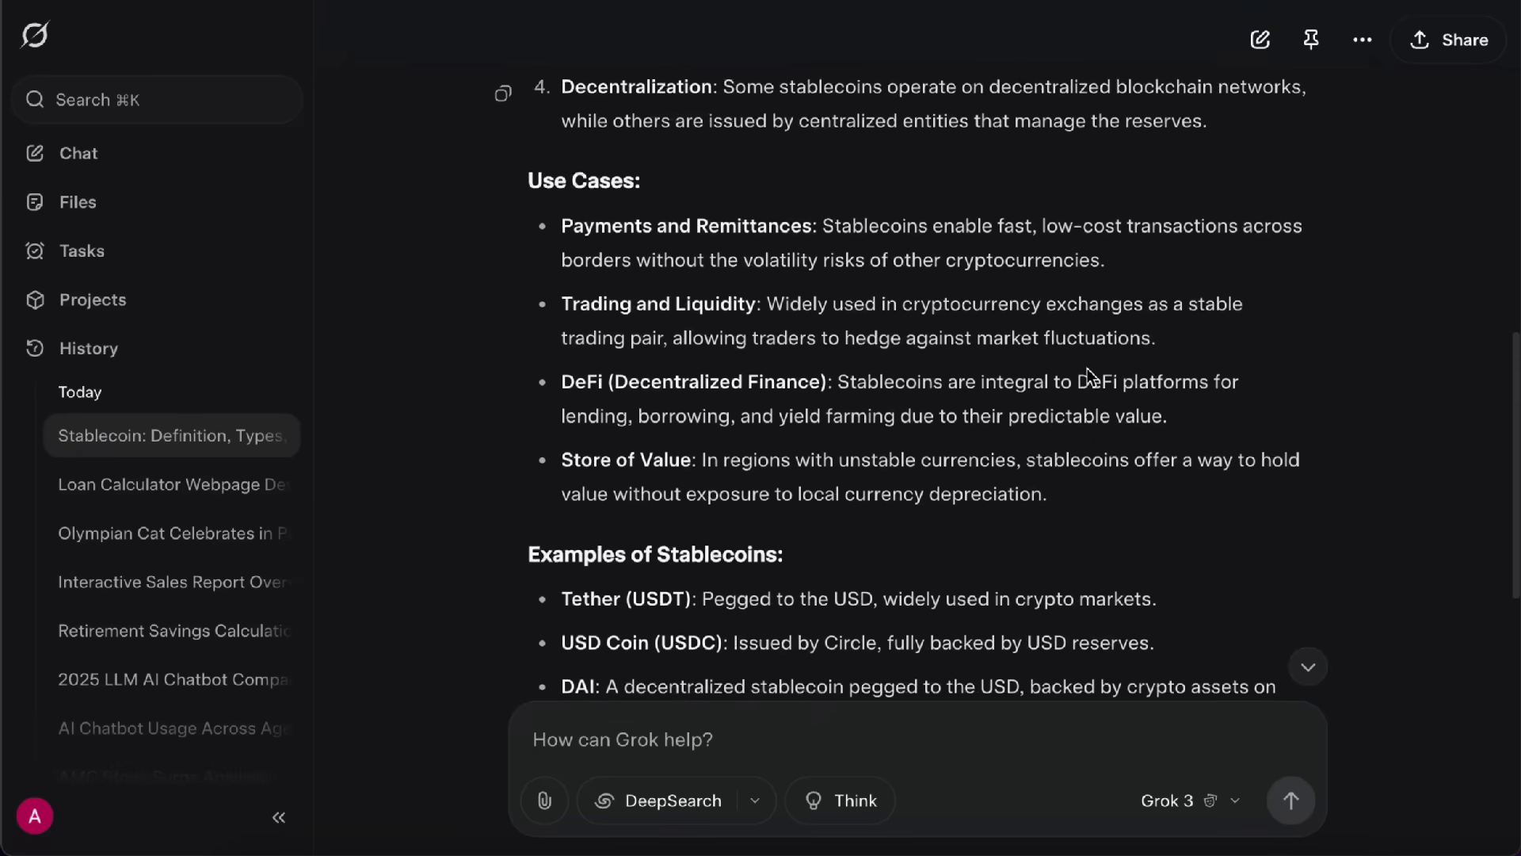
{"action": "scroll", "coordinate": [1087, 369], "scroll_direction": "up", "scroll_amount": 10}
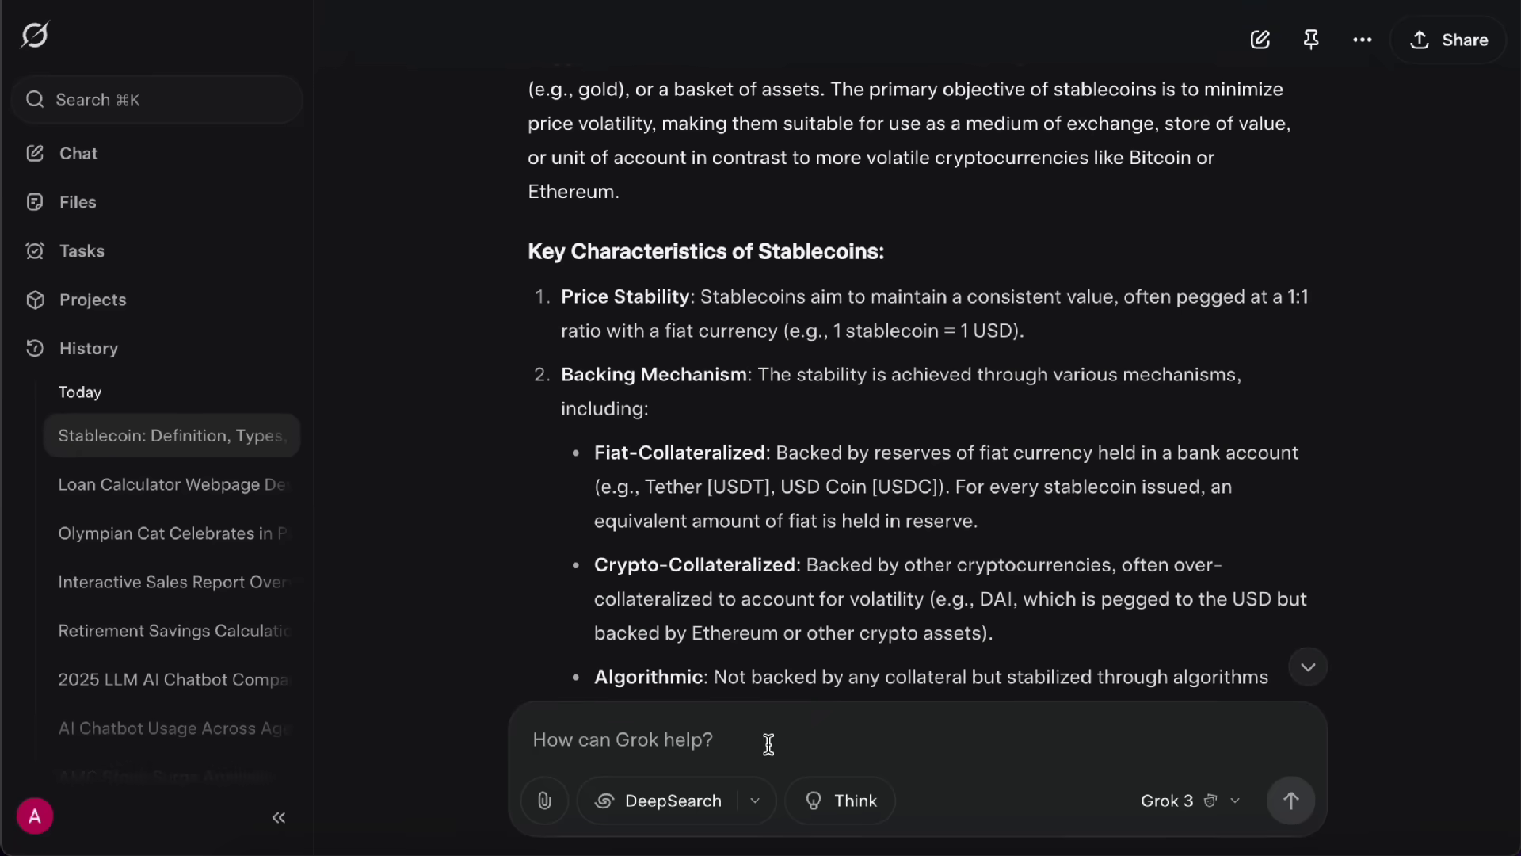
- Ask the follow-up 'Explain it more simply.' to get a plain-language explanation
{"action": "left_click", "coordinate": [768, 743]}
{"action": "type", "text": "Explain it more simply."}
{"action": "left_click", "coordinate": [1290, 800]}
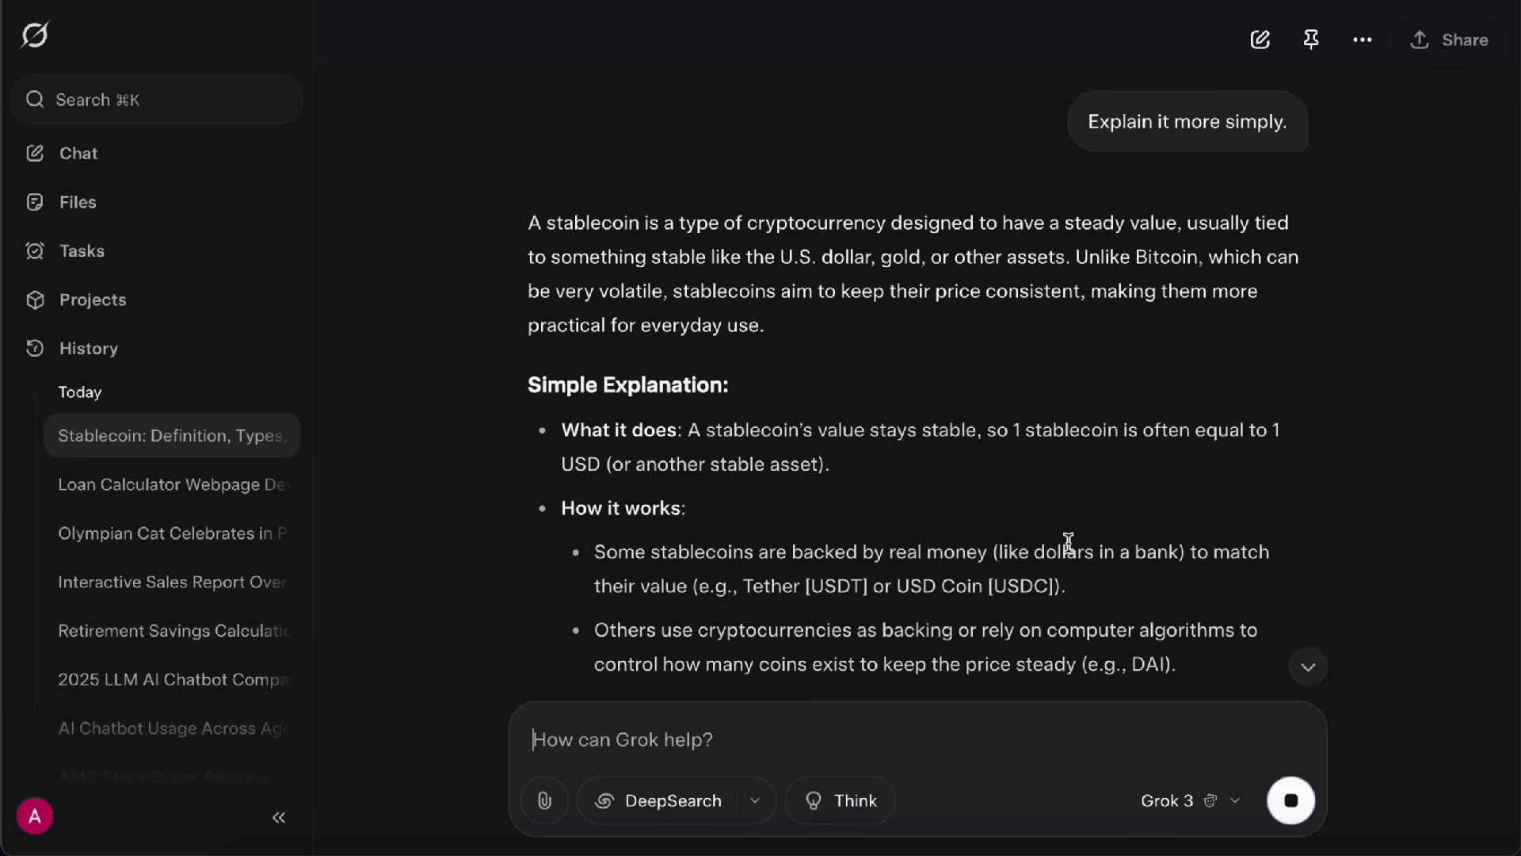
{"action": "scroll", "coordinate": [1068, 546], "scroll_direction": "down", "scroll_amount": 4}
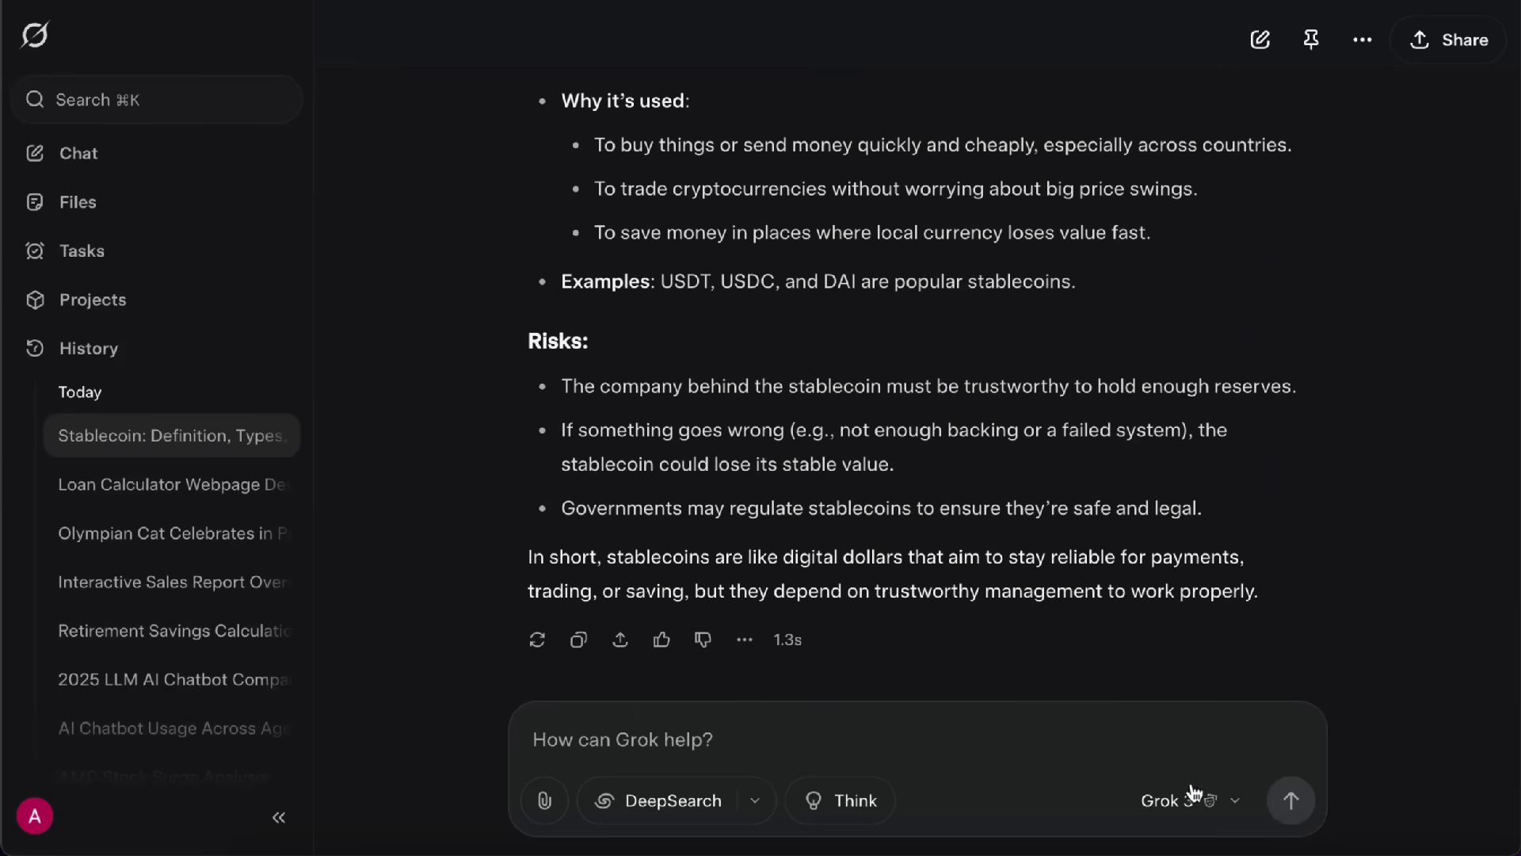
{"action": "left_click", "coordinate": [1224, 802]}
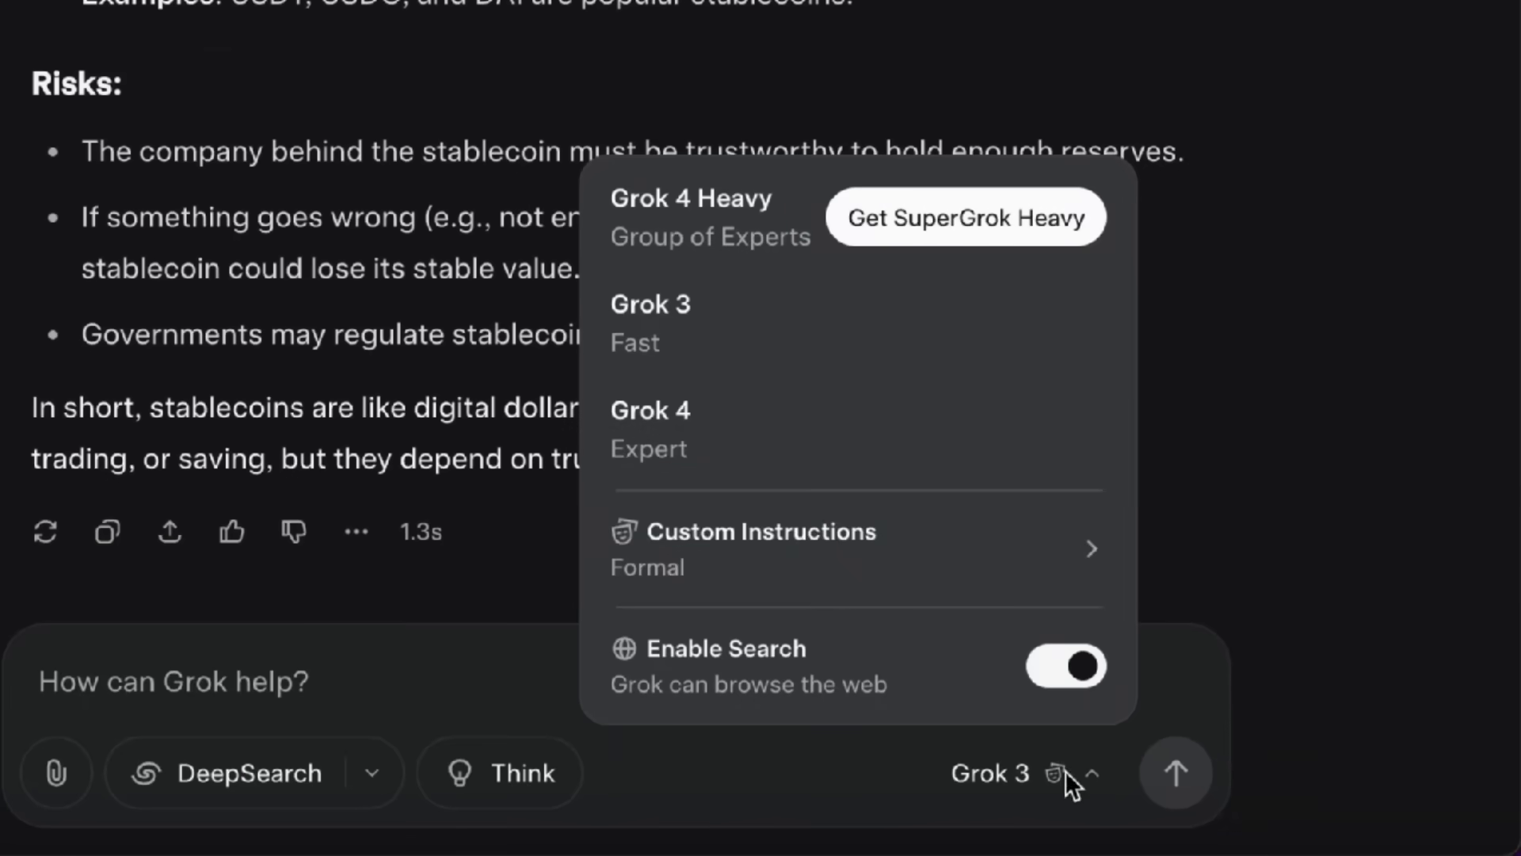
{"action": "left_click", "coordinate": [1007, 584]}
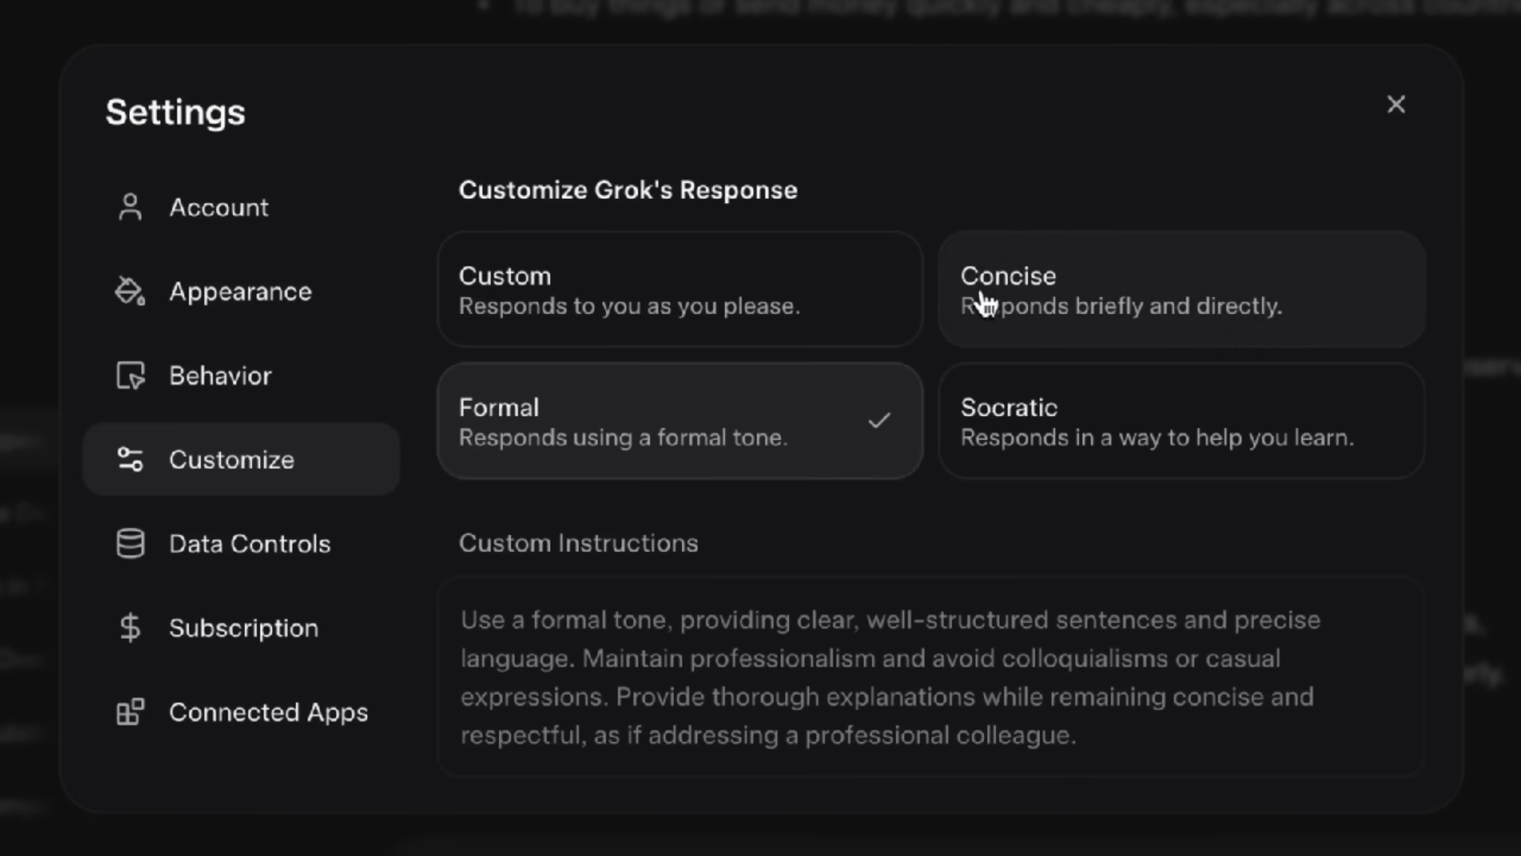
{"action": "left_click", "coordinate": [750, 325]}
{"action": "scroll", "coordinate": [1181, 390], "scroll_direction": "down", "scroll_amount": 2}
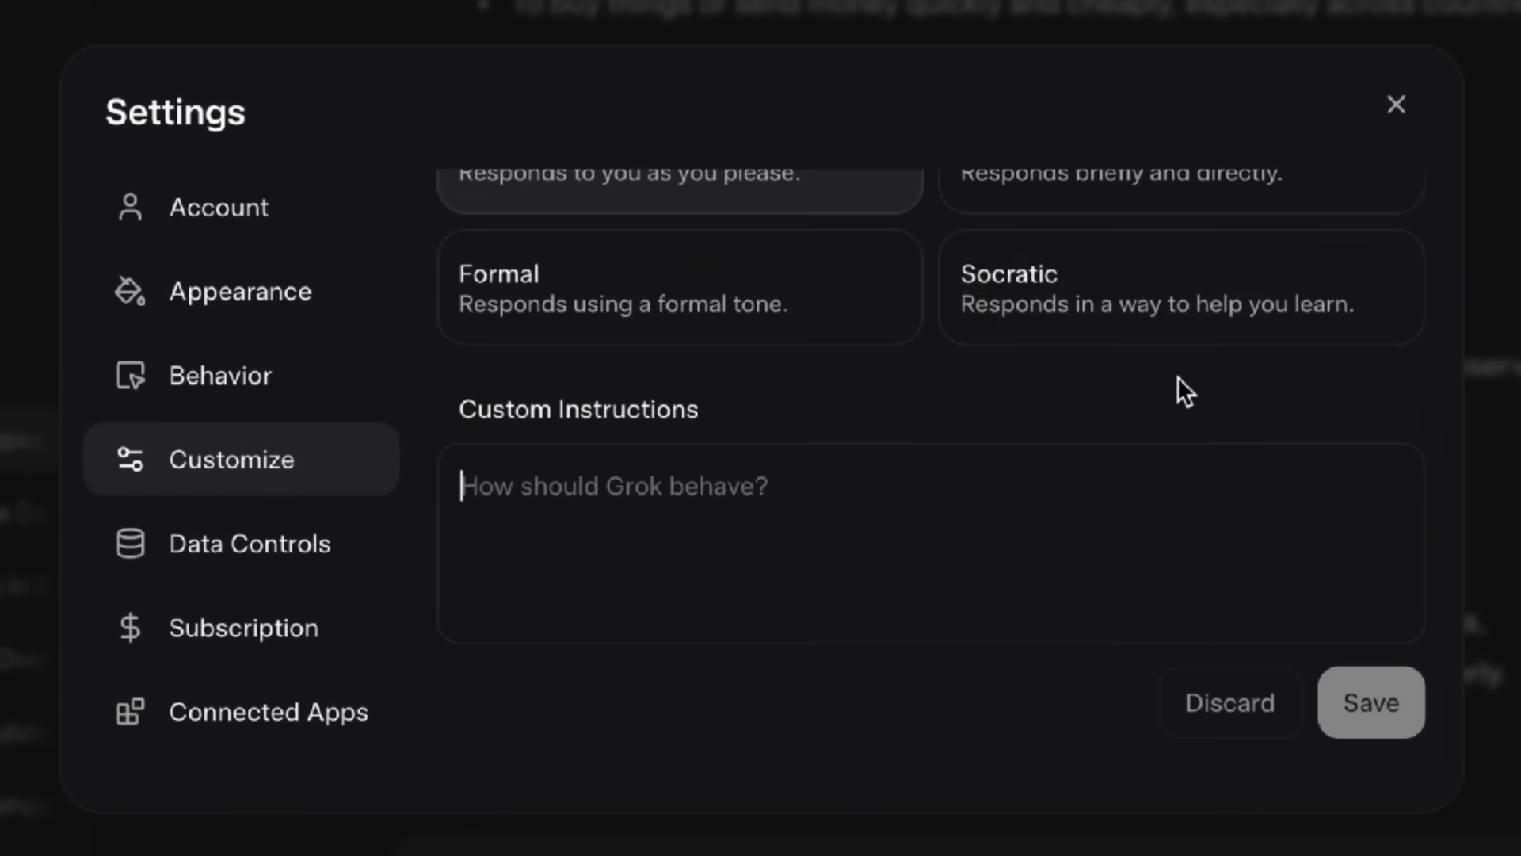
{"action": "left_click", "coordinate": [1395, 104]}
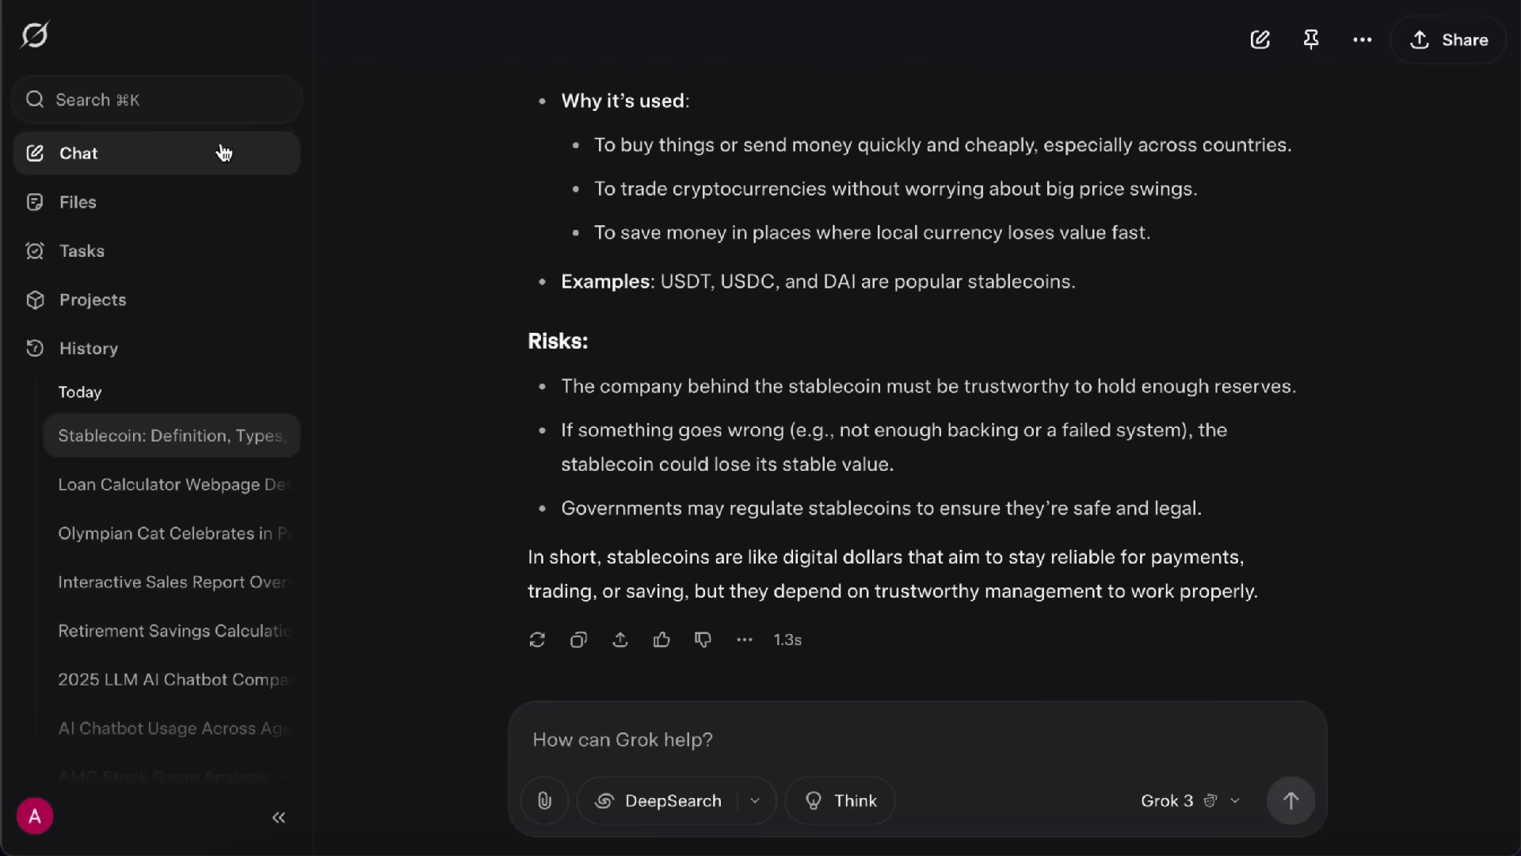
- In a new chat, ask for the latest Tesla Robotaxi news, then close the X posts panel
{"action": "left_click", "coordinate": [155, 161]}
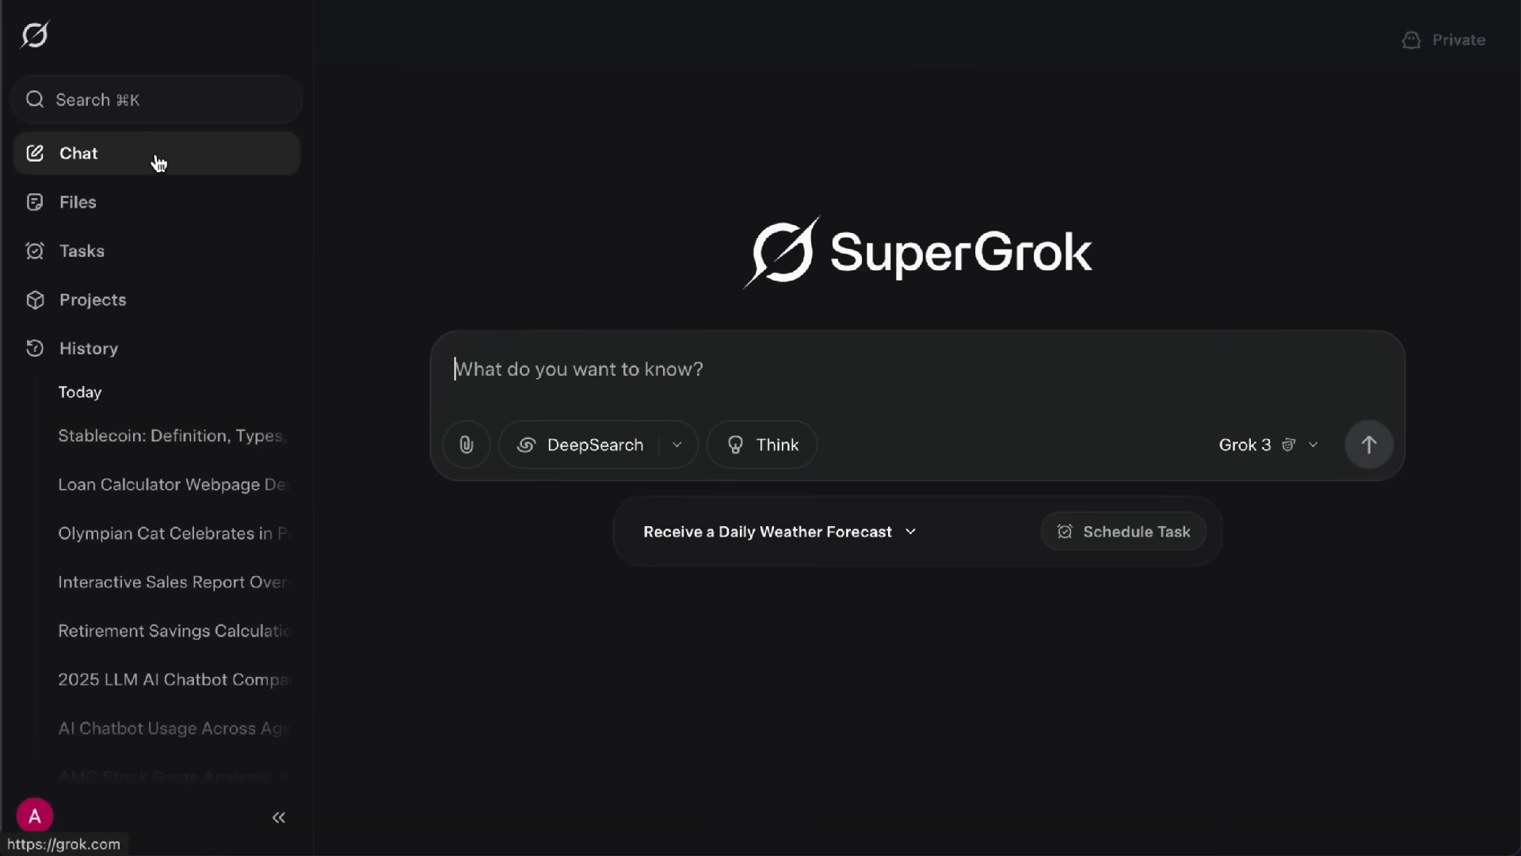
{"action": "type", "text": "Tell me the latest news about Tesla Robotaxi."}
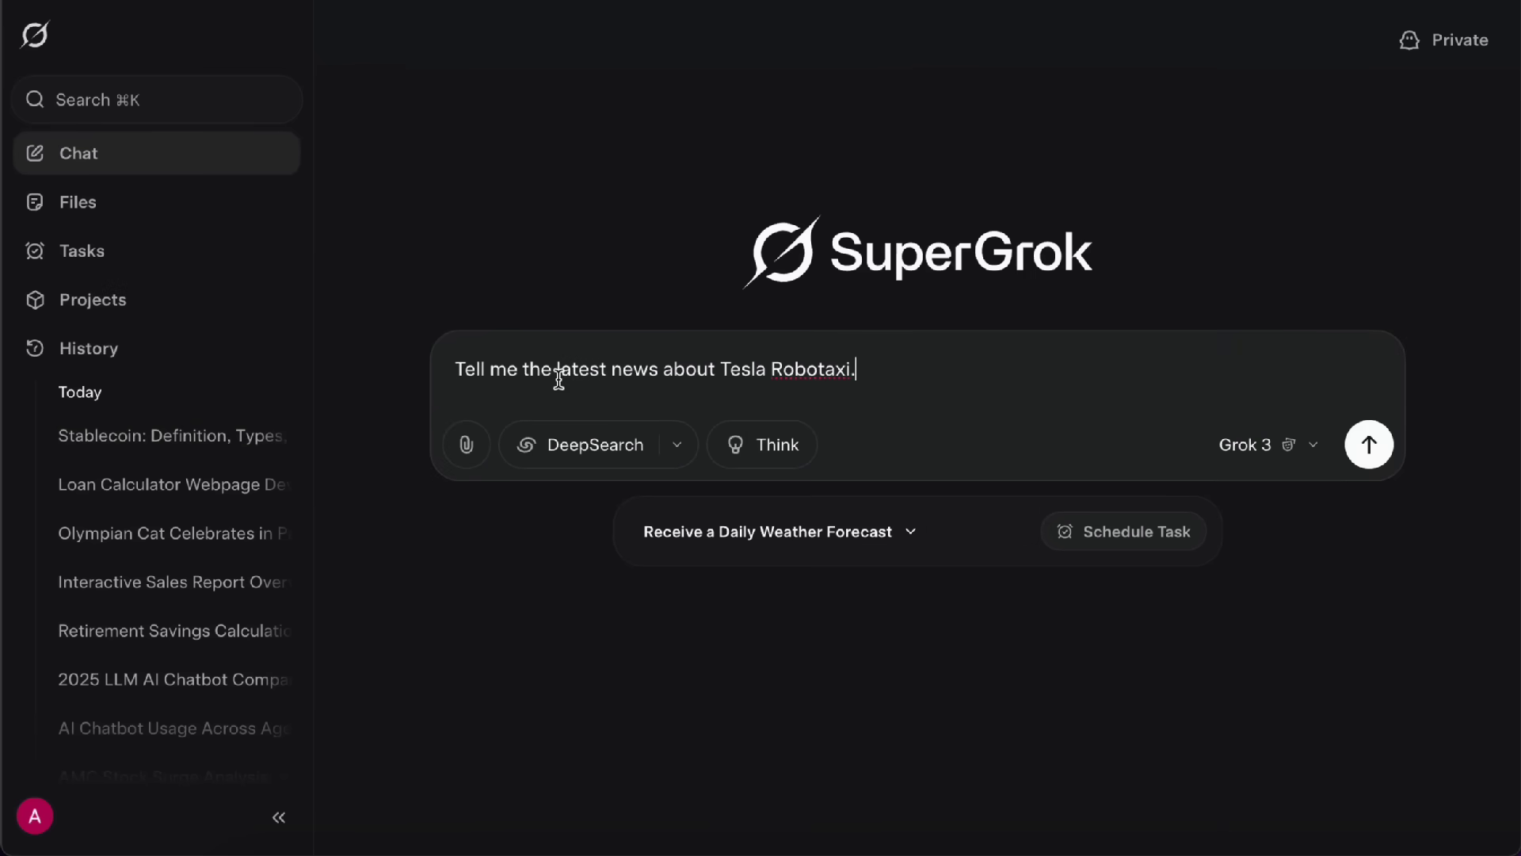
{"action": "left_click", "coordinate": [1371, 461]}
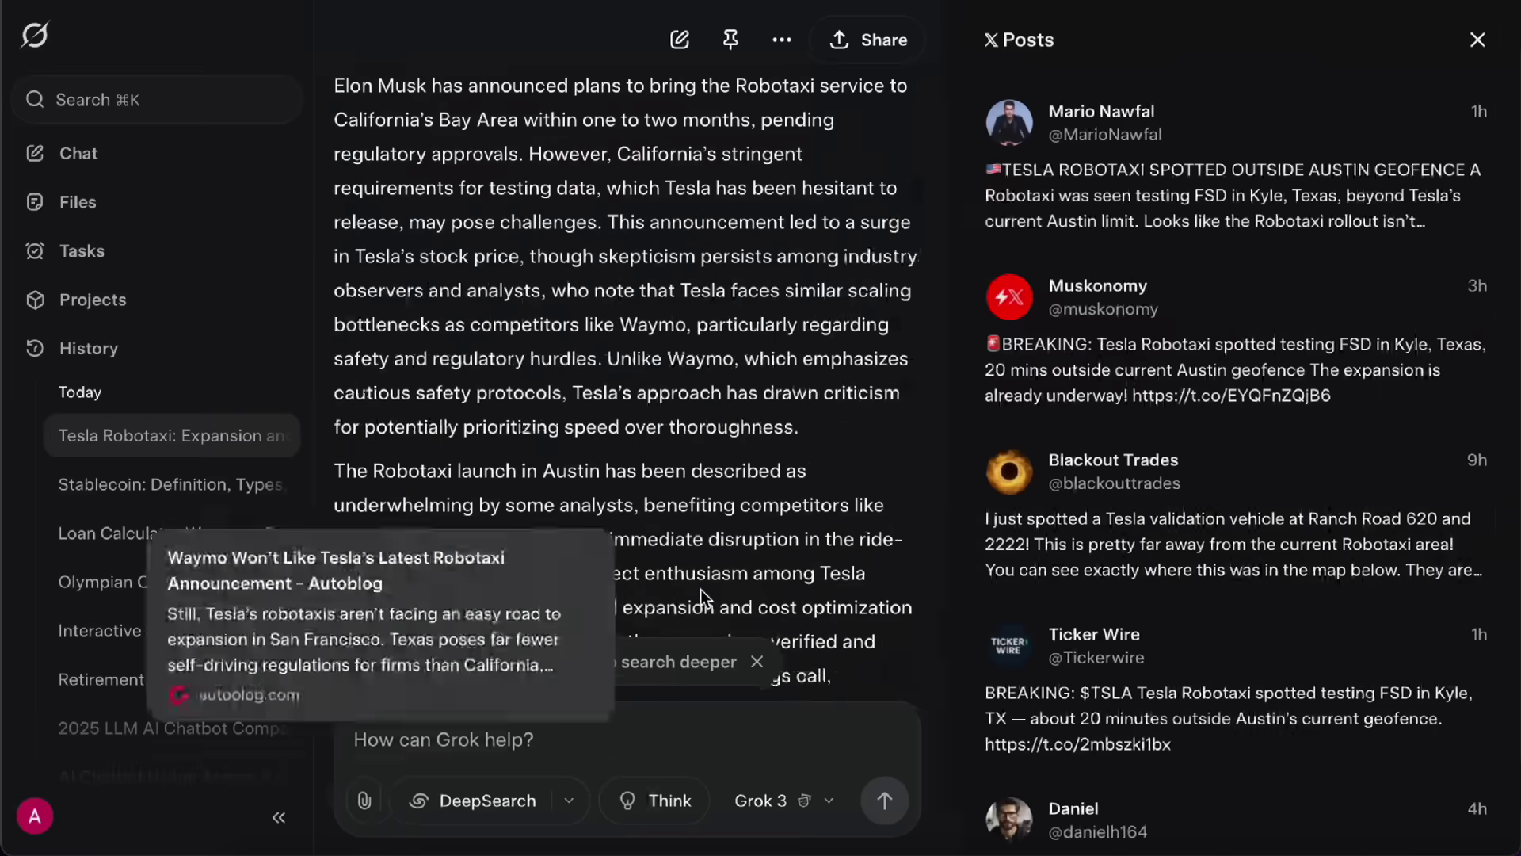
{"action": "scroll", "coordinate": [1186, 465], "scroll_direction": "down", "scroll_amount": 5}
{"action": "scroll", "coordinate": [1285, 561], "scroll_direction": "down", "scroll_amount": 2}
{"action": "scroll", "coordinate": [1285, 561], "scroll_direction": "down", "scroll_amount": 5}
{"action": "scroll", "coordinate": [1286, 561], "scroll_direction": "up", "scroll_amount": 15}
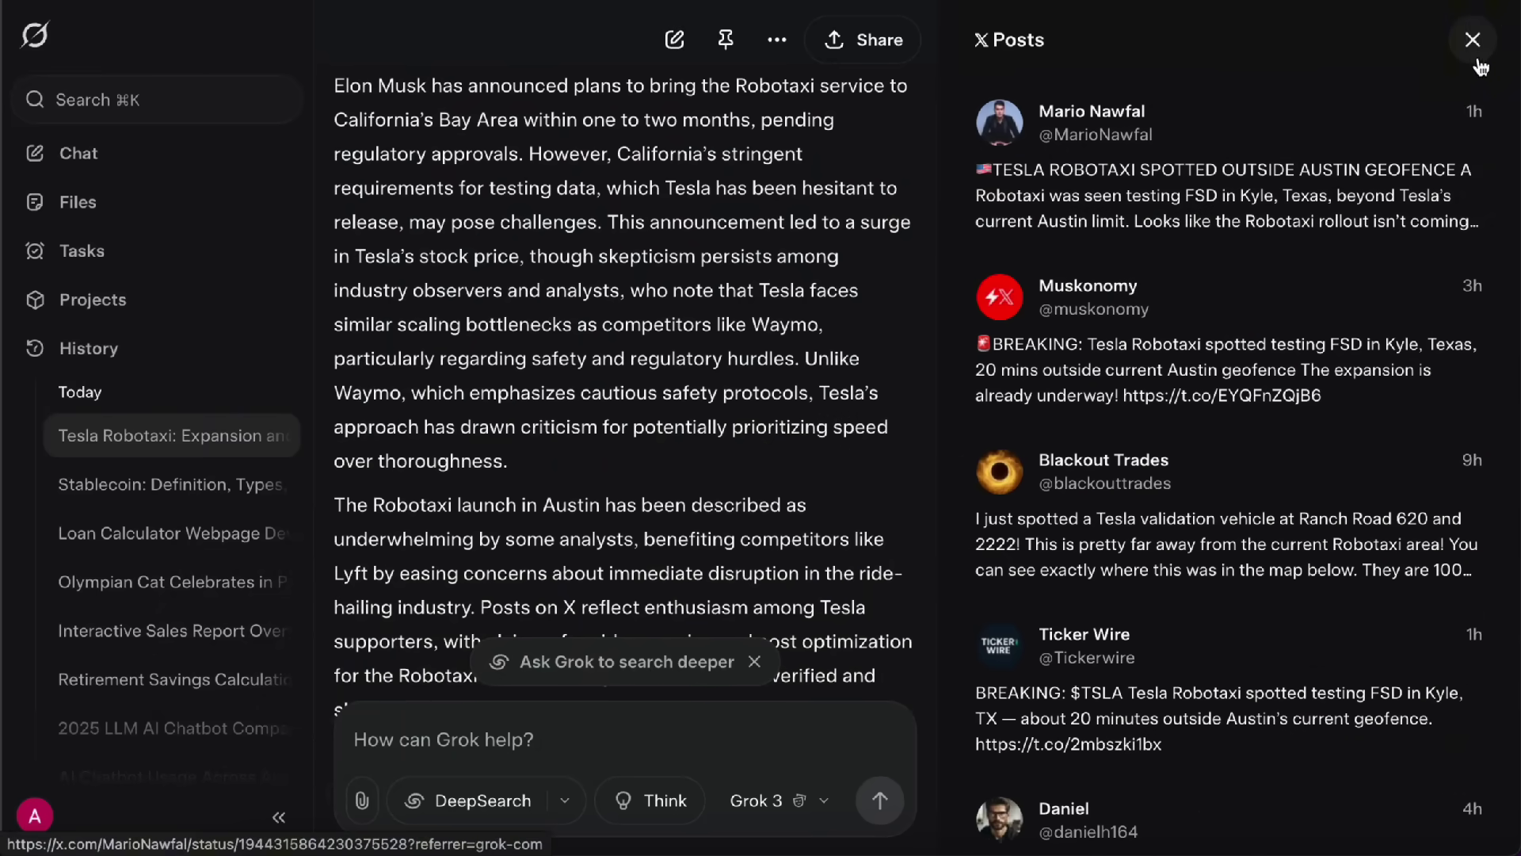
{"action": "left_click", "coordinate": [1473, 41]}
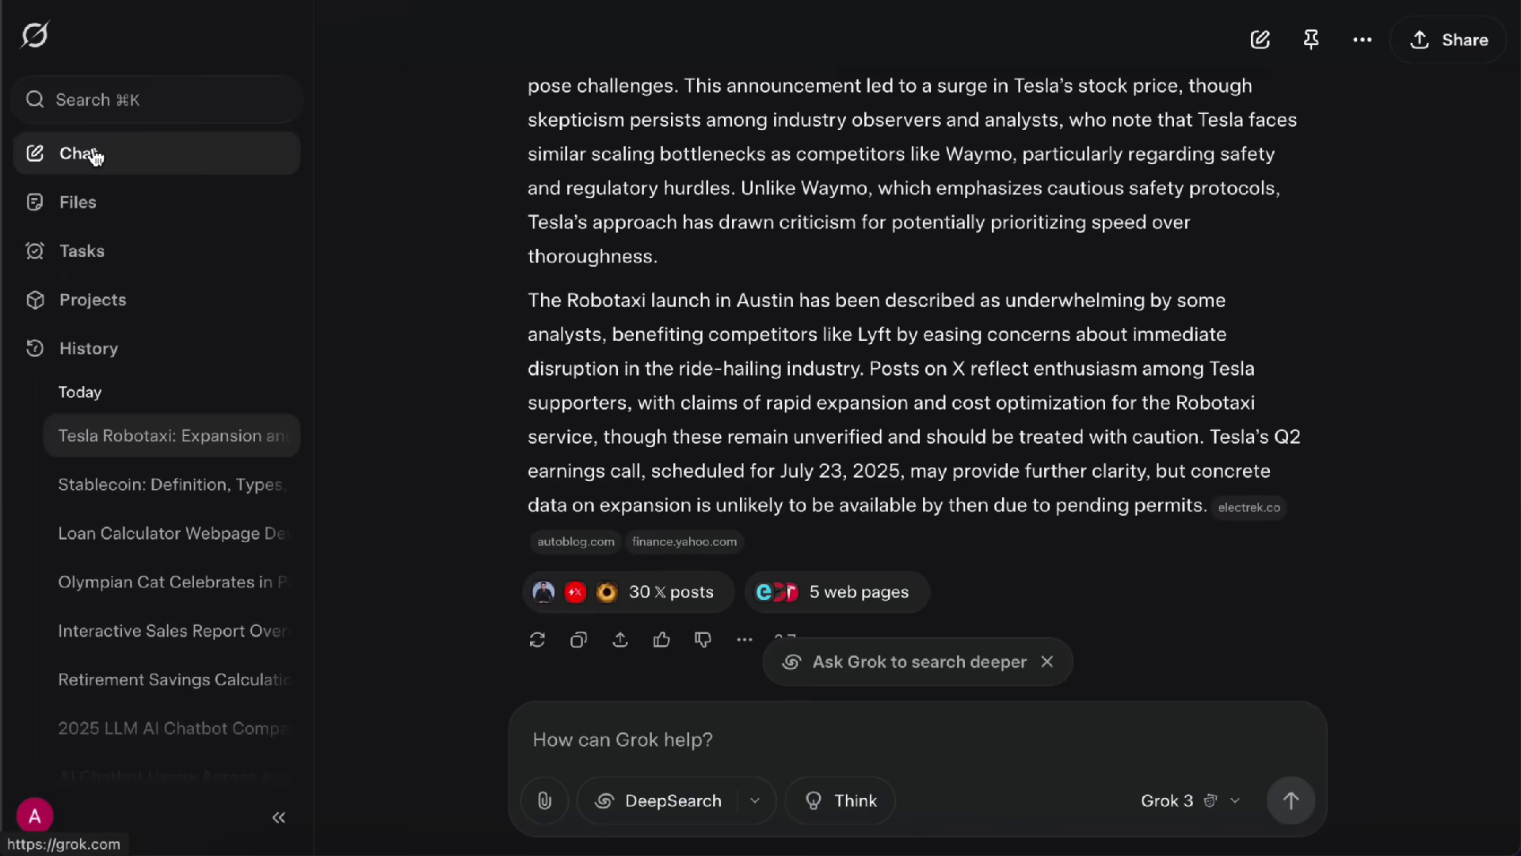
- Start a new chat and bring up the Grok 4 Heavy upgrade plans from the model list
{"action": "left_click", "coordinate": [96, 157]}
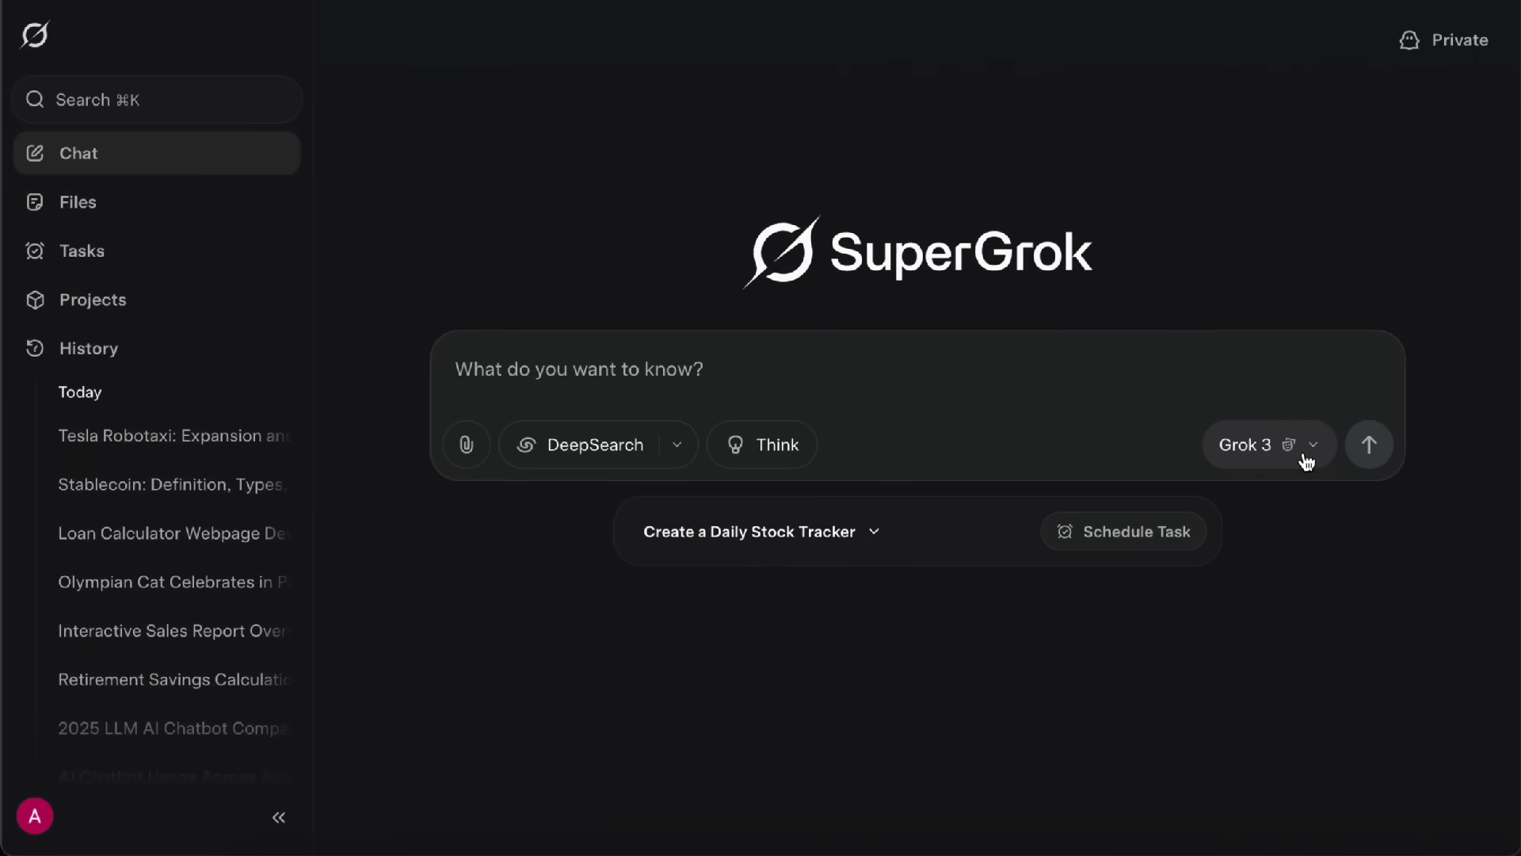
{"action": "left_click", "coordinate": [1306, 461]}
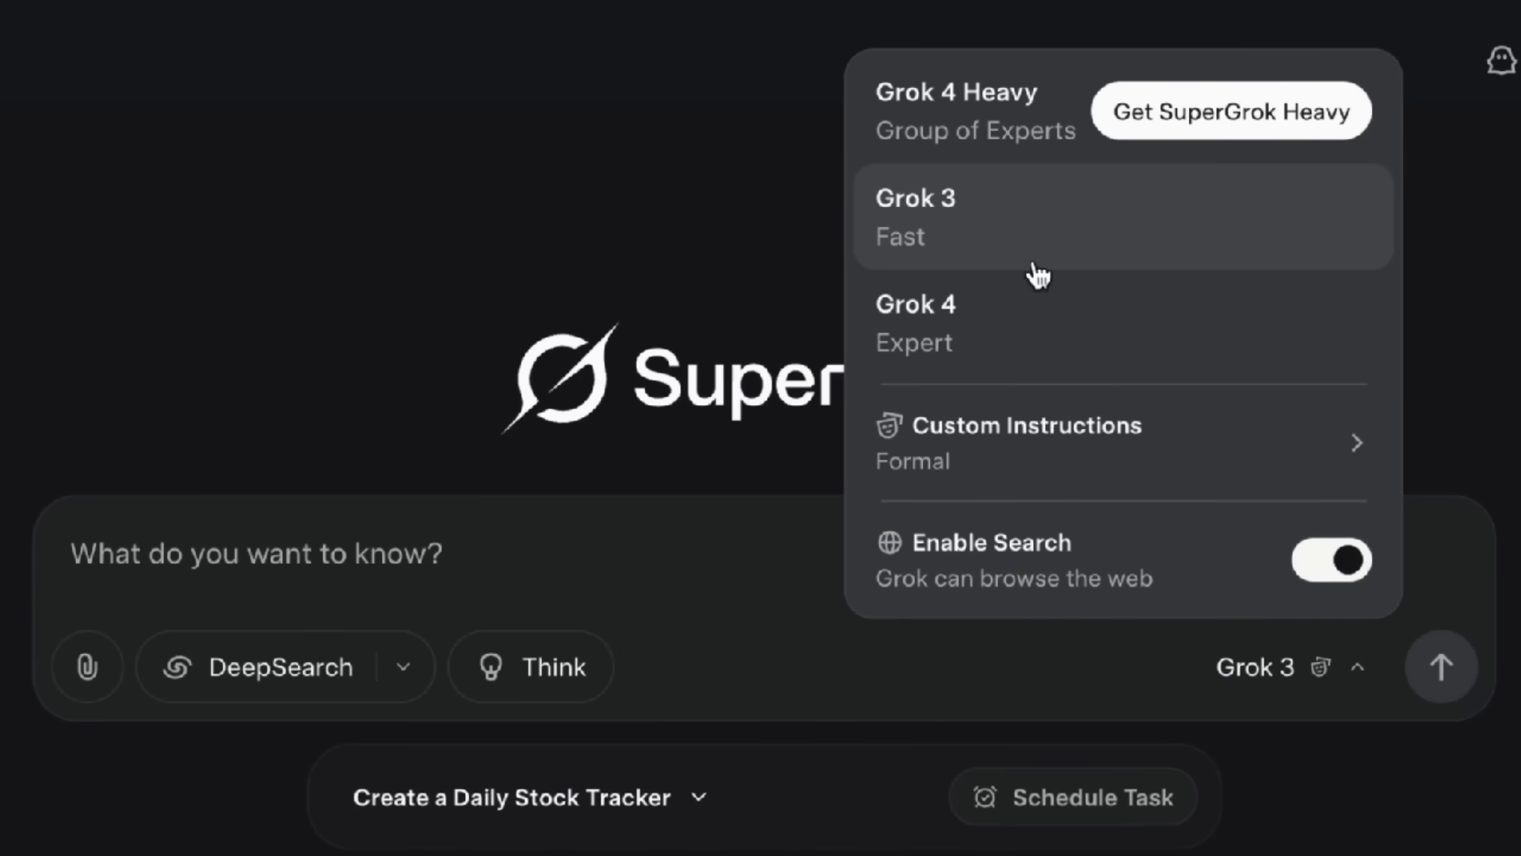
{"action": "left_click", "coordinate": [741, 465]}
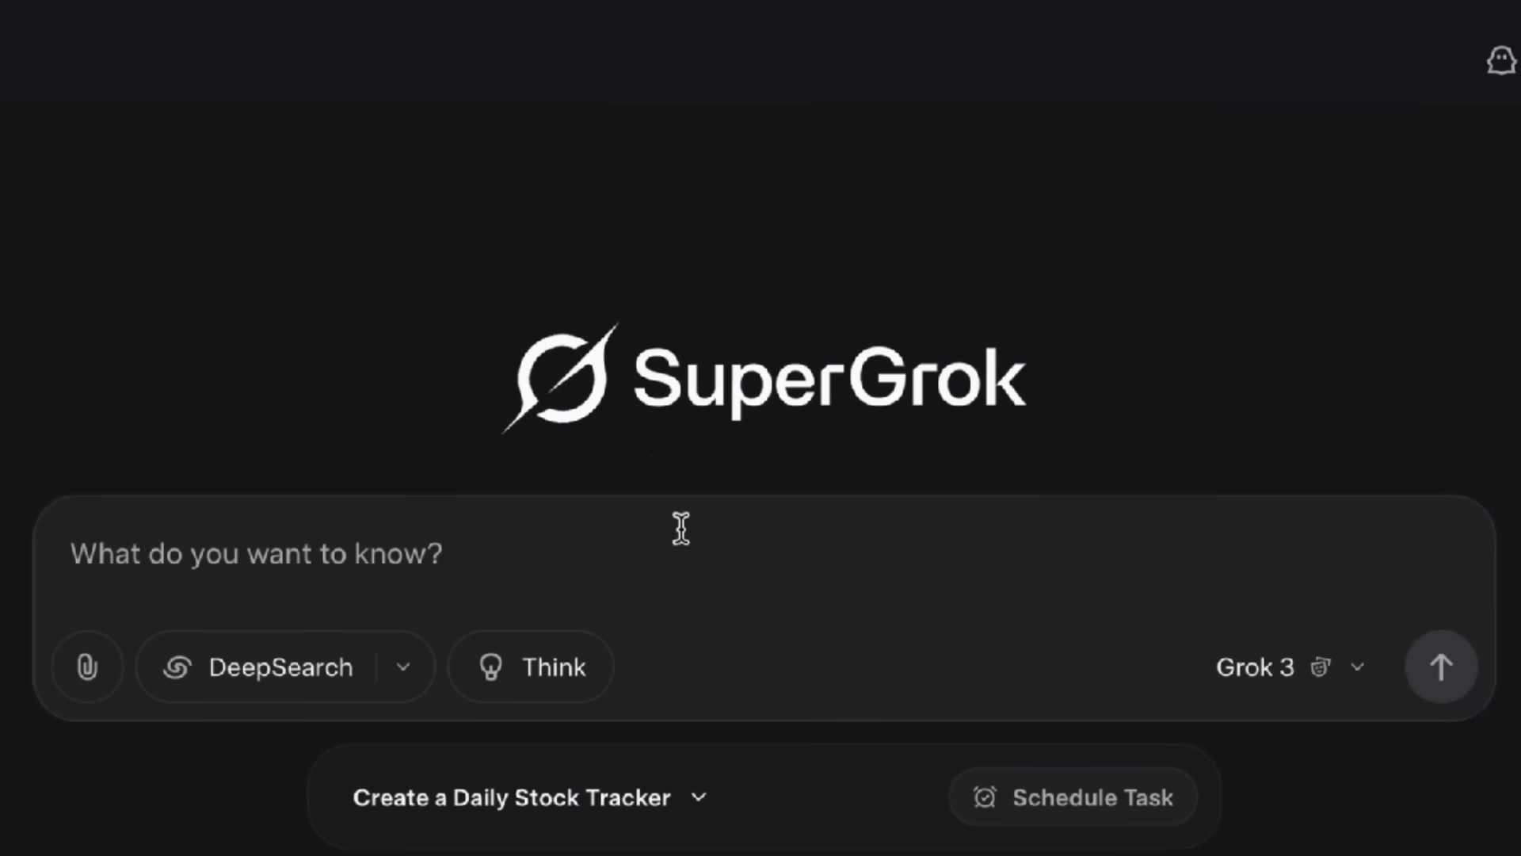
{"action": "left_click", "coordinate": [1320, 667]}
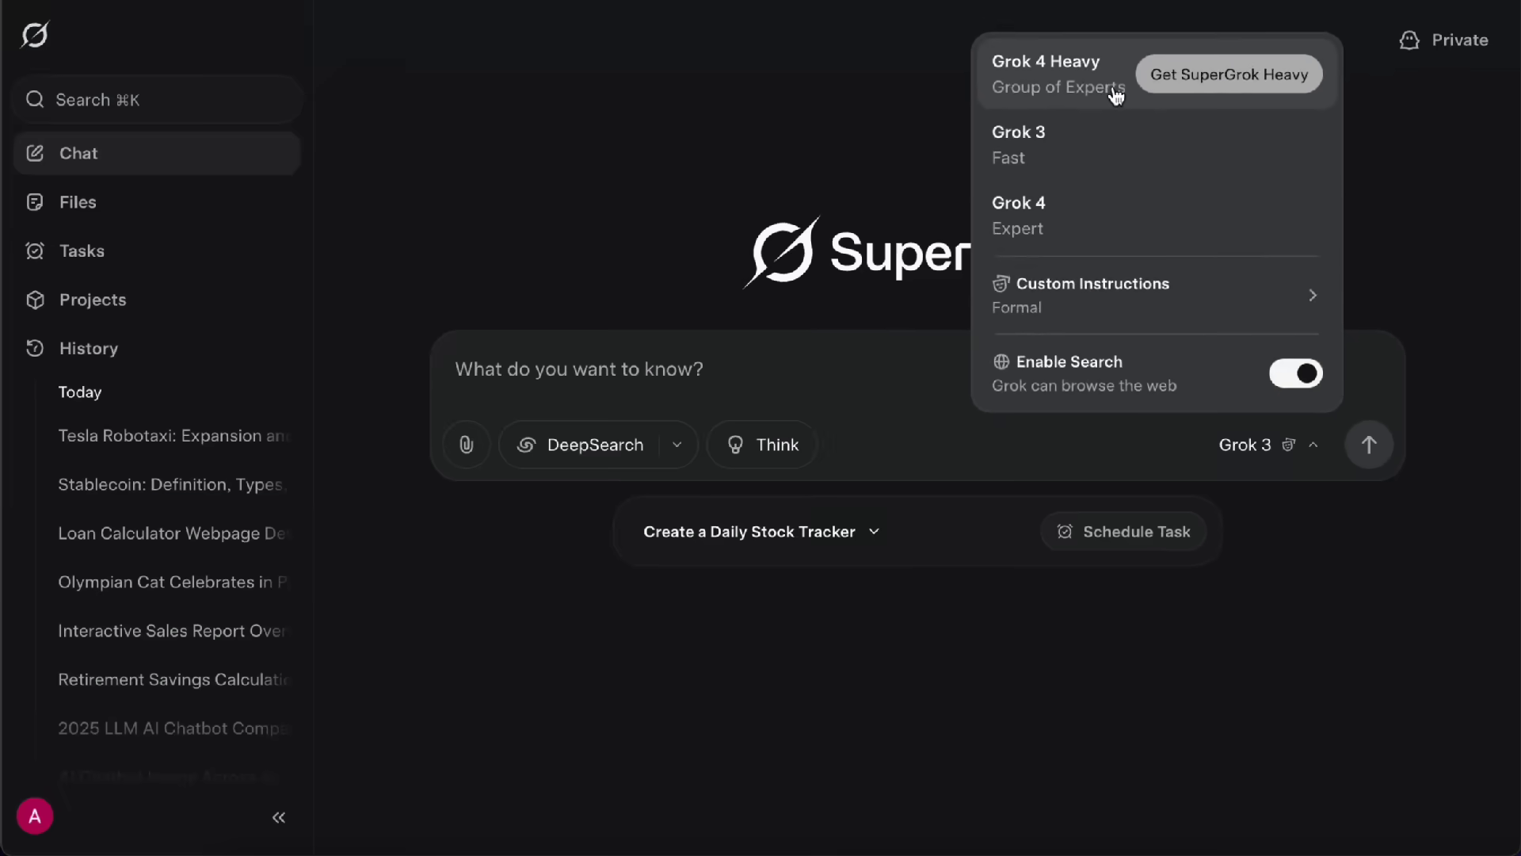
{"action": "left_click", "coordinate": [1043, 143]}
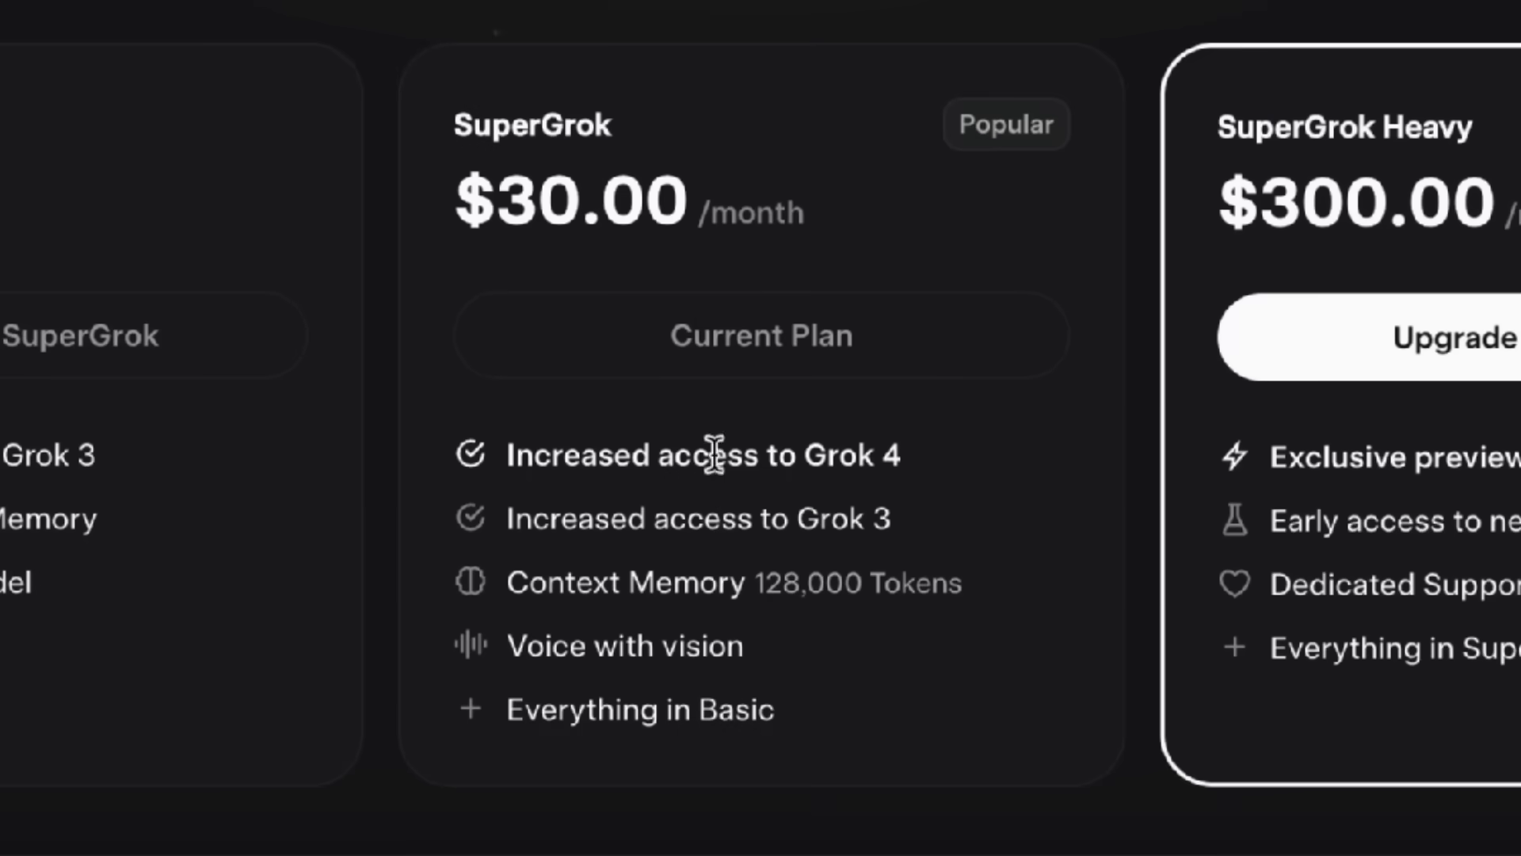
- Highlight the Grok 4, Grok 3 access and Voice with vision features, then close the plans dialog
{"action": "left_click", "coordinate": [655, 466]}
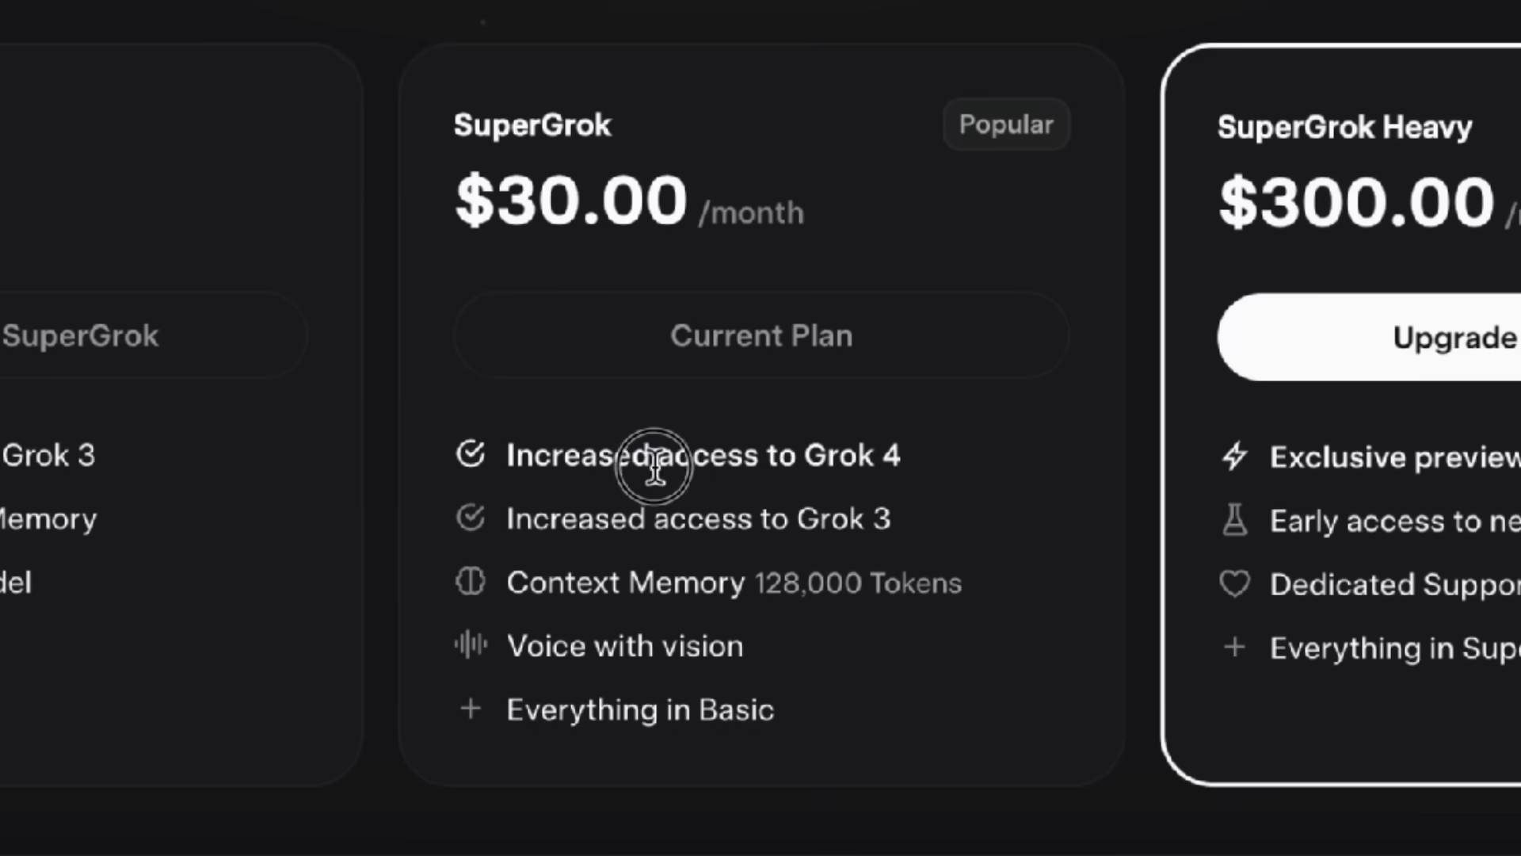
{"action": "left_click_drag", "start_coordinate": [656, 468], "coordinate": [903, 458]}
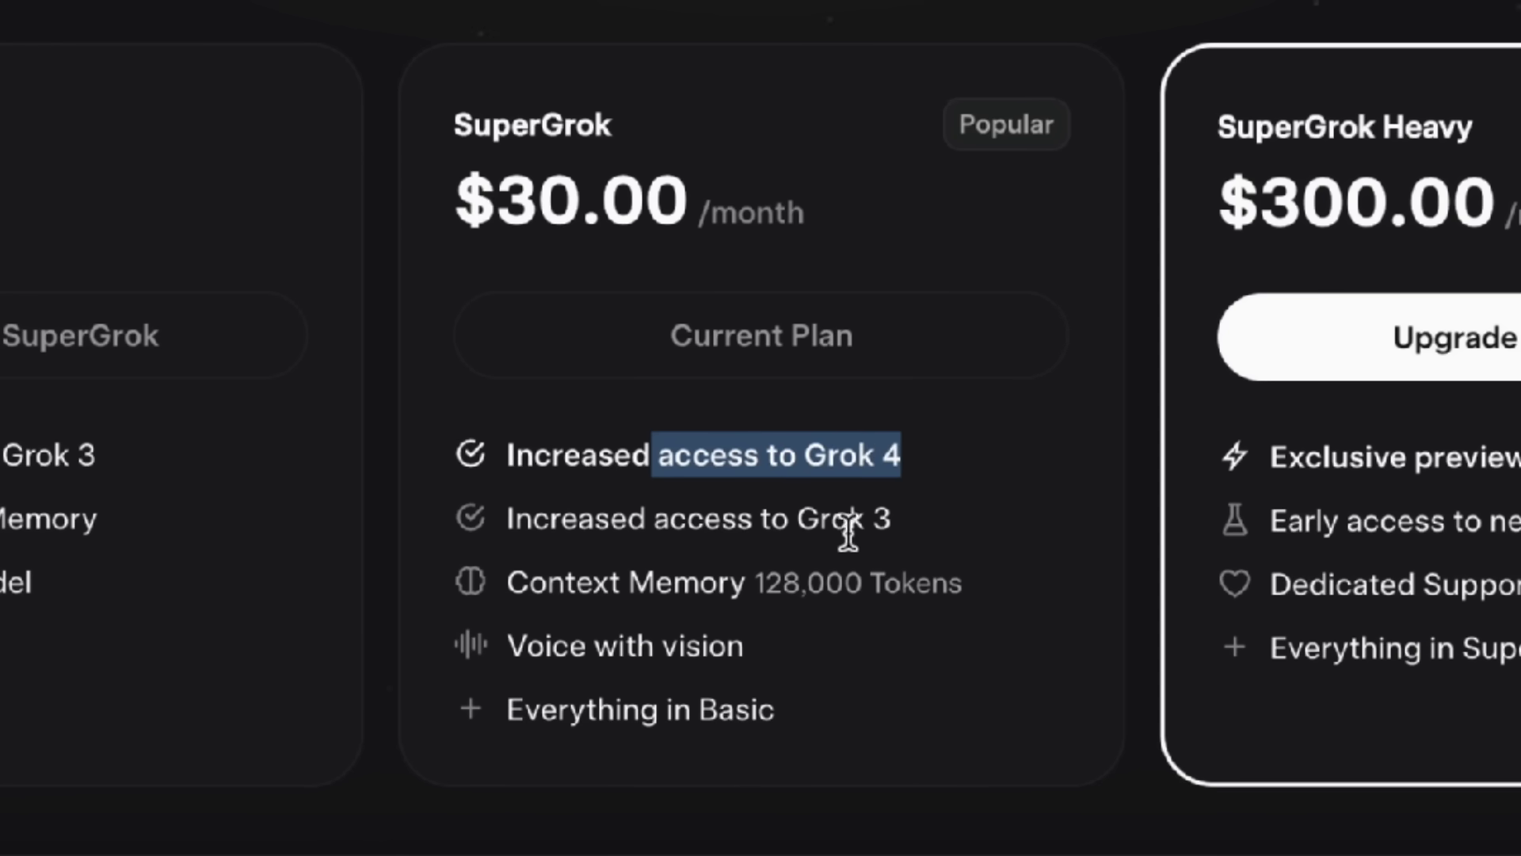
{"action": "left_click_drag", "start_coordinate": [561, 519], "coordinate": [896, 525]}
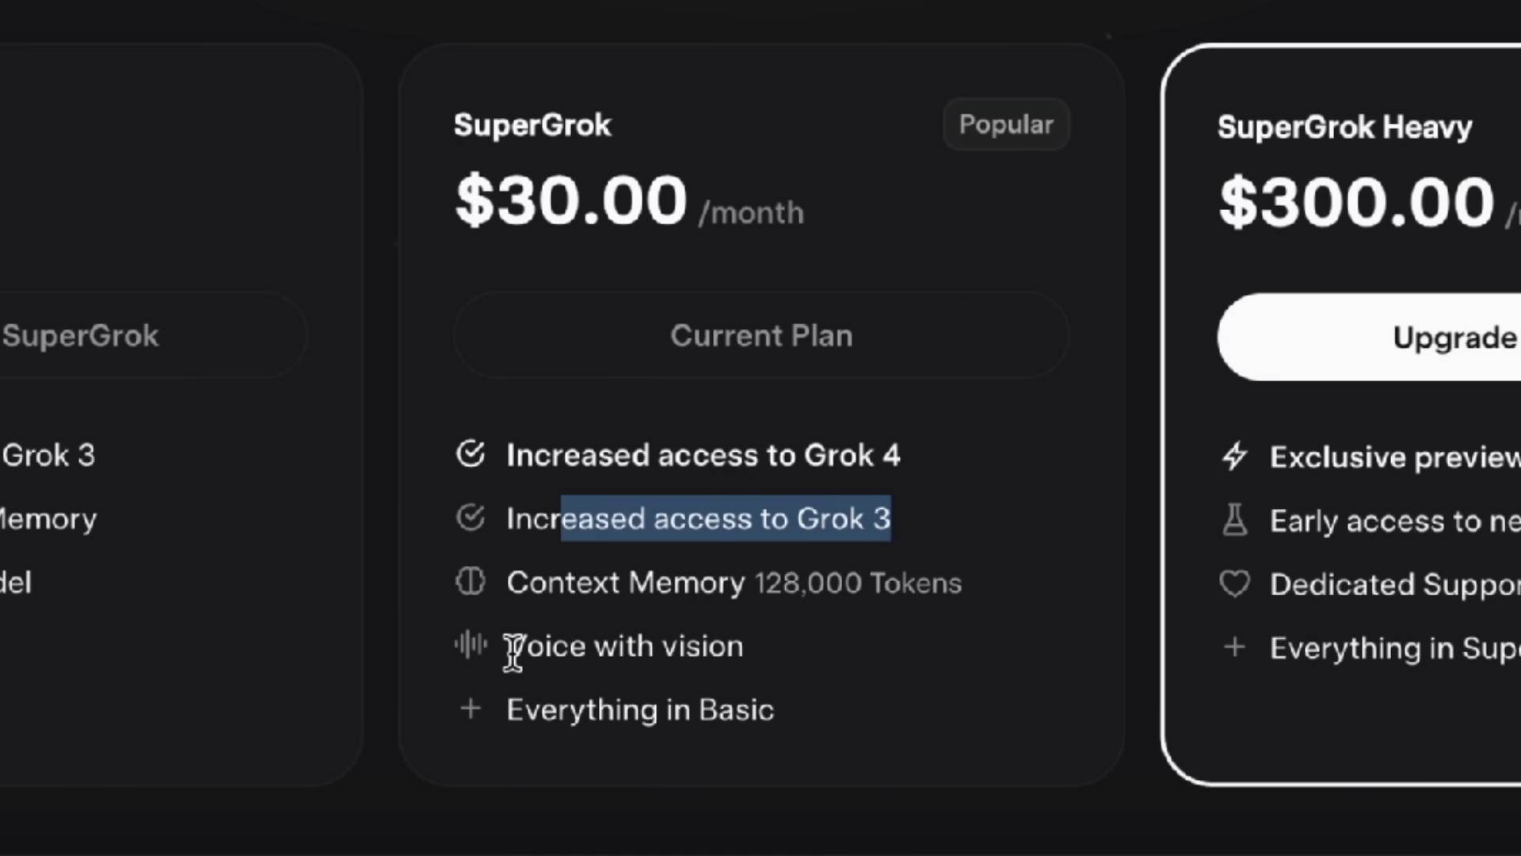
{"action": "left_click_drag", "start_coordinate": [510, 649], "coordinate": [803, 678]}
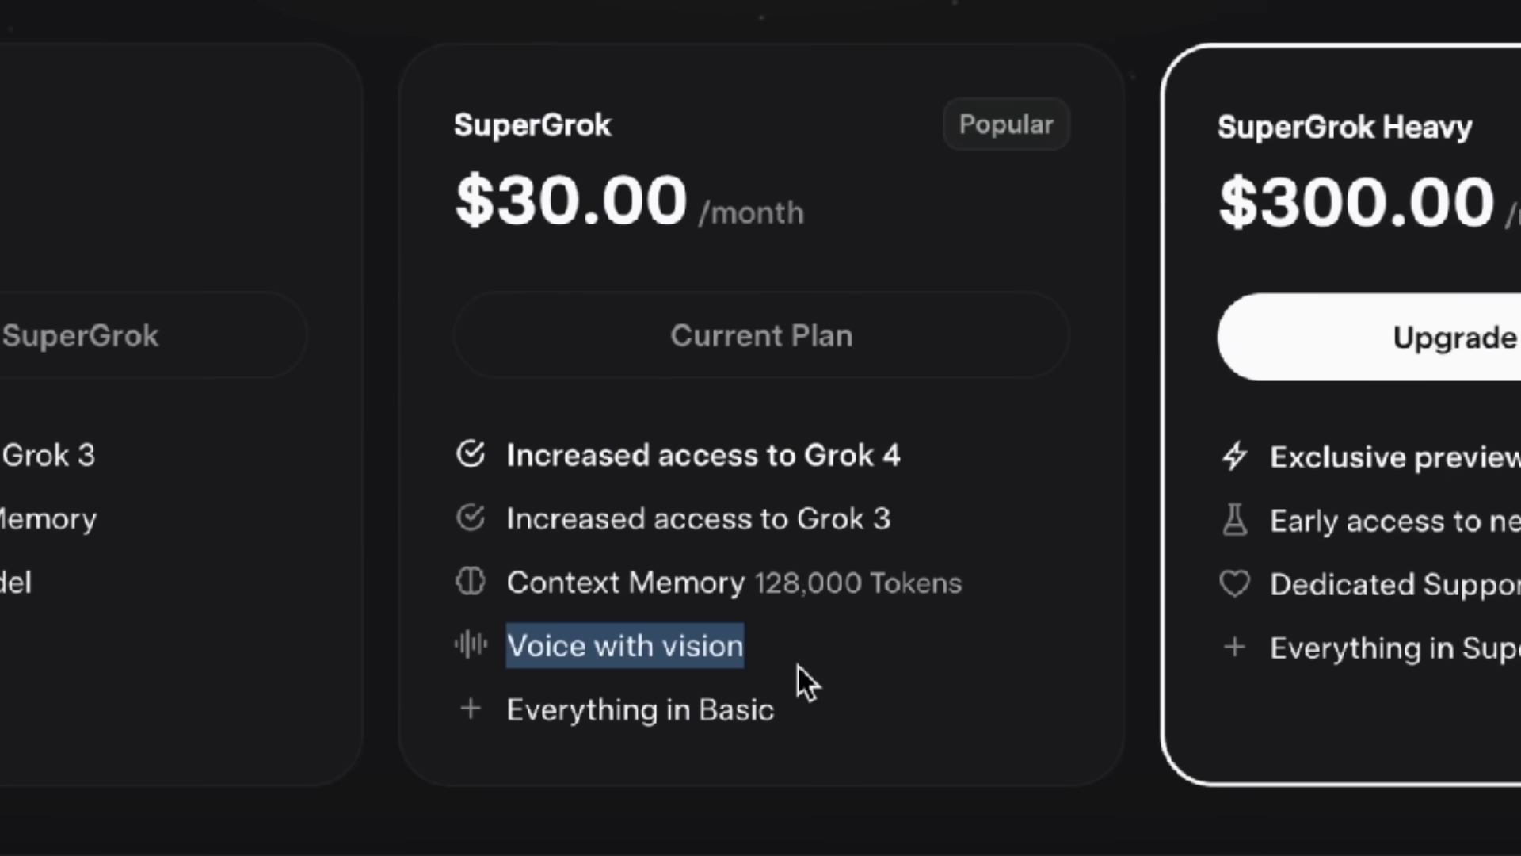
{"action": "left_click", "coordinate": [1473, 42]}
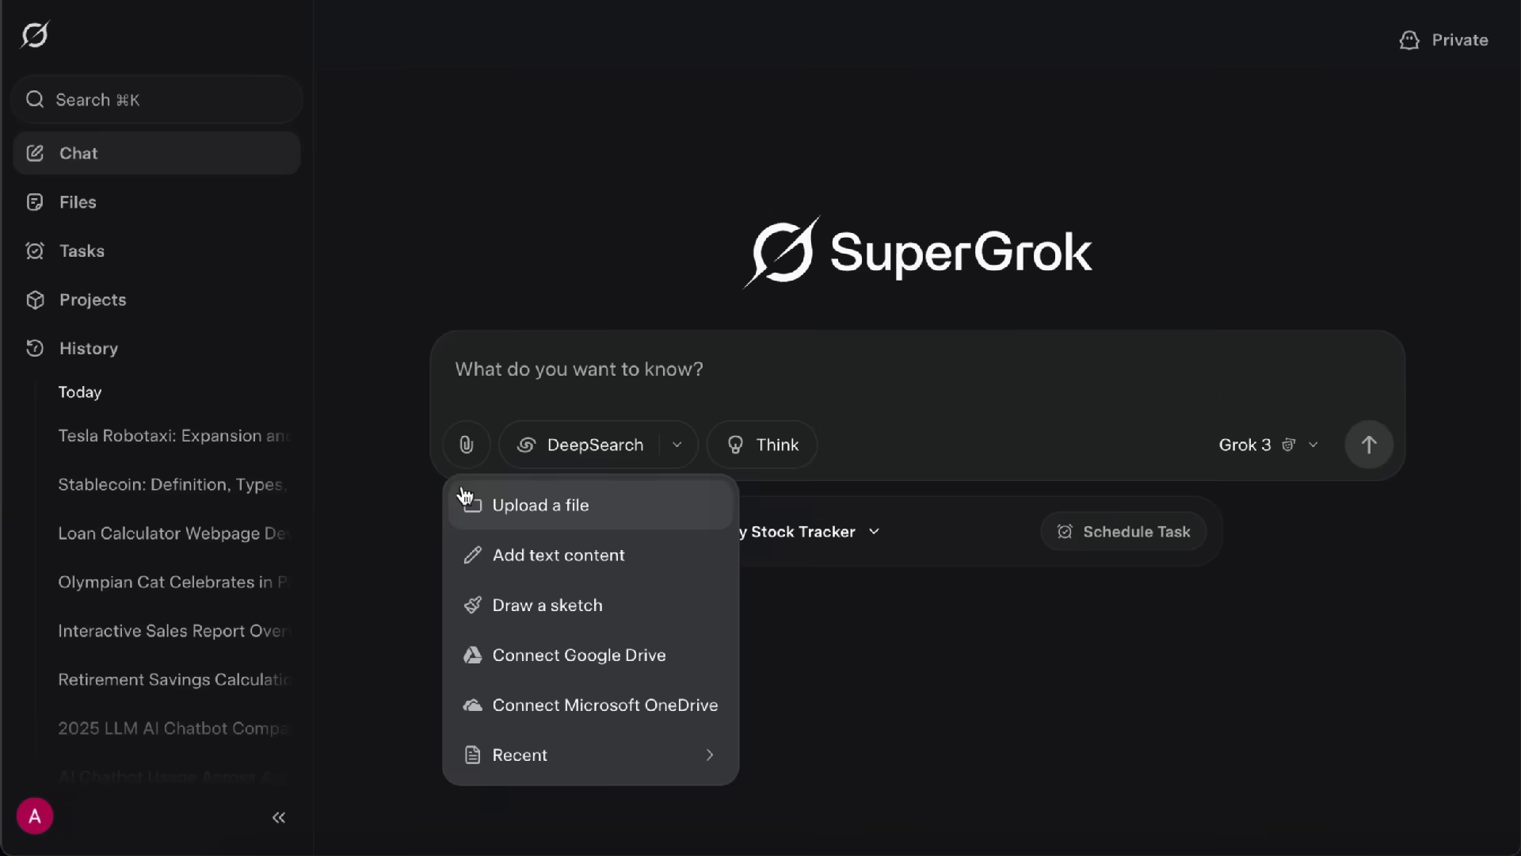
- Try the Add text content box without using it, then choose Draw a sketch to attach
{"action": "left_click", "coordinate": [613, 561]}
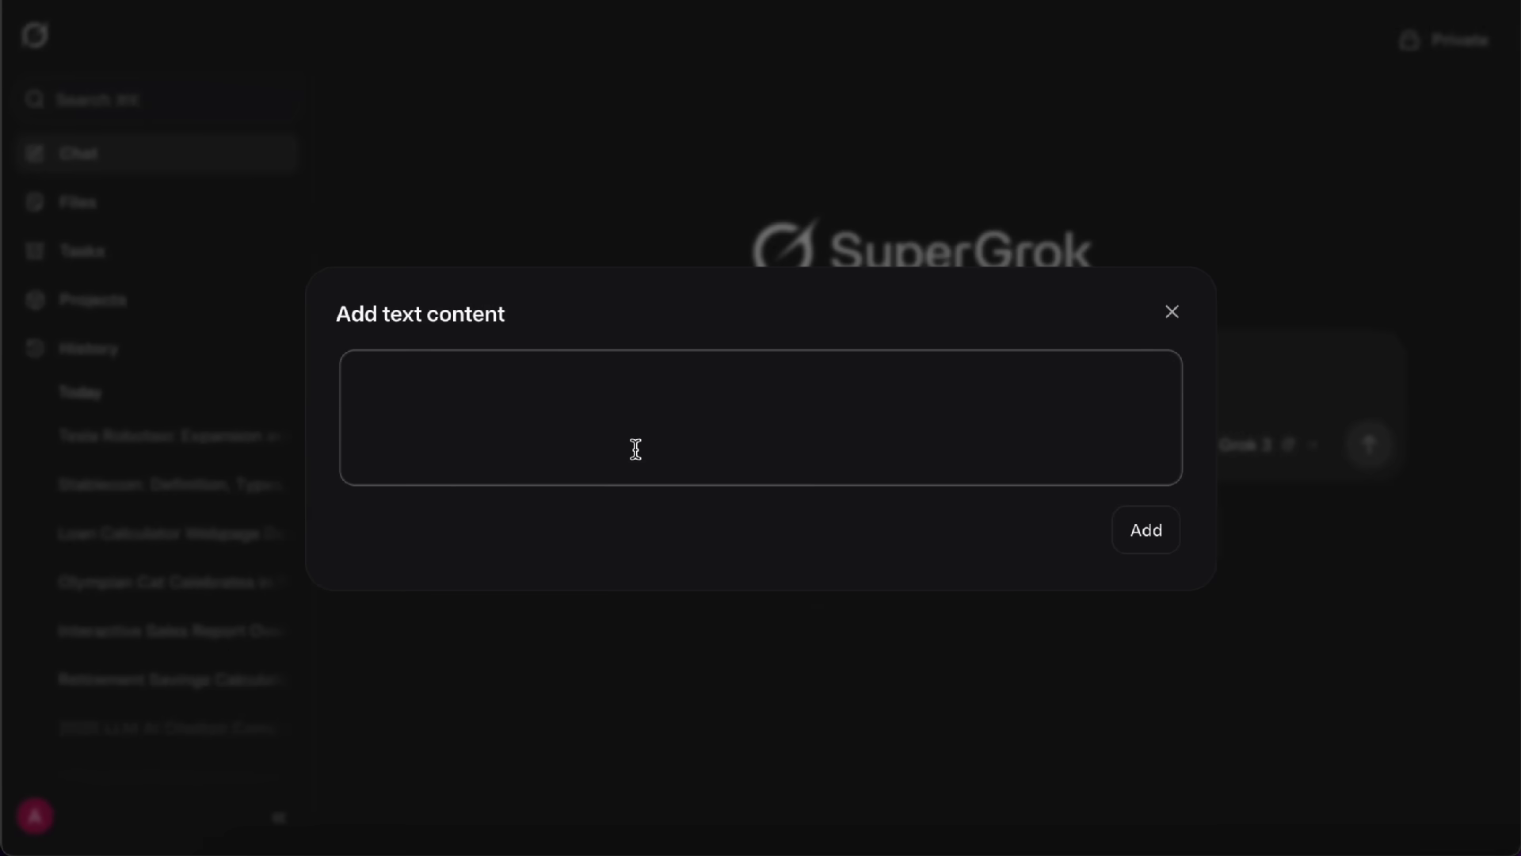
{"action": "left_click", "coordinate": [1173, 313]}
{"action": "left_click", "coordinate": [475, 461]}
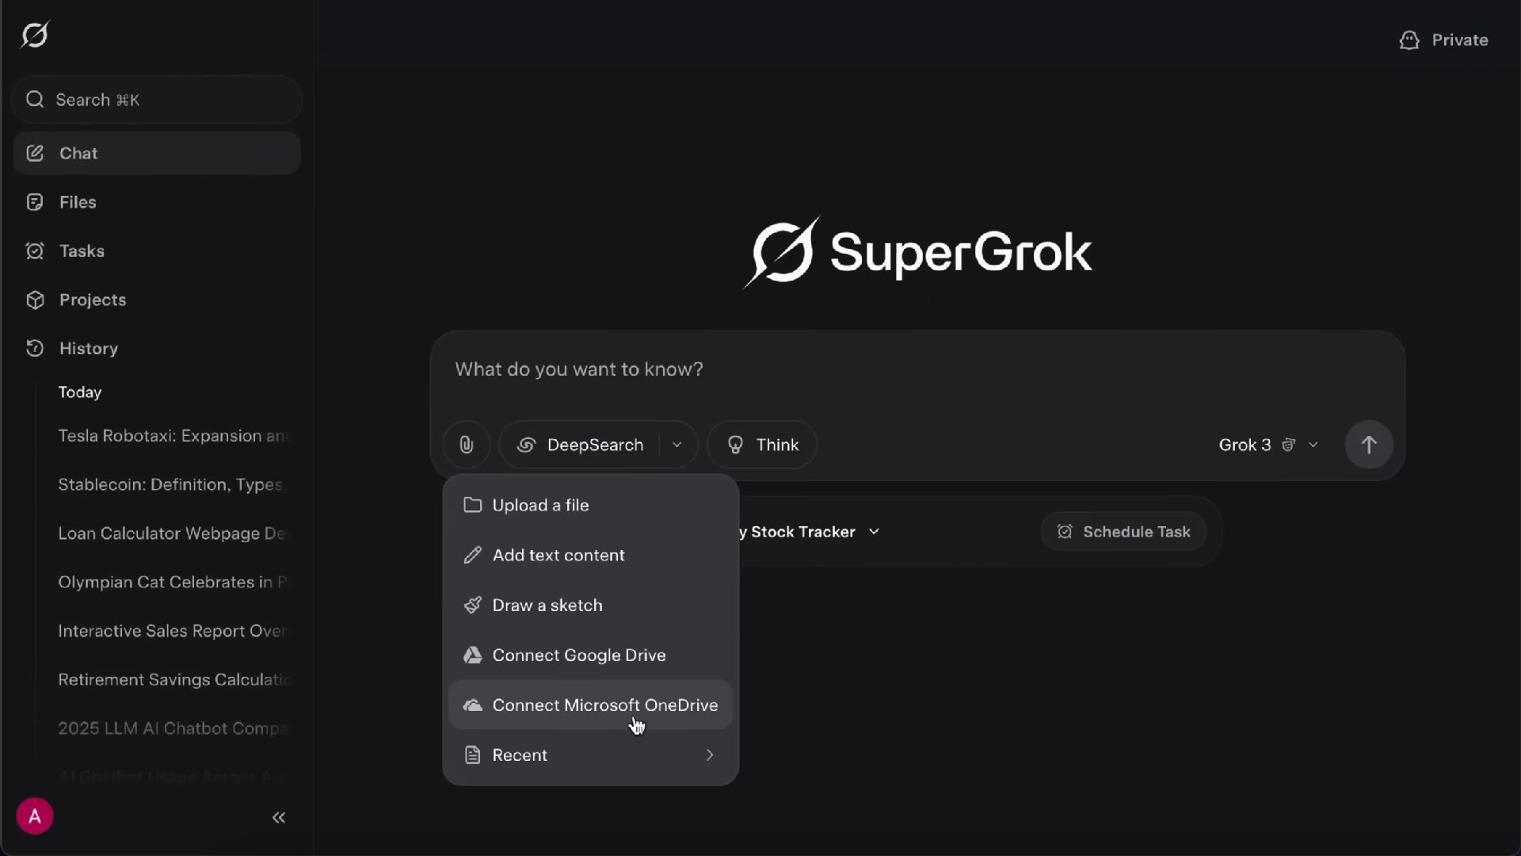
- Attach the Autonomous Vehicles Timeline and Roadmap PDF, preview it, and request a concise summary
{"action": "left_click", "coordinate": [640, 529]}
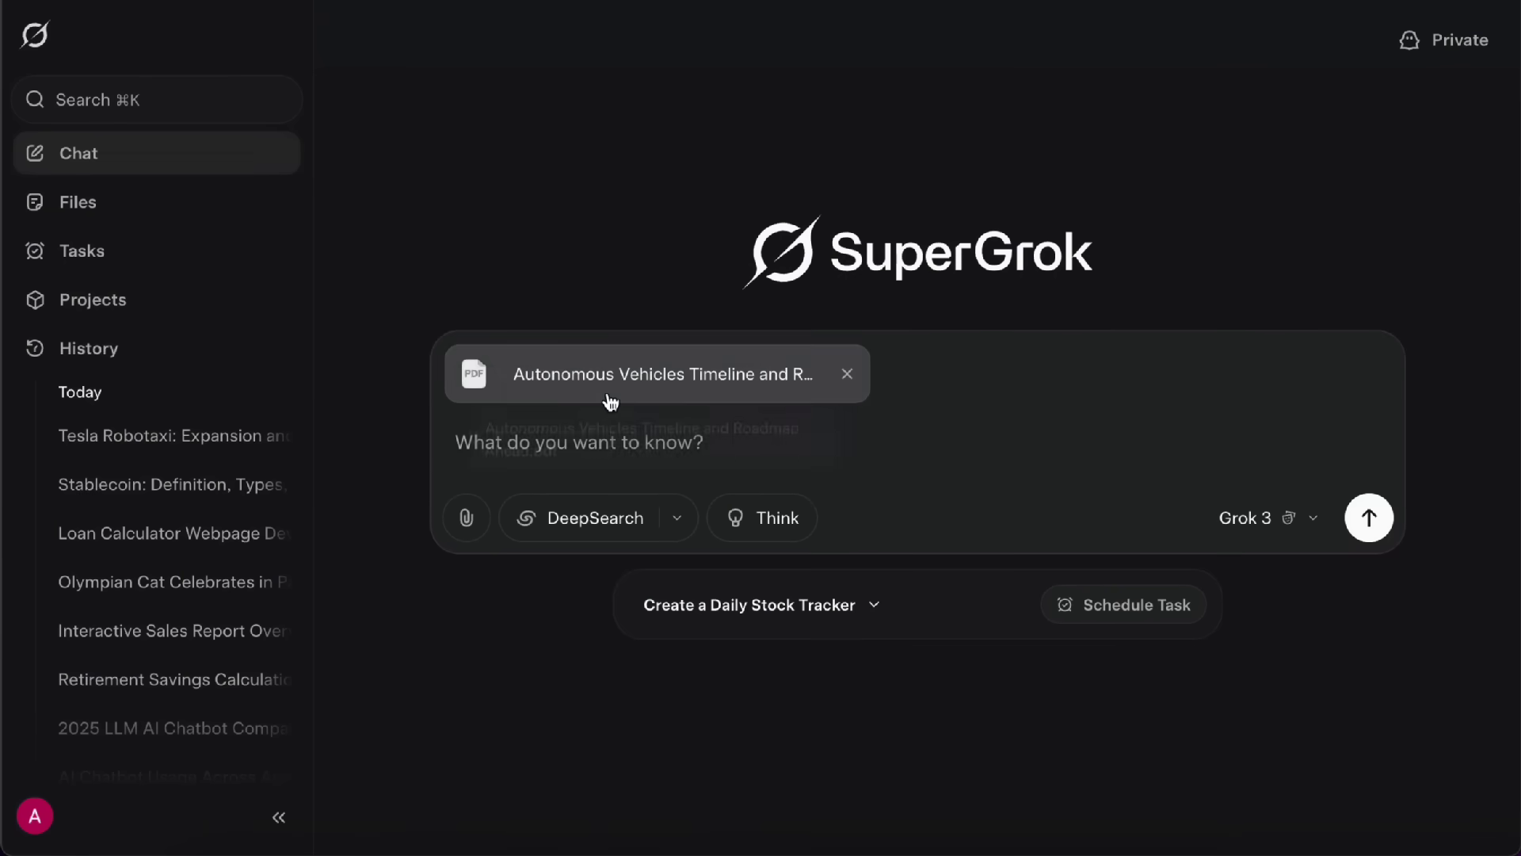
{"action": "left_click", "coordinate": [610, 400]}
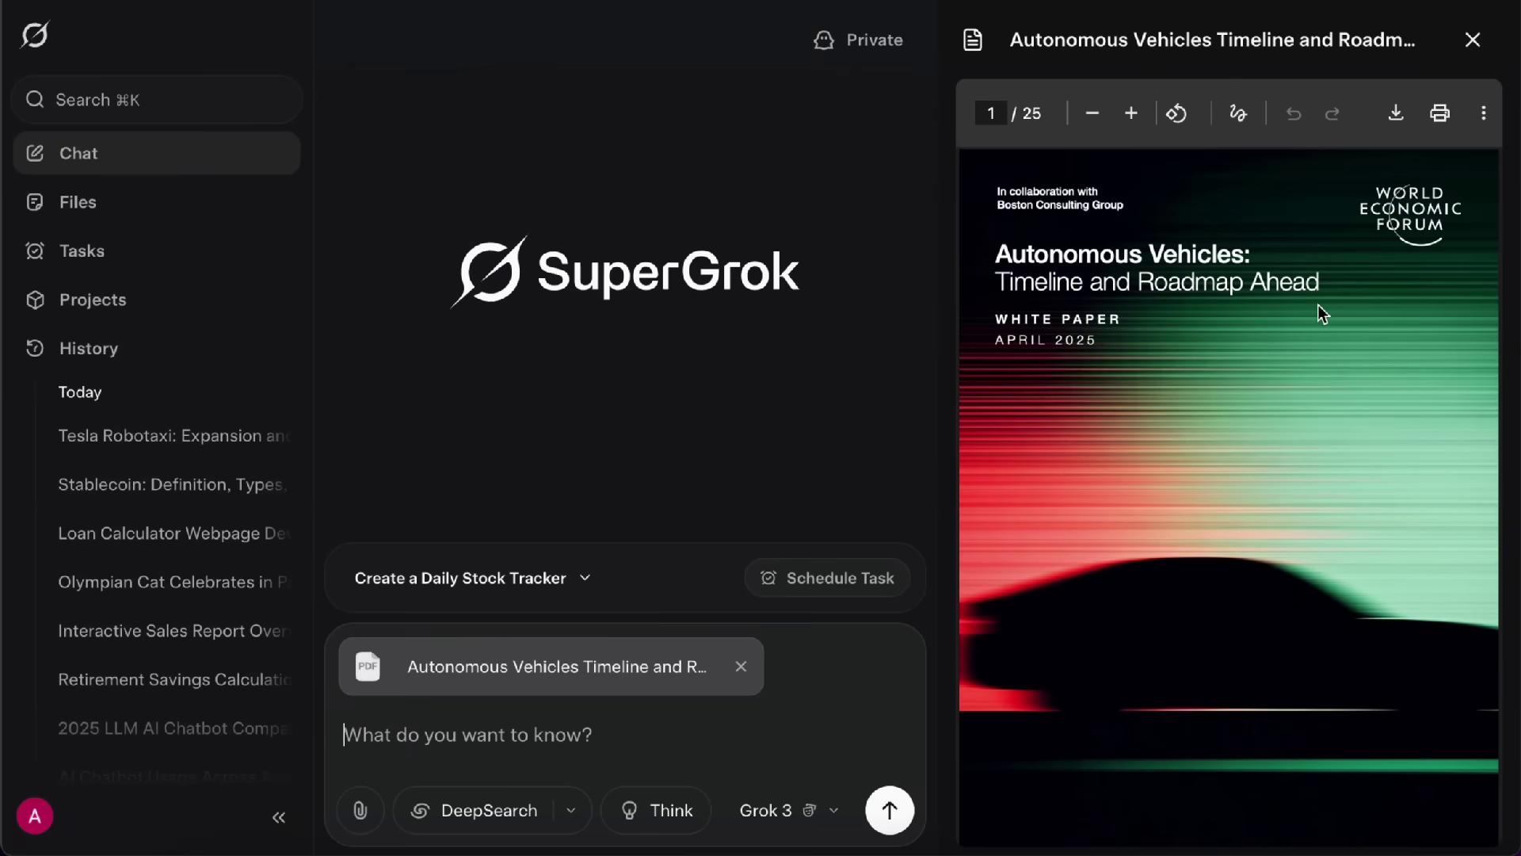
{"action": "scroll", "coordinate": [1177, 482], "scroll_direction": "down", "scroll_amount": 10}
{"action": "scroll", "coordinate": [1176, 482], "scroll_direction": "down", "scroll_amount": 20}
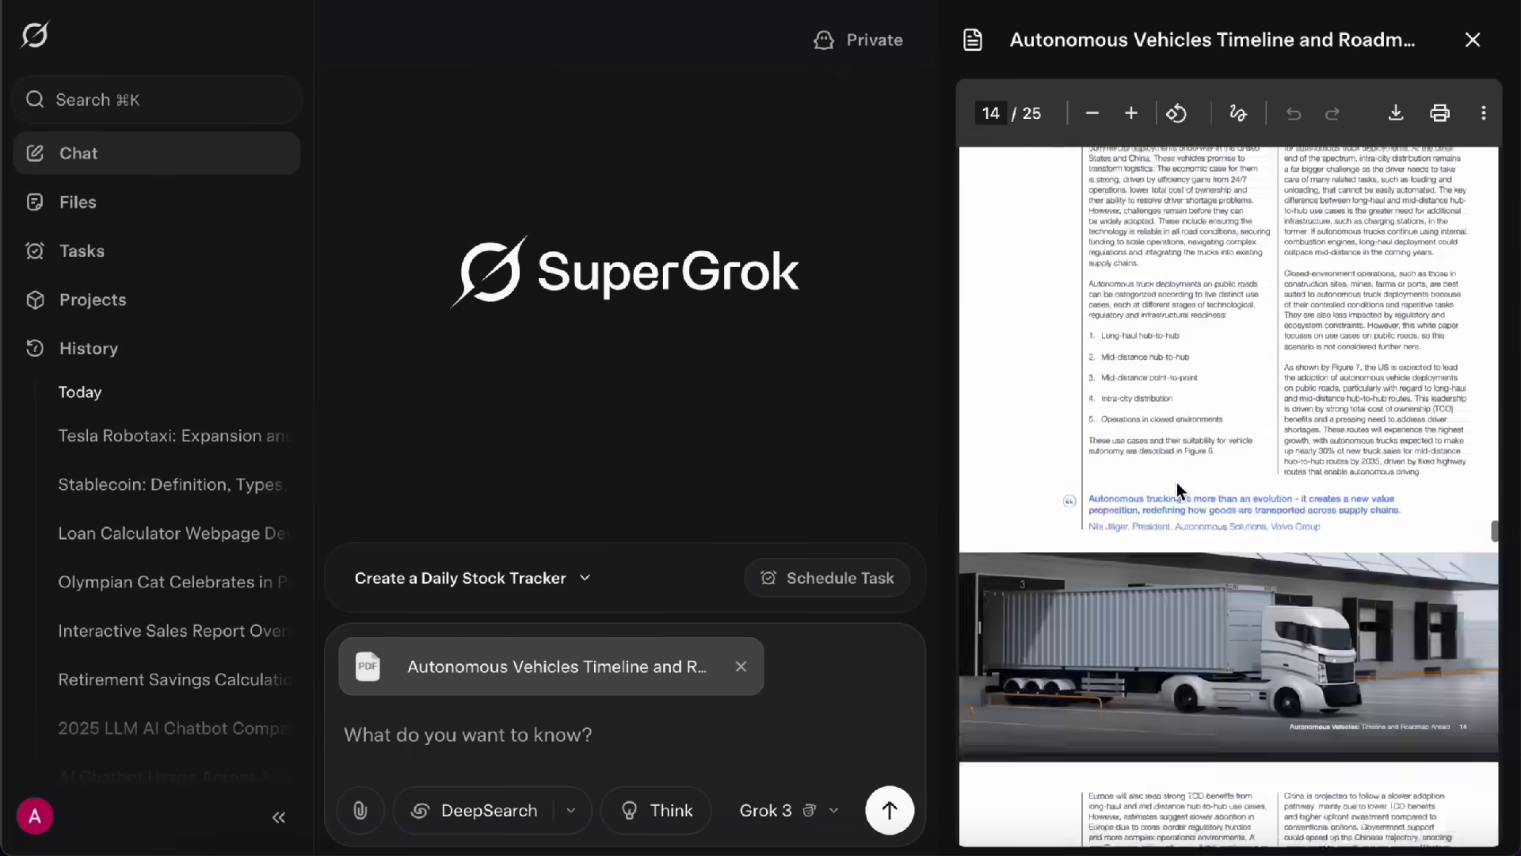
{"action": "scroll", "coordinate": [1176, 481], "scroll_direction": "down", "scroll_amount": 20}
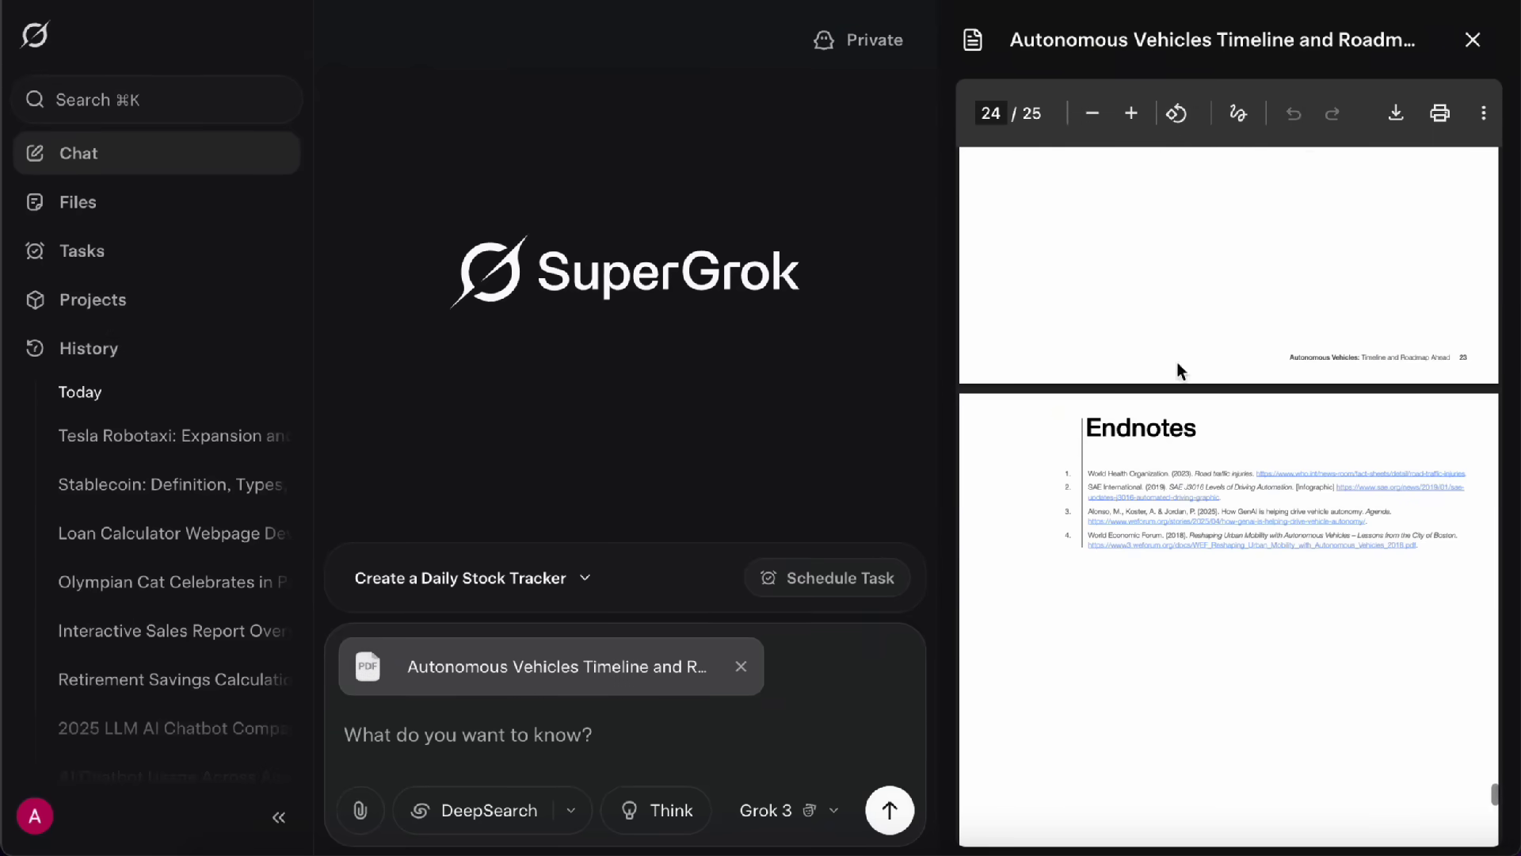
{"action": "left_click", "coordinate": [1472, 40]}
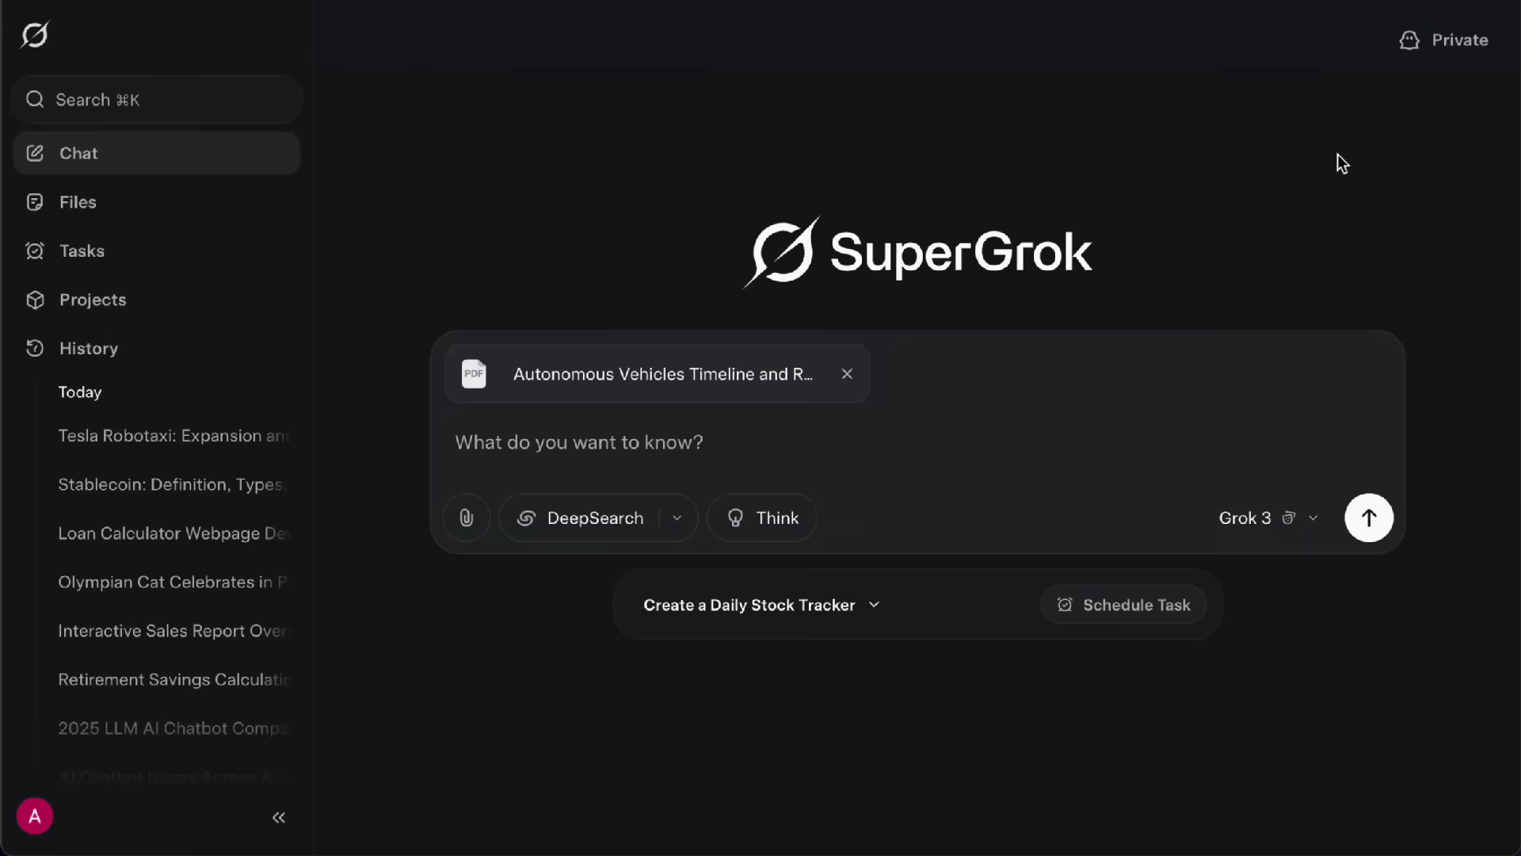
{"action": "type", "text": "Please read this research report (PDF) and give me a clear, concise summary of the main points, key findings, and any important conclusions."}
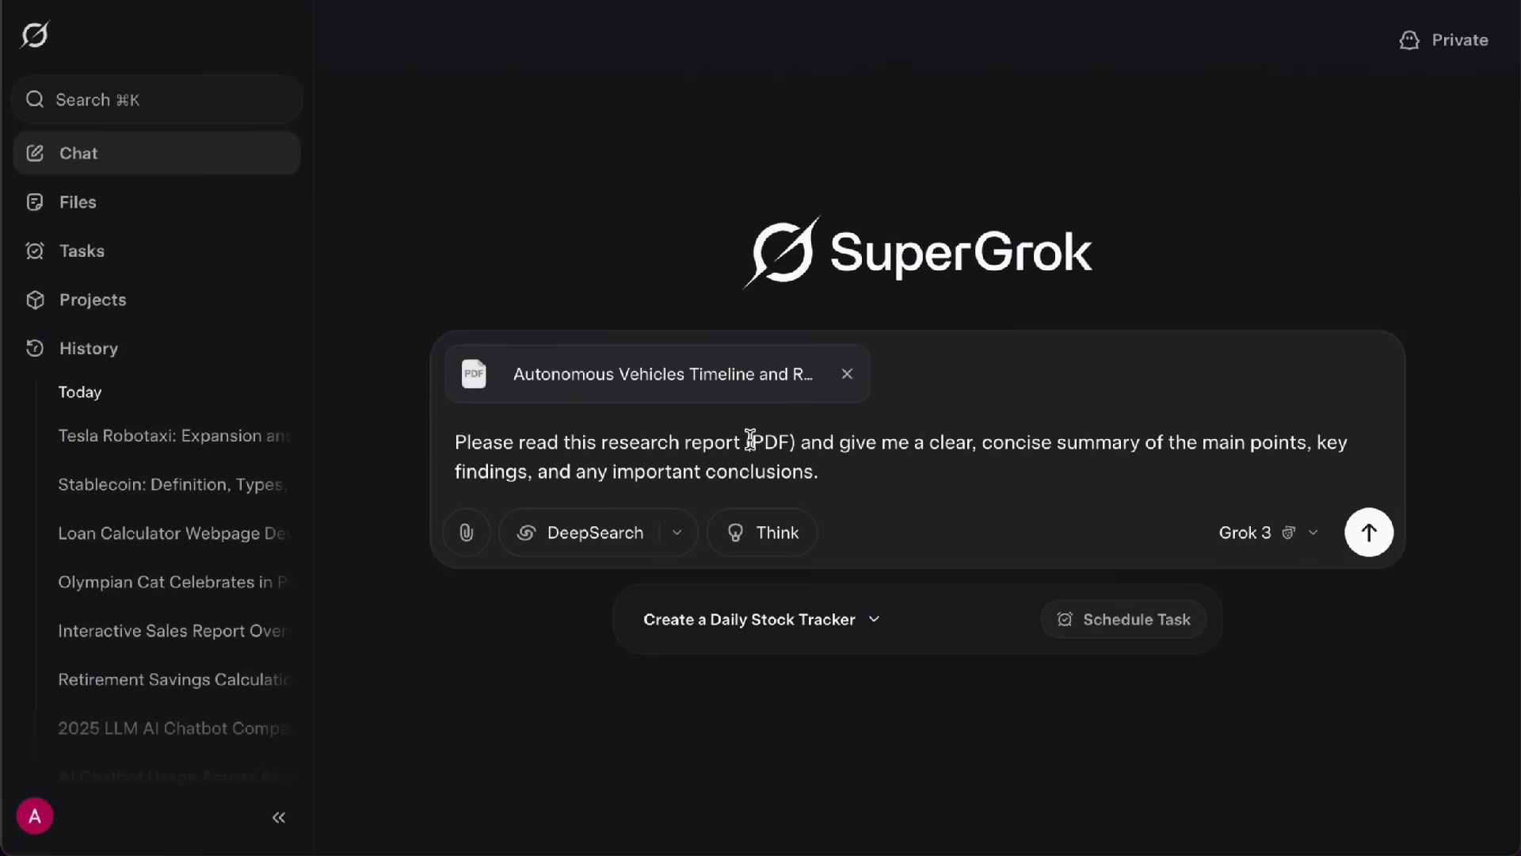
{"action": "left_click", "coordinate": [1369, 533]}
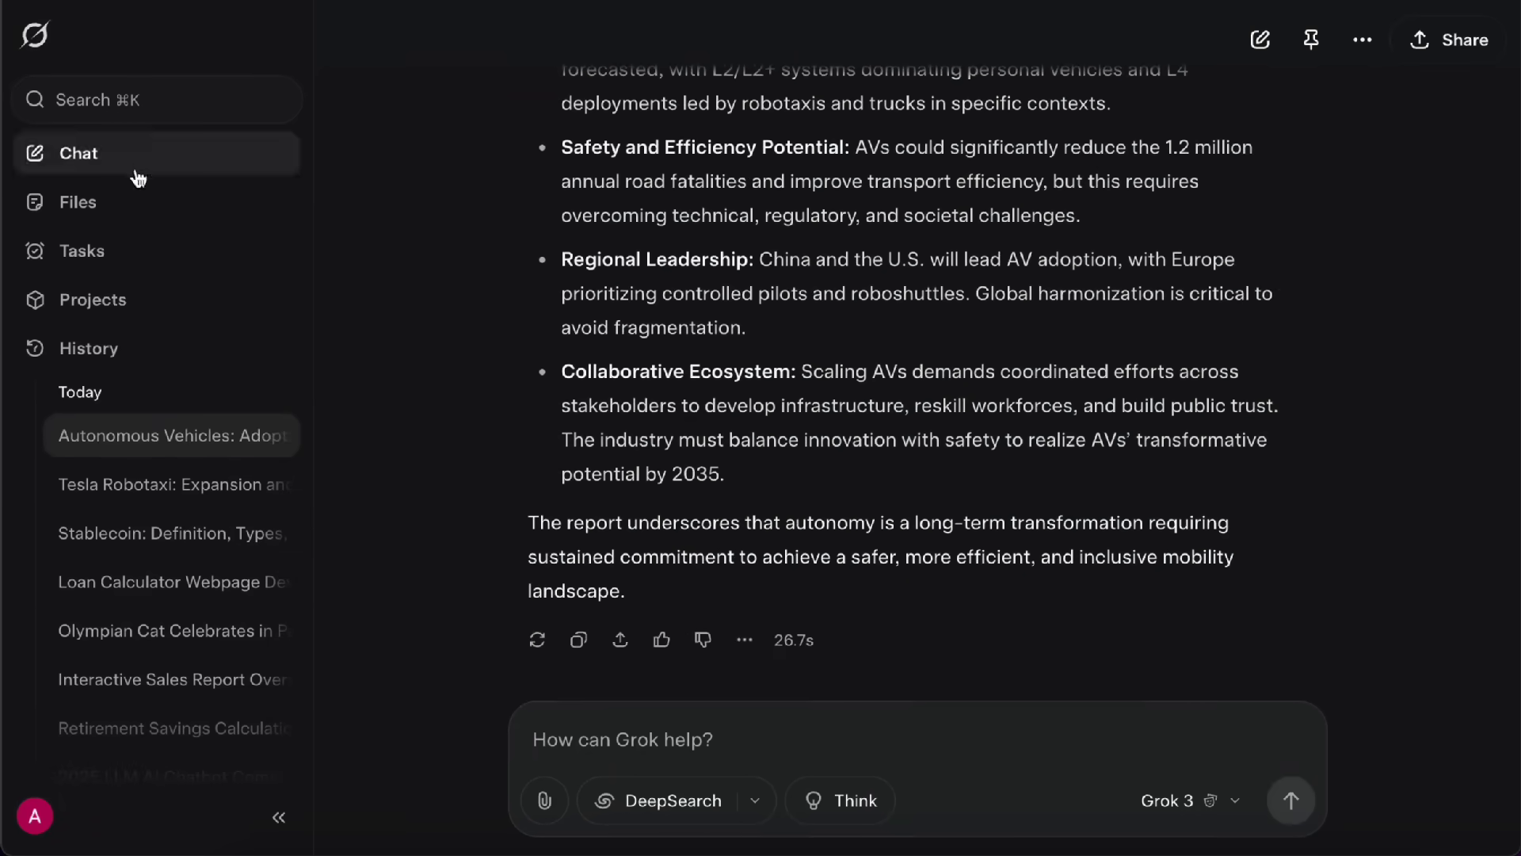
- In a new chat, attach the Tokyo and canal photos and preview each one
{"action": "left_click", "coordinate": [135, 165]}
{"action": "left_click", "coordinate": [468, 445]}
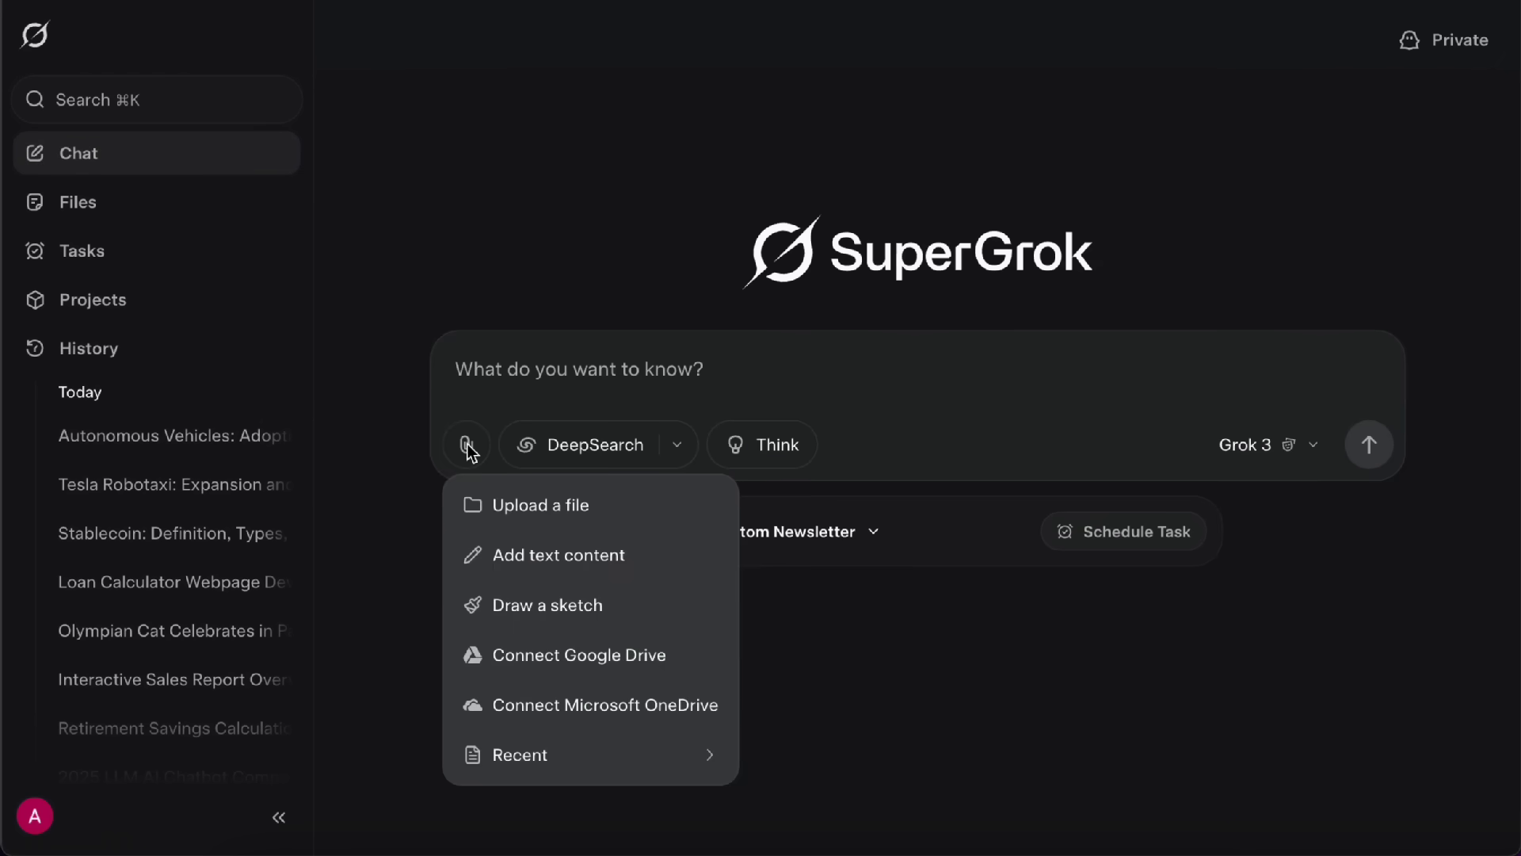
{"action": "left_click", "coordinate": [519, 507]}
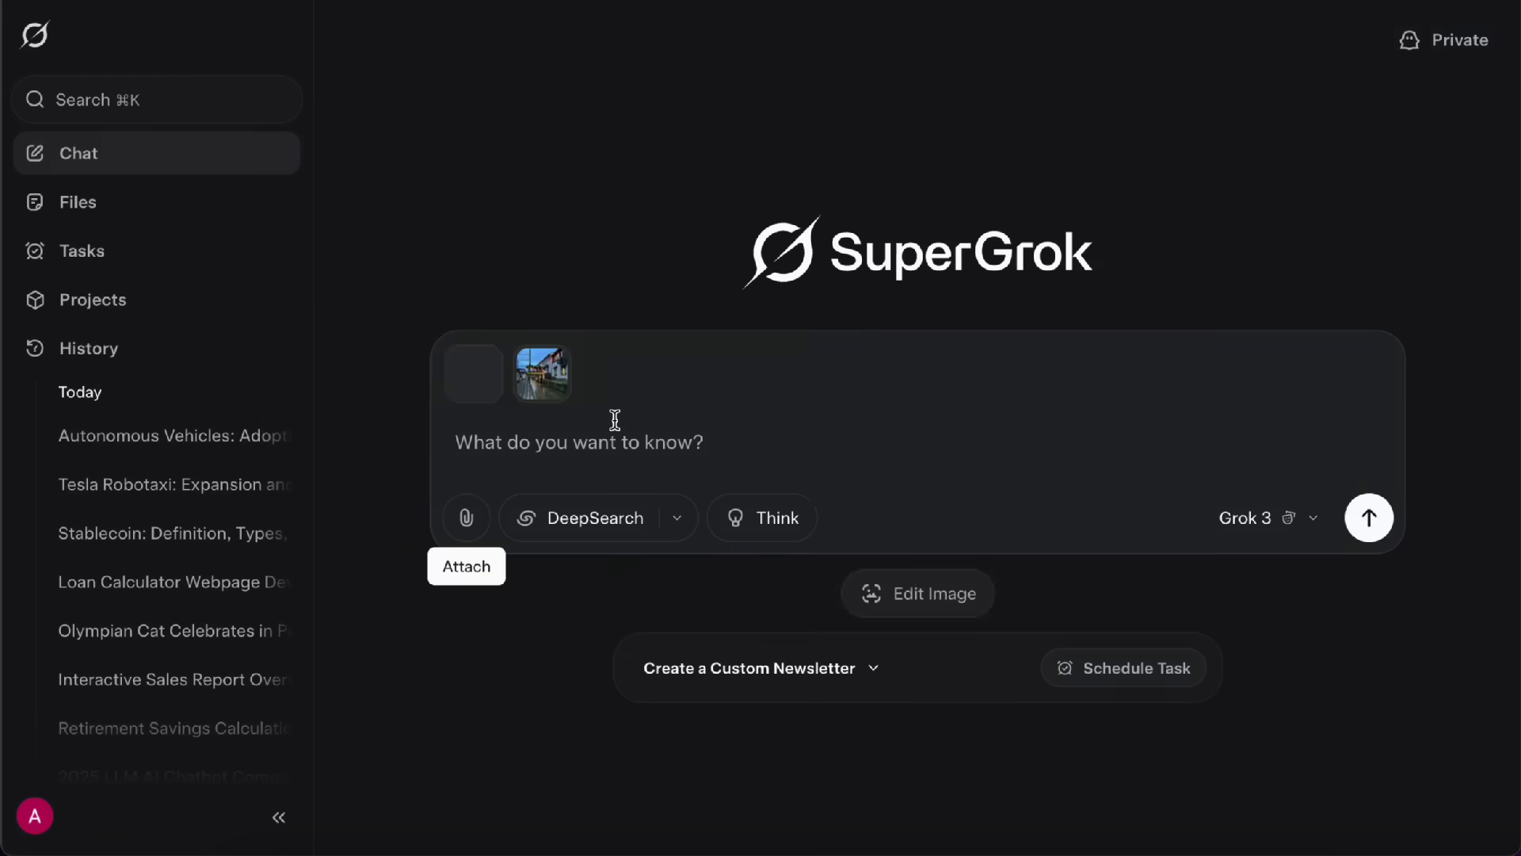
{"action": "left_click", "coordinate": [482, 392]}
{"action": "key", "text": "Escape"}
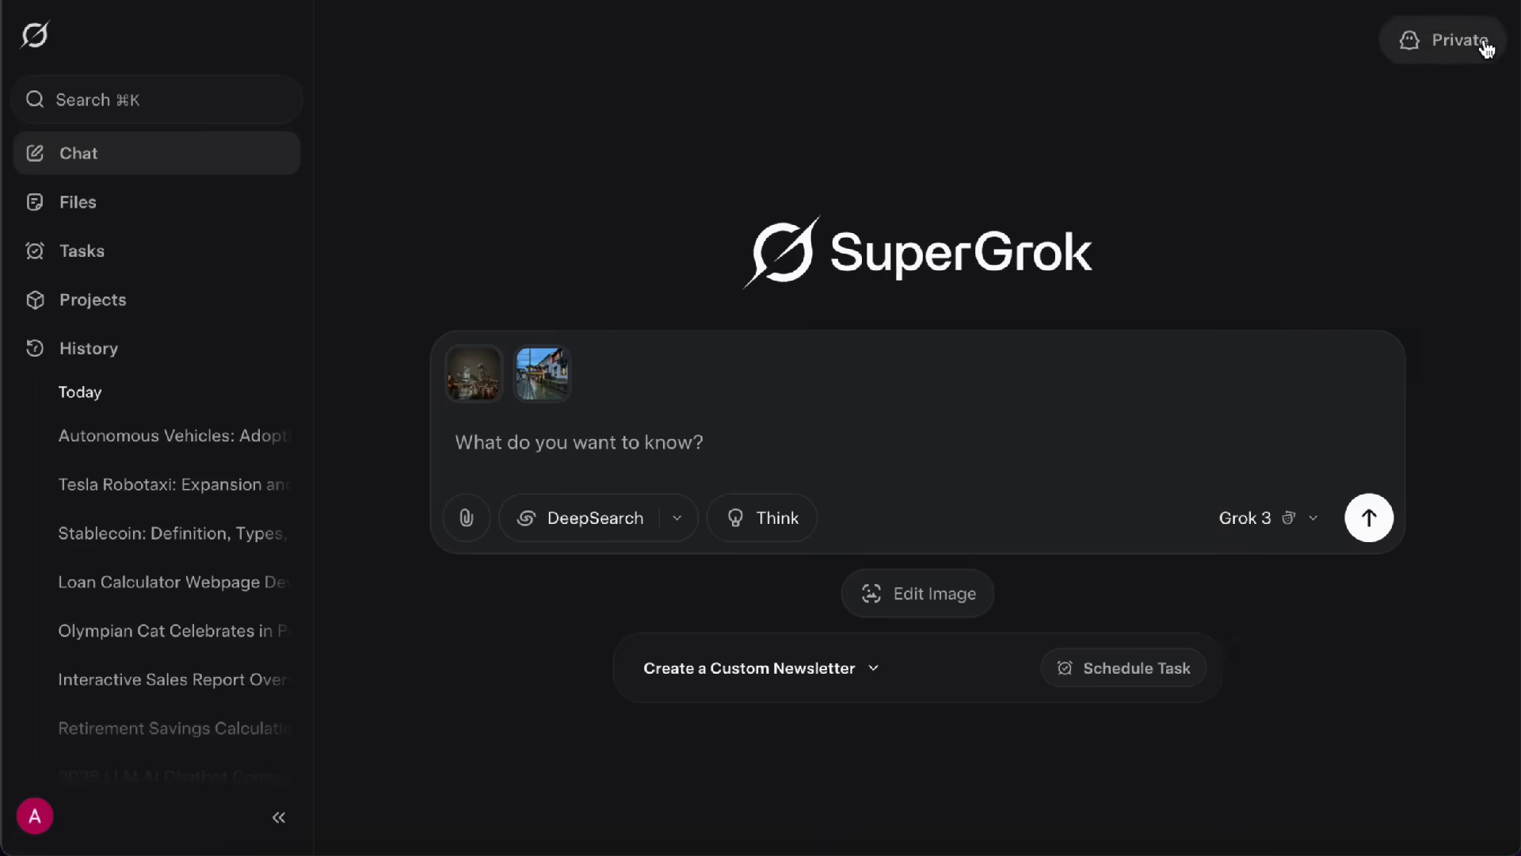
{"action": "left_click", "coordinate": [559, 386]}
{"action": "left_click", "coordinate": [1481, 40]}
- Ask where the photos were taken, getting Tokyo's Marunouchi and a Jiangsu water town
{"action": "left_click", "coordinate": [502, 449]}
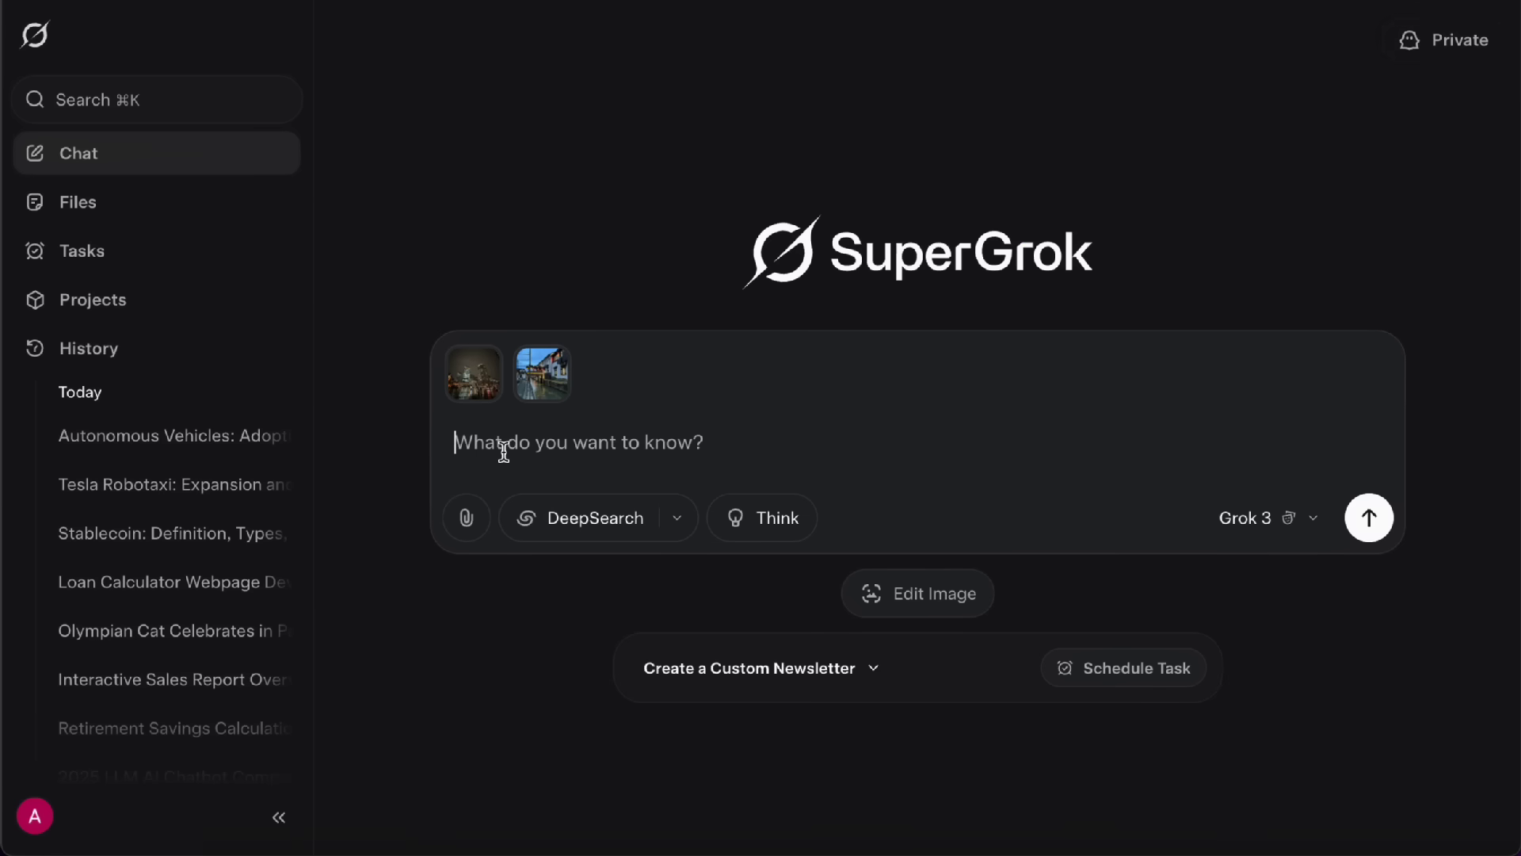
{"action": "type", "text": "Please look at these photos and try to identify where they were taken."}
{"action": "left_click", "coordinate": [1369, 519]}
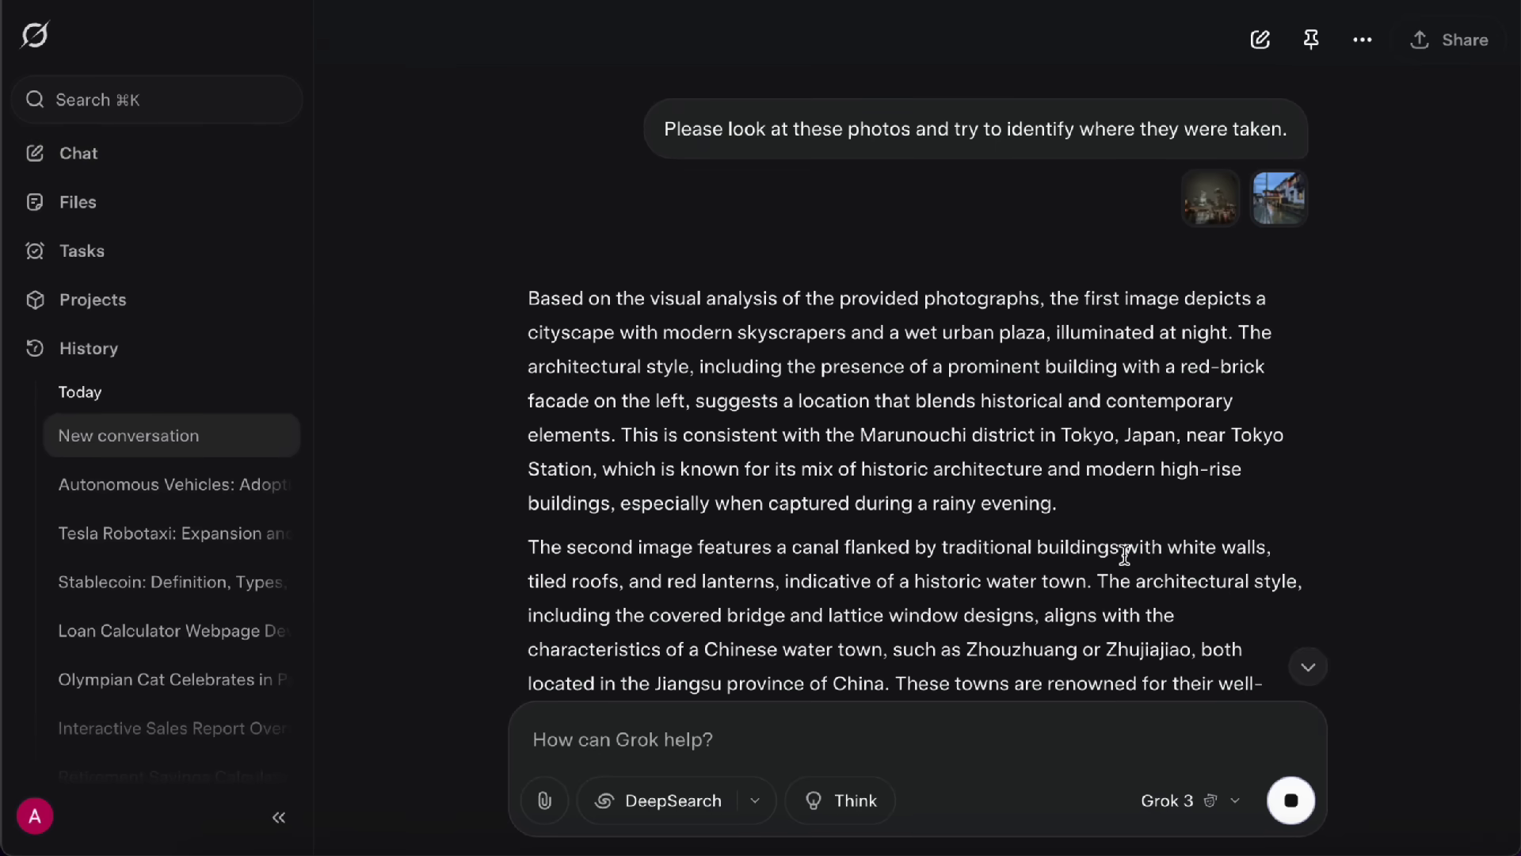
{"action": "scroll", "coordinate": [1020, 551], "scroll_direction": "down", "scroll_amount": 3}
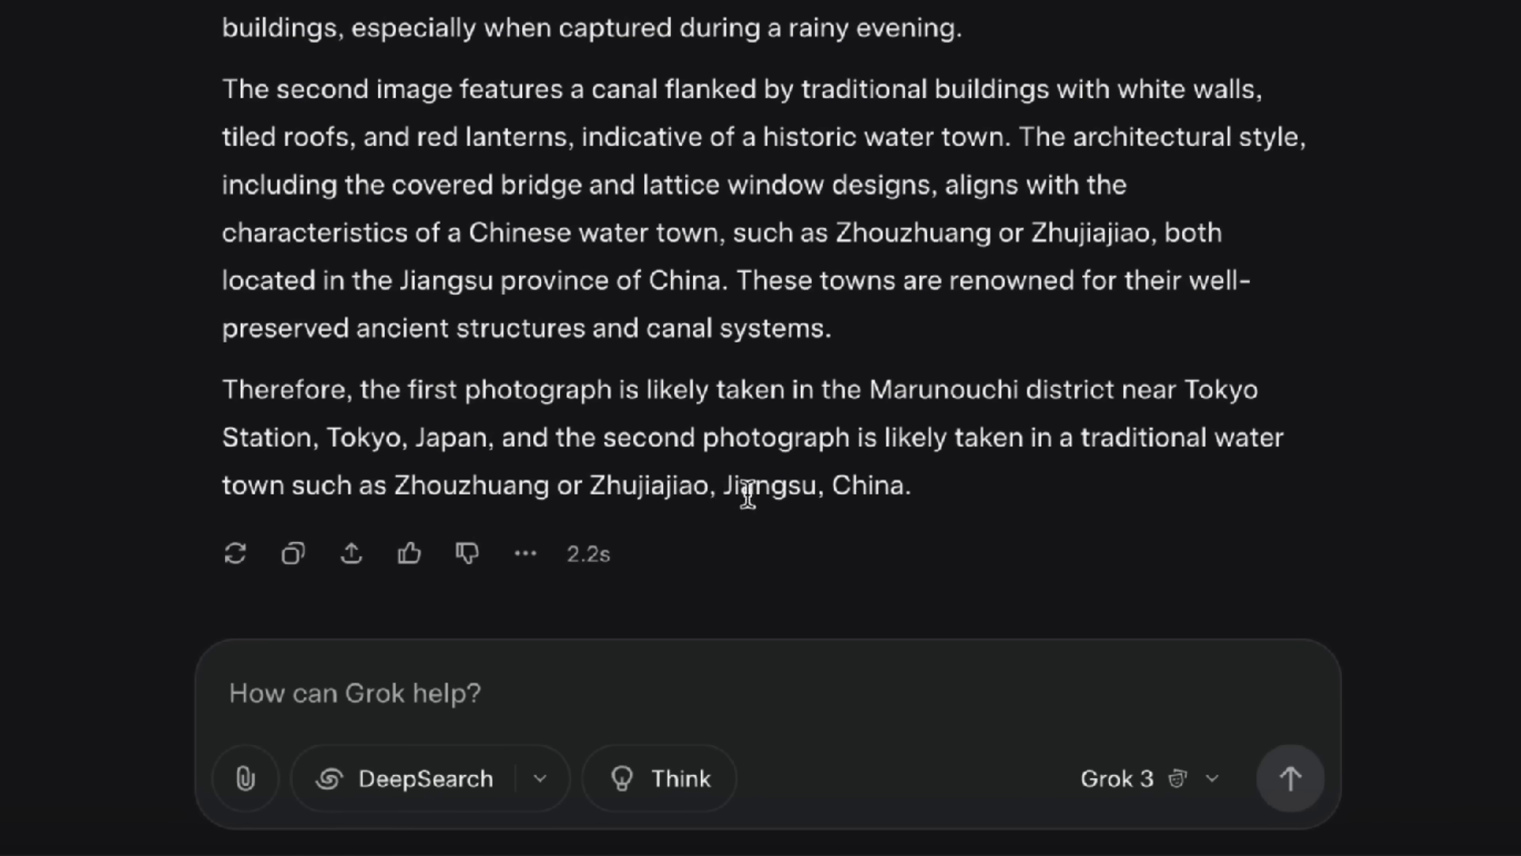
{"action": "left_click_drag", "start_coordinate": [388, 487], "coordinate": [910, 496]}
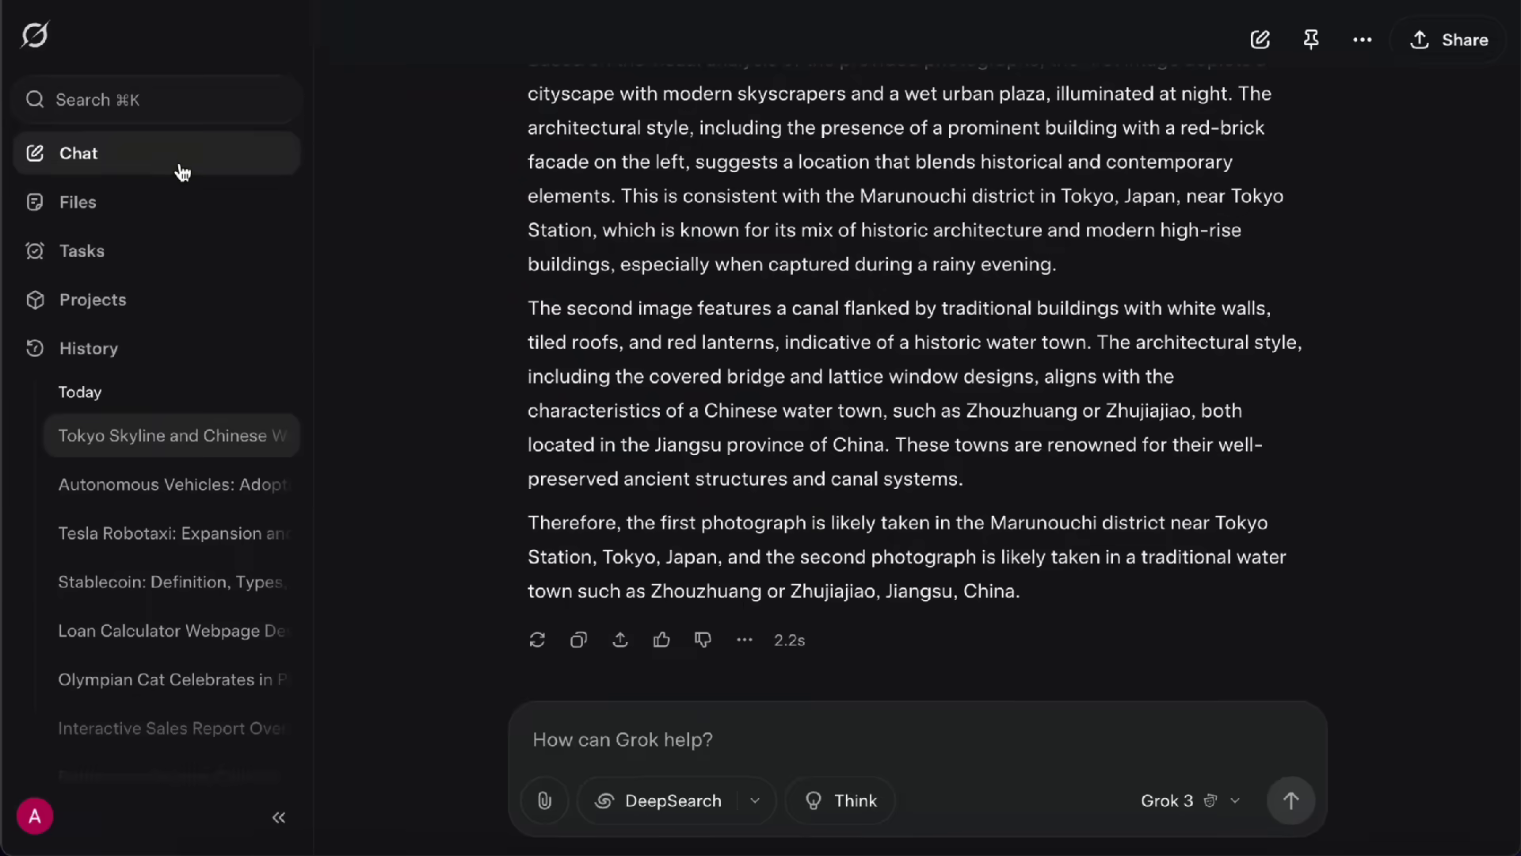
- In a new chat, paste the LLM chatbot strengths-and-weaknesses comparison prompt with DeepSearch switched on
{"action": "left_click", "coordinate": [181, 168]}
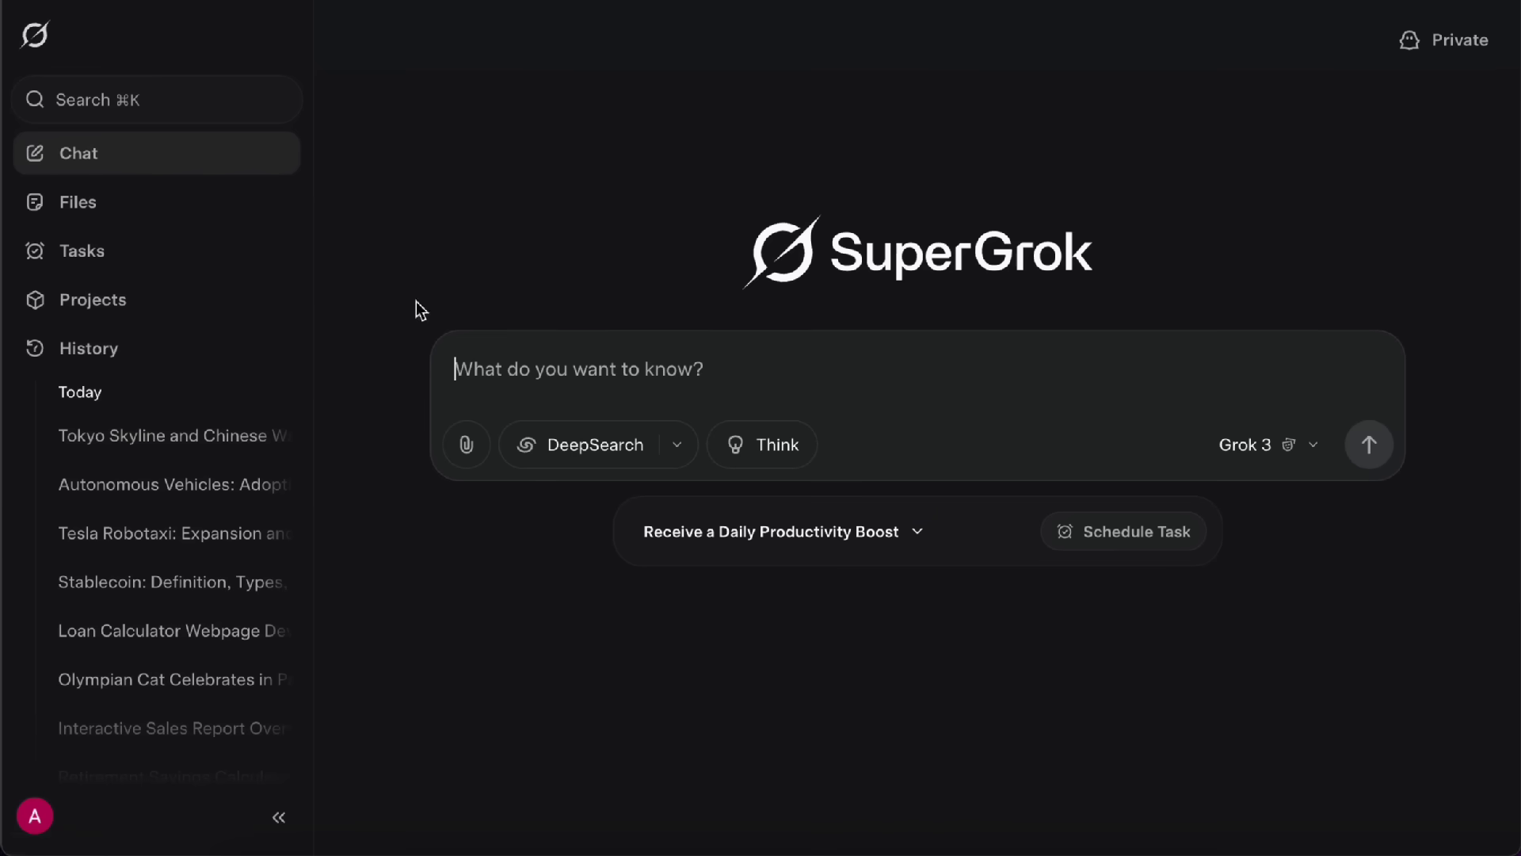
{"action": "left_click", "coordinate": [677, 444]}
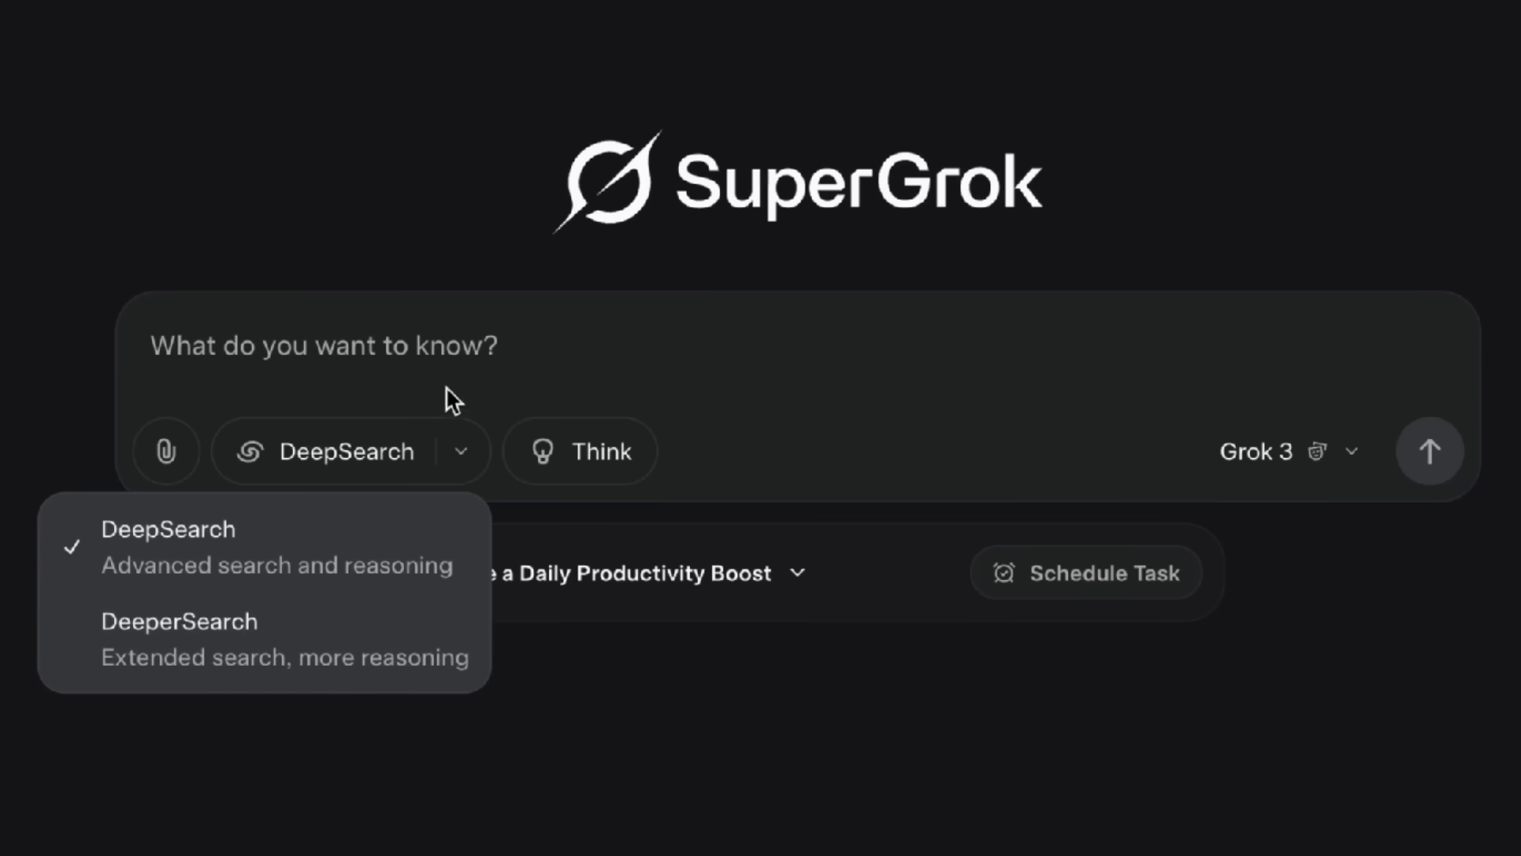
{"action": "left_click", "coordinate": [473, 354]}
{"action": "type", "text": "Compare the strengths and weaknesses of the major LLM AI chatbots available recently, taking into account the latest models they are using. Provide an up-to-date overview of each, including their unique features, capabilities, and limitations."}
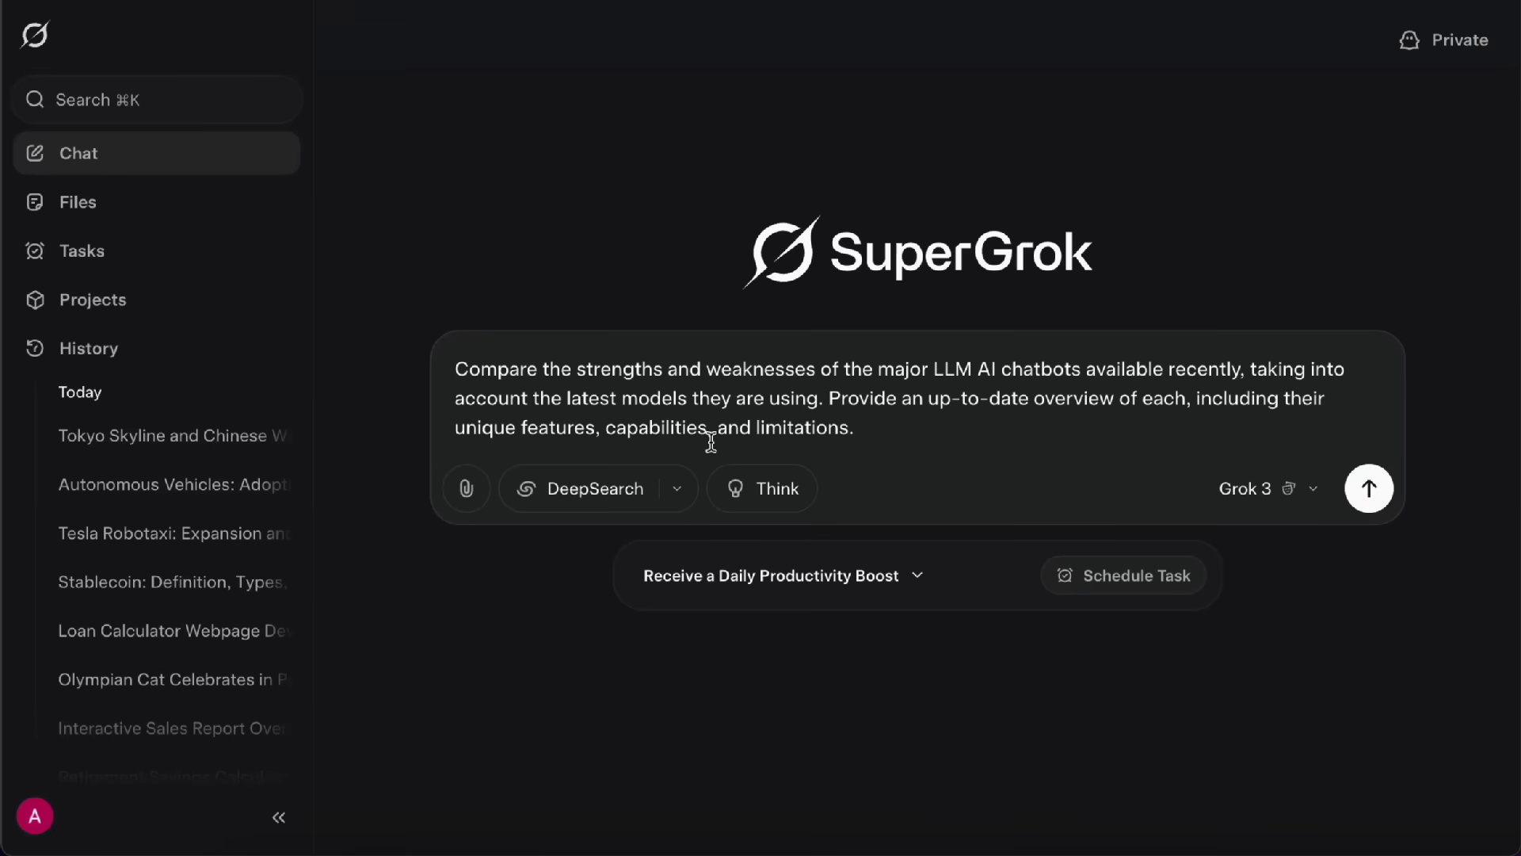
{"action": "left_click", "coordinate": [606, 498]}
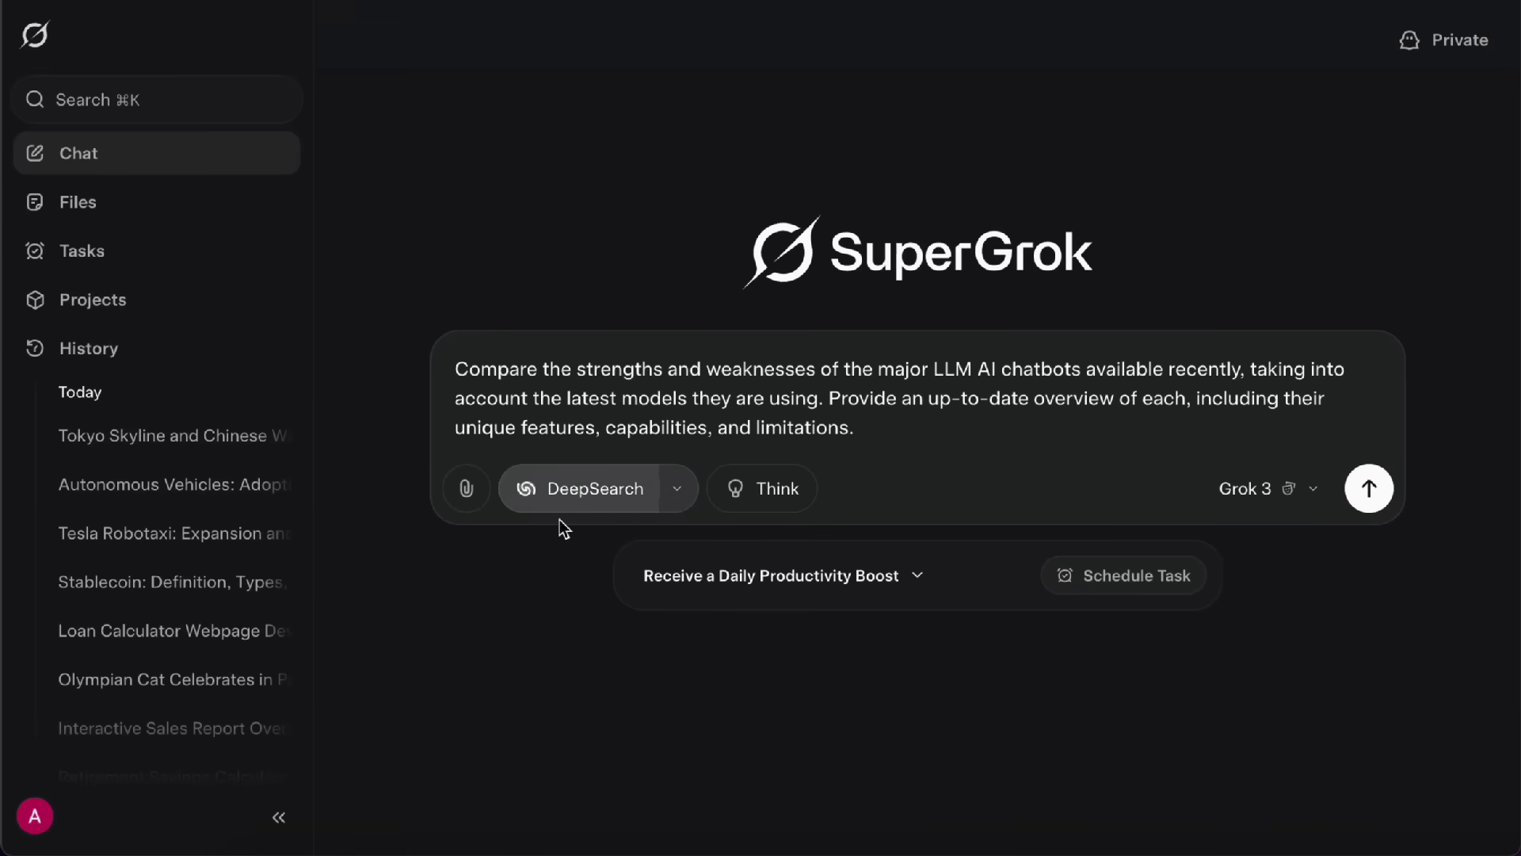
- Send the chatbot comparison request and review the generated report in the side editor
{"action": "left_click", "coordinate": [1369, 505]}
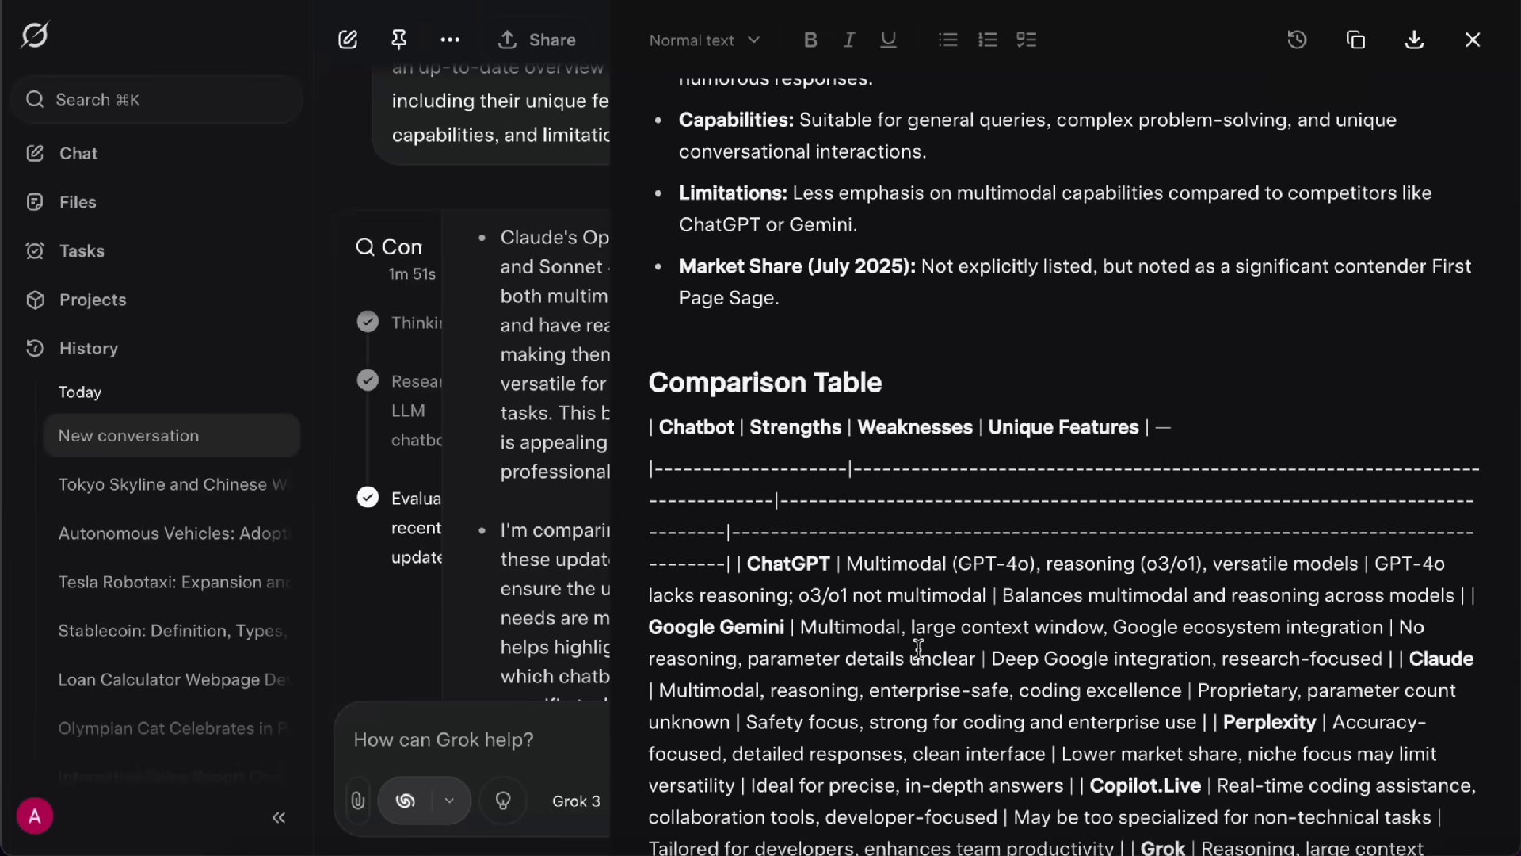
{"action": "left_click_drag", "start_coordinate": [622, 373], "coordinate": [827, 359]}
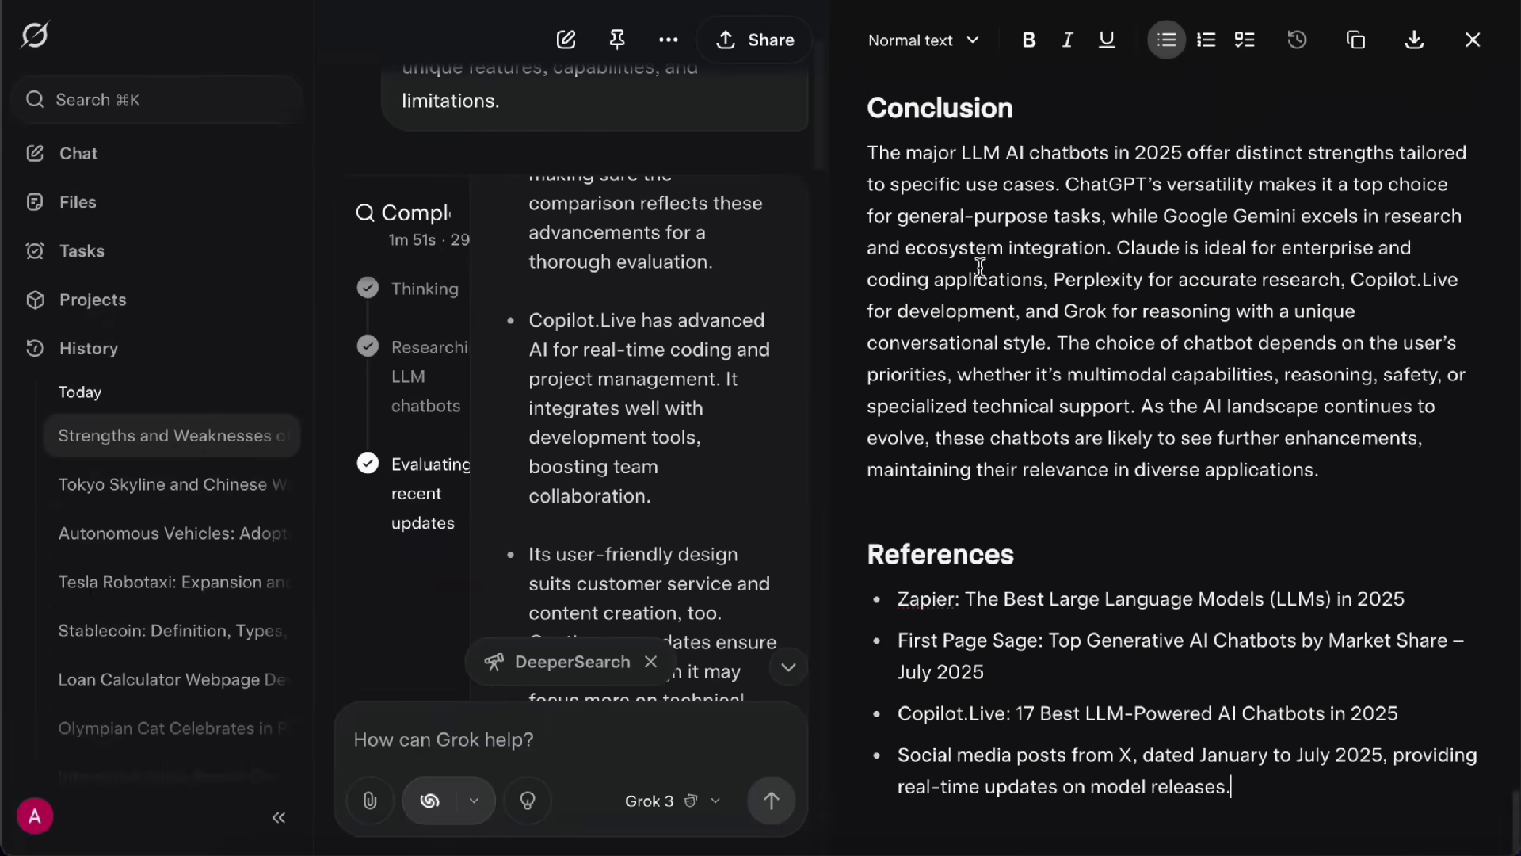
{"action": "left_click_drag", "start_coordinate": [929, 342], "coordinate": [1151, 389]}
{"action": "left_click", "coordinate": [1337, 479]}
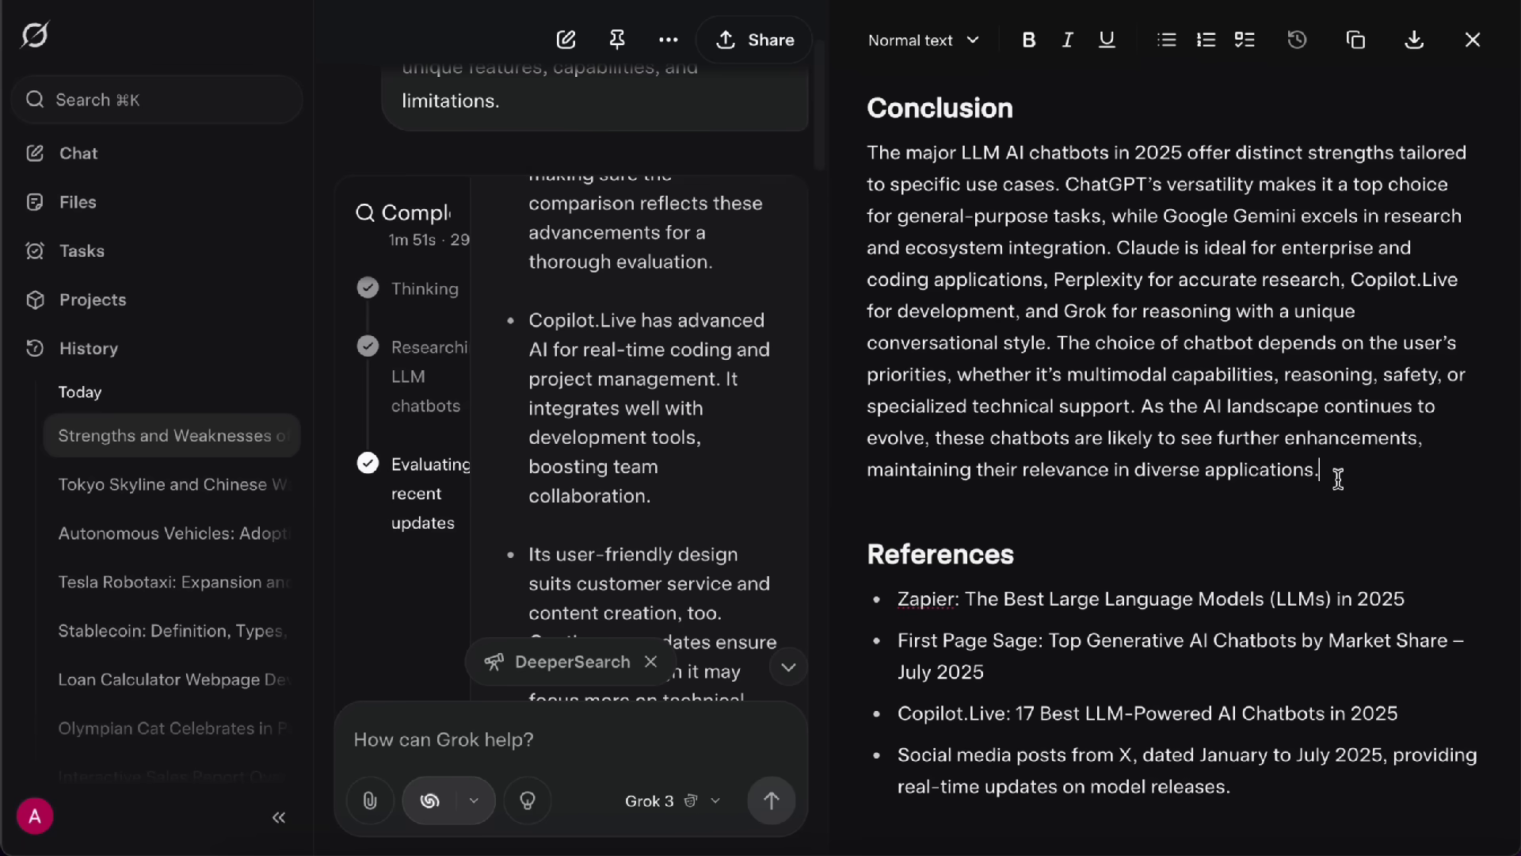
{"action": "left_click_drag", "start_coordinate": [1337, 478], "coordinate": [1310, 472]}
{"action": "left_click", "coordinate": [1370, 504]}
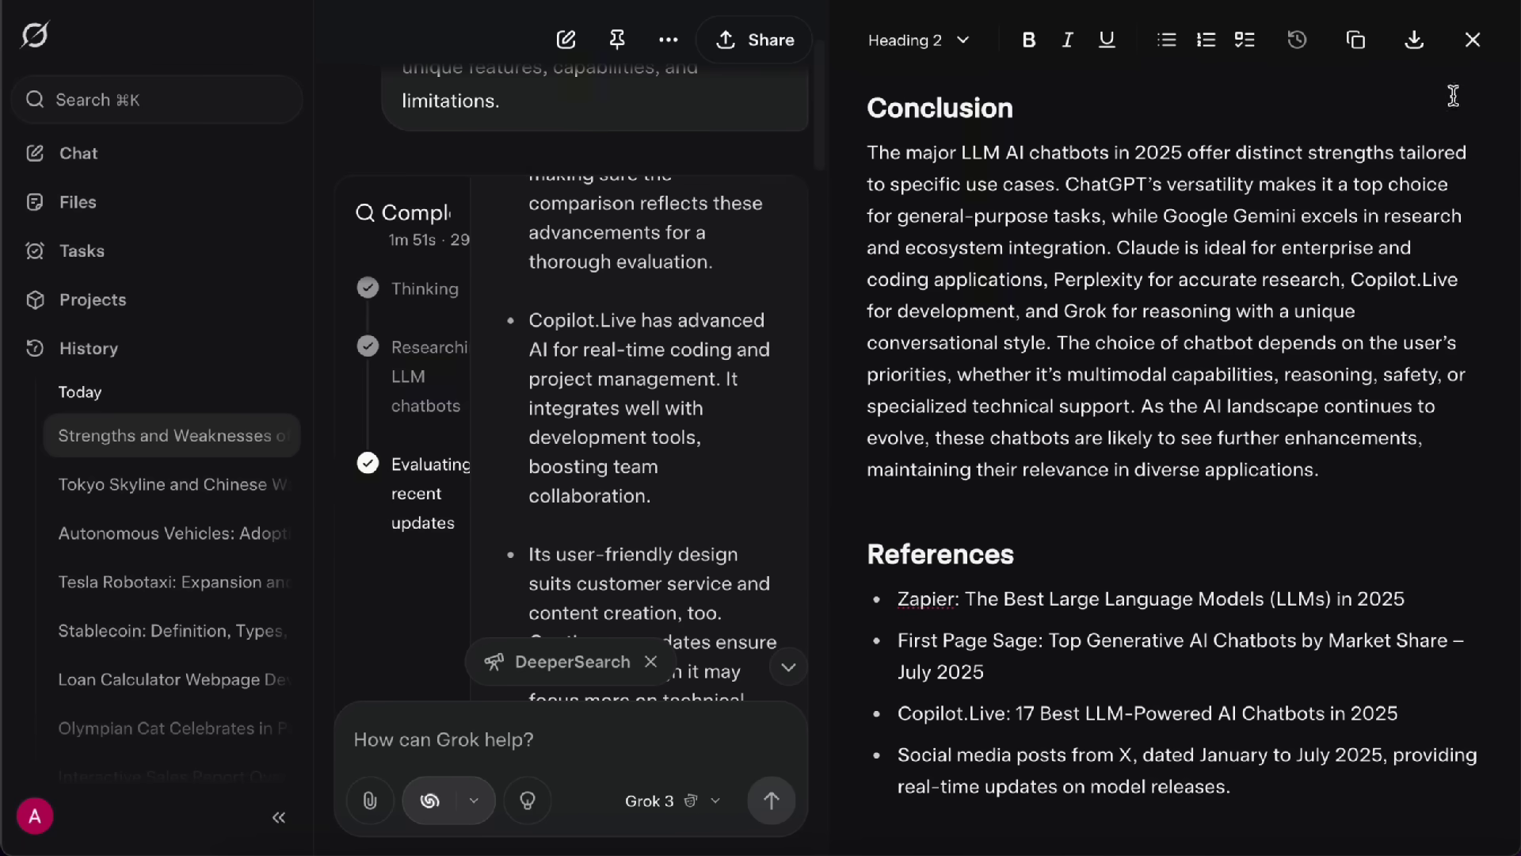
{"action": "key", "text": "Escape"}
- Look over the 15 X posts used as sources, then run the suggested DeeperSearch follow-up
{"action": "scroll", "coordinate": [1053, 396], "scroll_direction": "down", "scroll_amount": 10}
{"action": "scroll", "coordinate": [1069, 391], "scroll_direction": "down", "scroll_amount": 5}
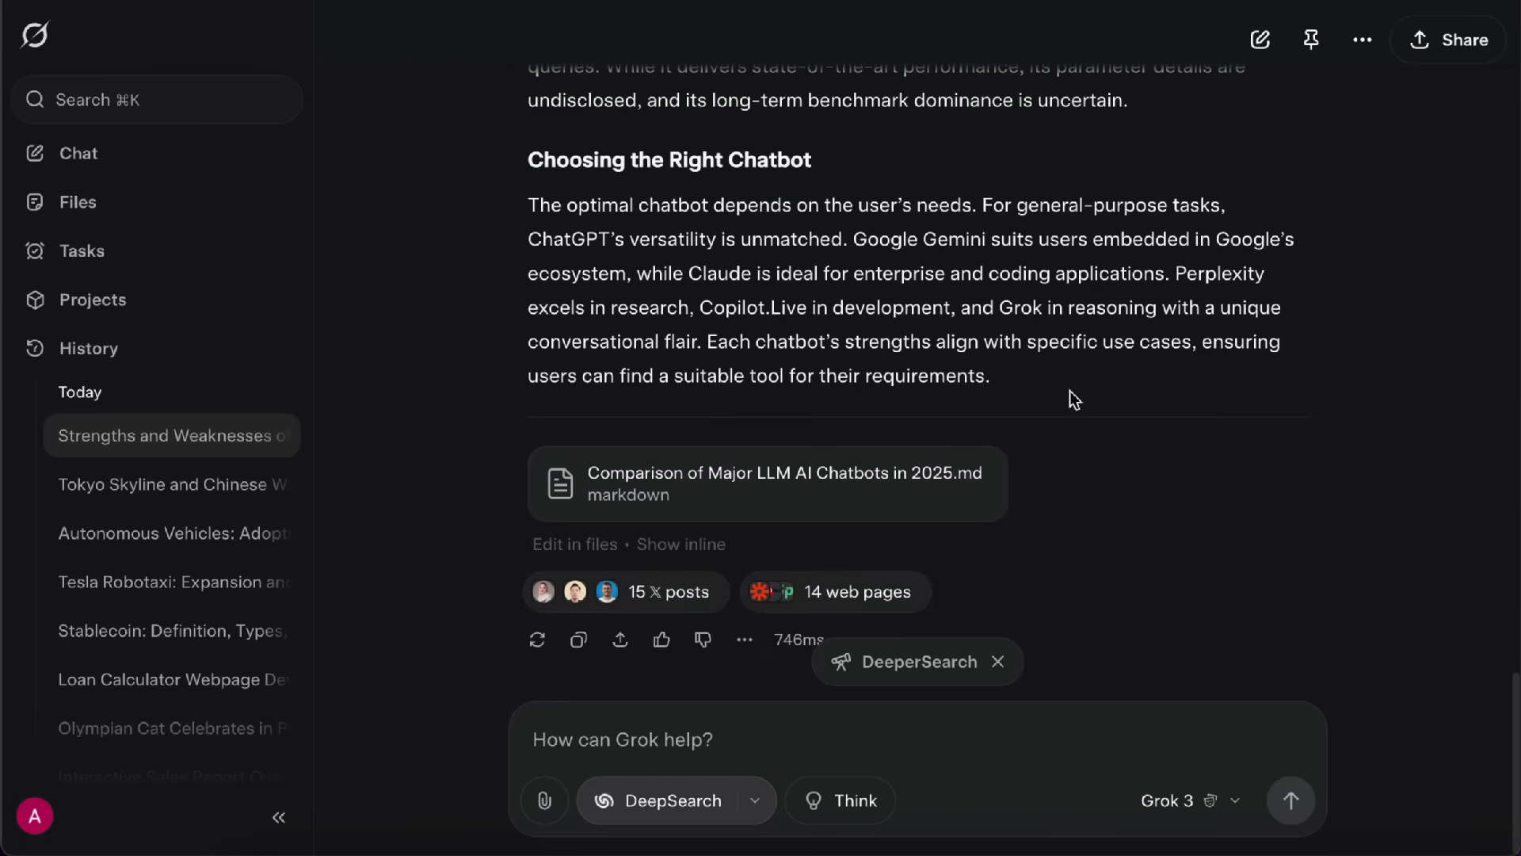
{"action": "left_click", "coordinate": [673, 596]}
{"action": "scroll", "coordinate": [1098, 555], "scroll_direction": "down", "scroll_amount": 5}
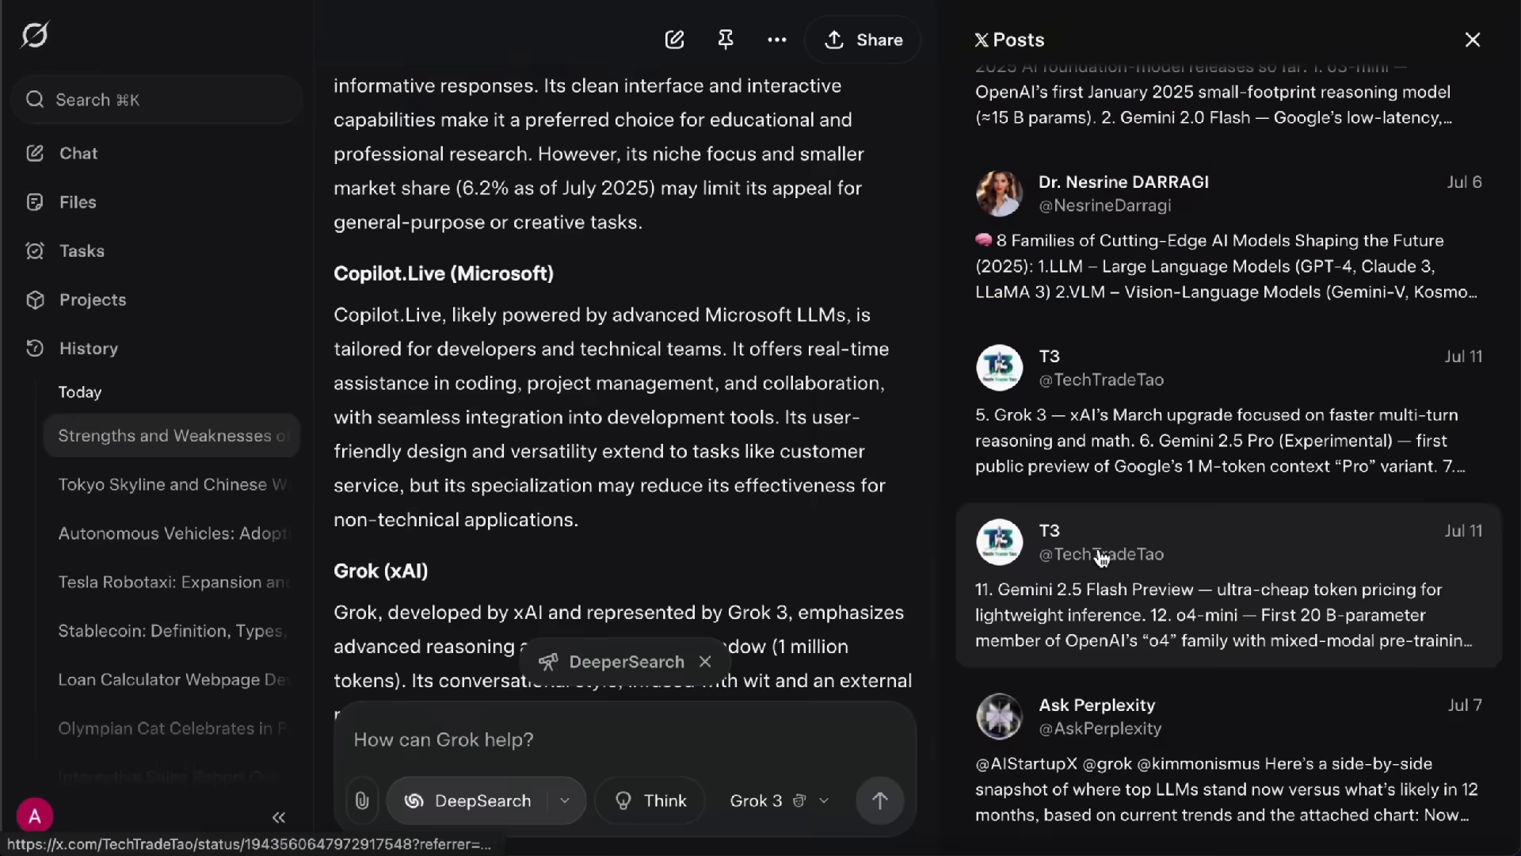
{"action": "key", "text": "Escape"}
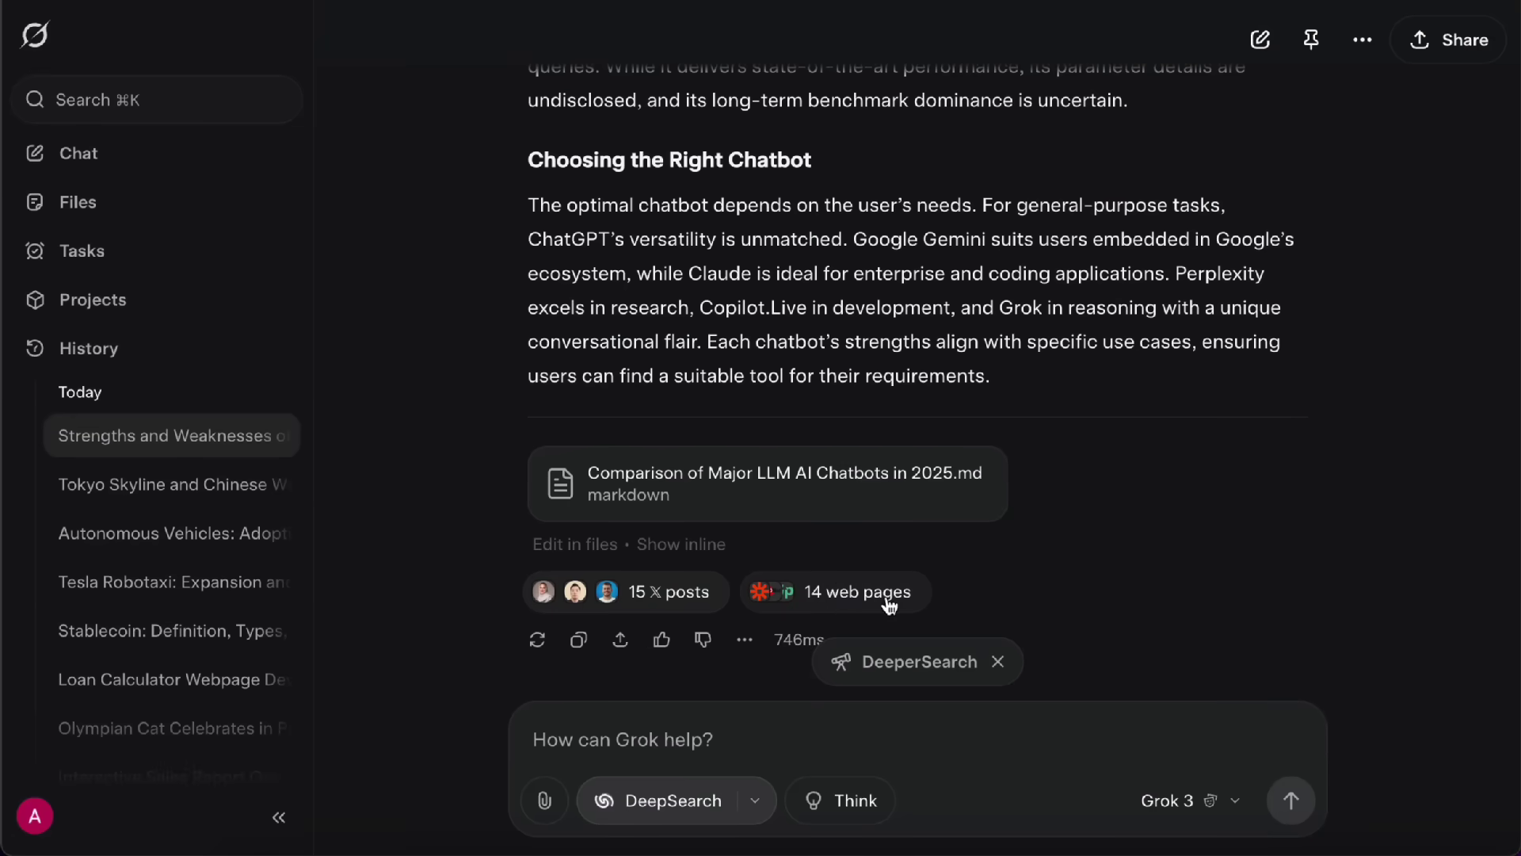
{"action": "left_click", "coordinate": [935, 684]}
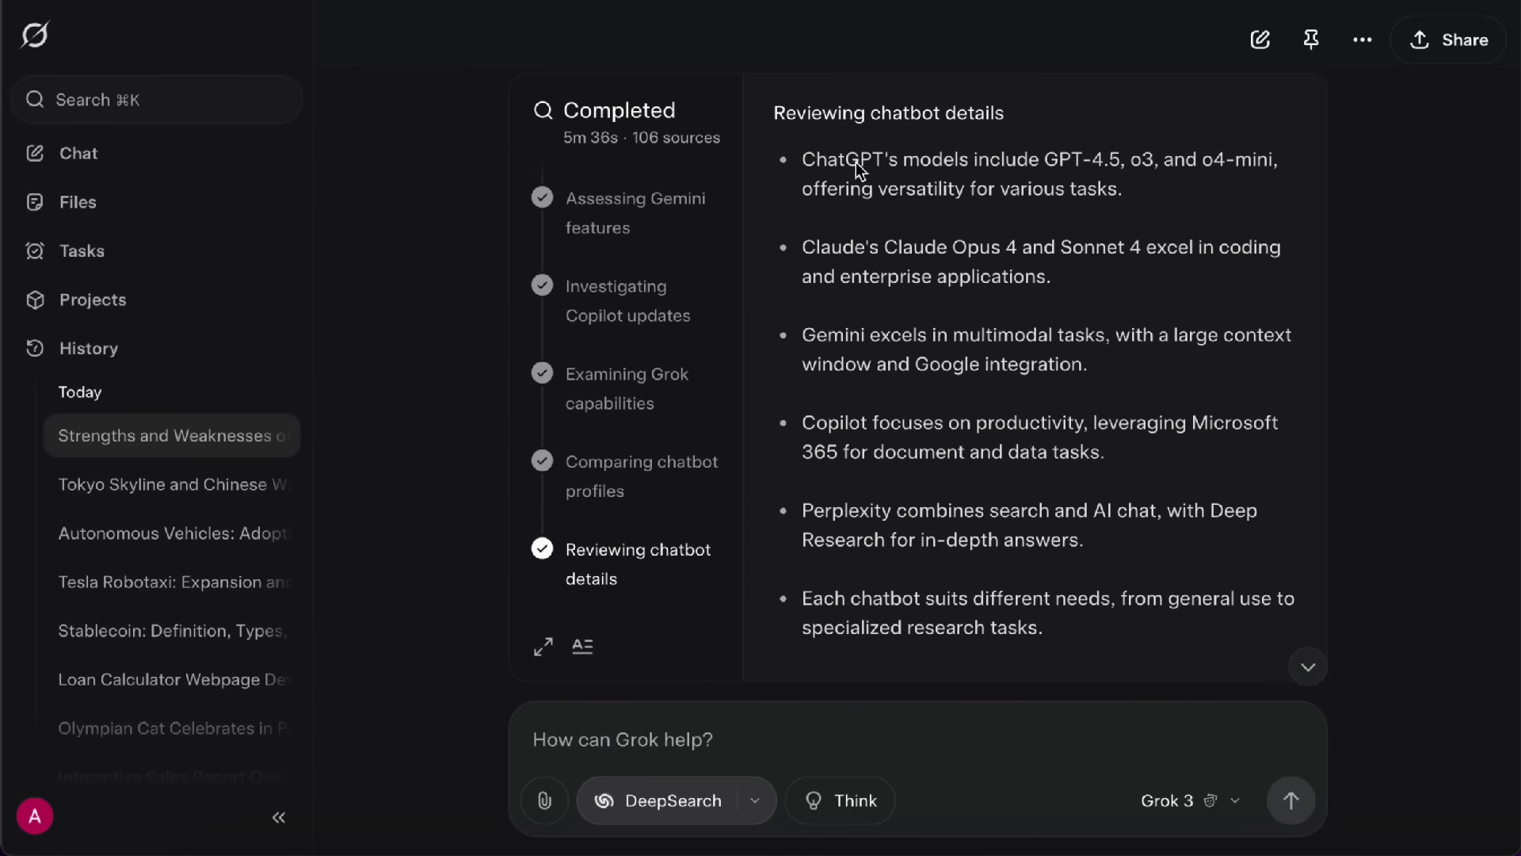
- Scroll through the DeeperSearch answer citing 50 X posts and 56 web pages
{"action": "scroll", "coordinate": [702, 481], "scroll_direction": "down", "scroll_amount": 20}
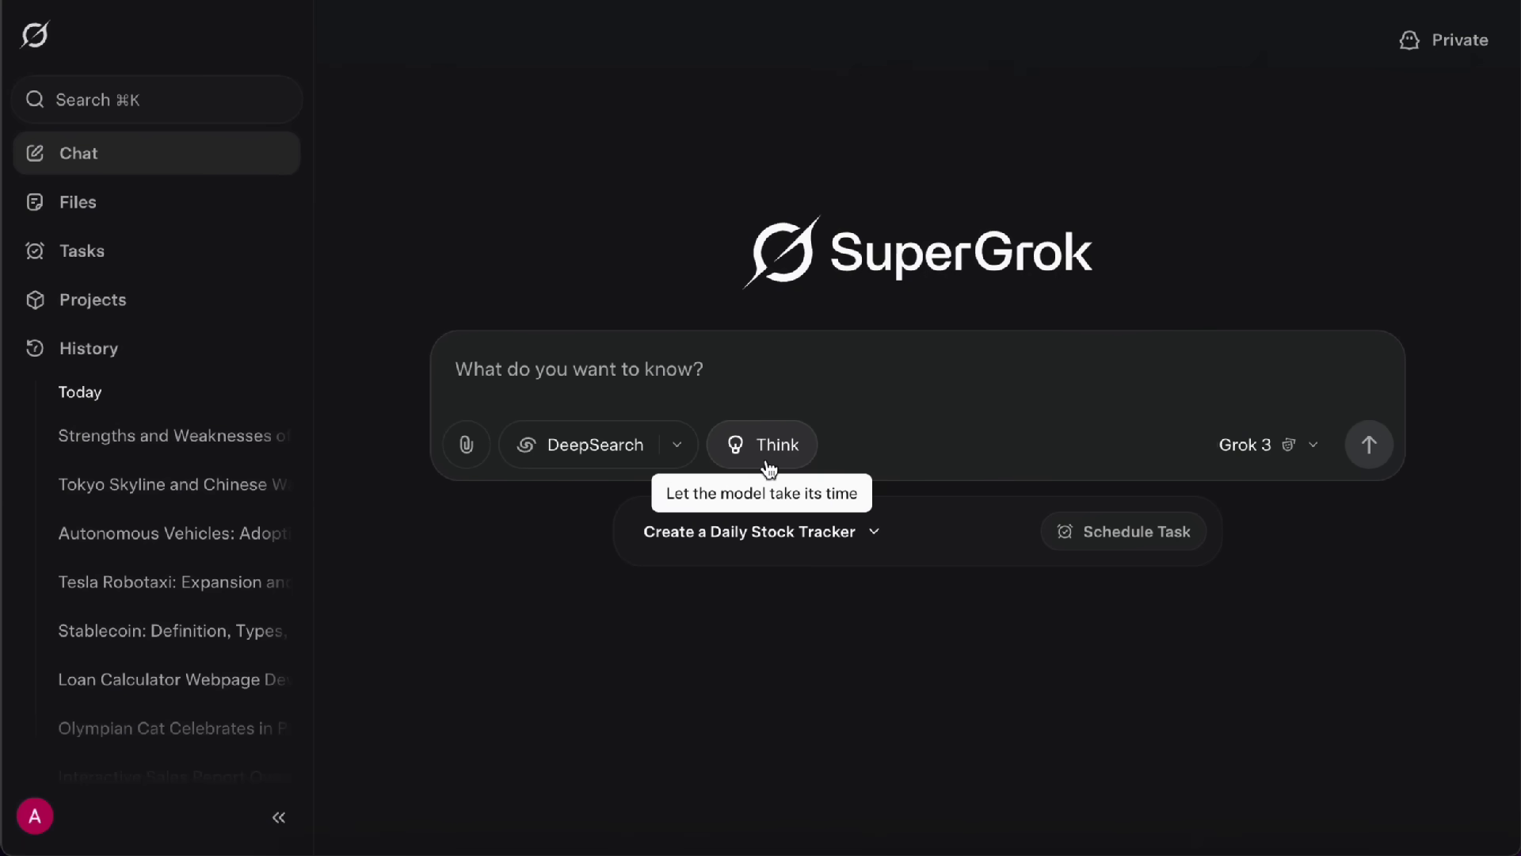
- Paste the retirement savings question, turn on Think, and send it
{"action": "left_click", "coordinate": [721, 374]}
{"action": "type", "text": "I plan to retire at age 50 and expect to live until age 85. I want to have $4,000 per month for living expenses in today’s dollars. I expect inflation to be 3% per year and my investment return after retirement to be 12% per year. How much money do I need to have saved by age 50 to meet this goal? Please show the detailed calculation, including how you adjust for inflation and calculate the present value of the growing annuity."}
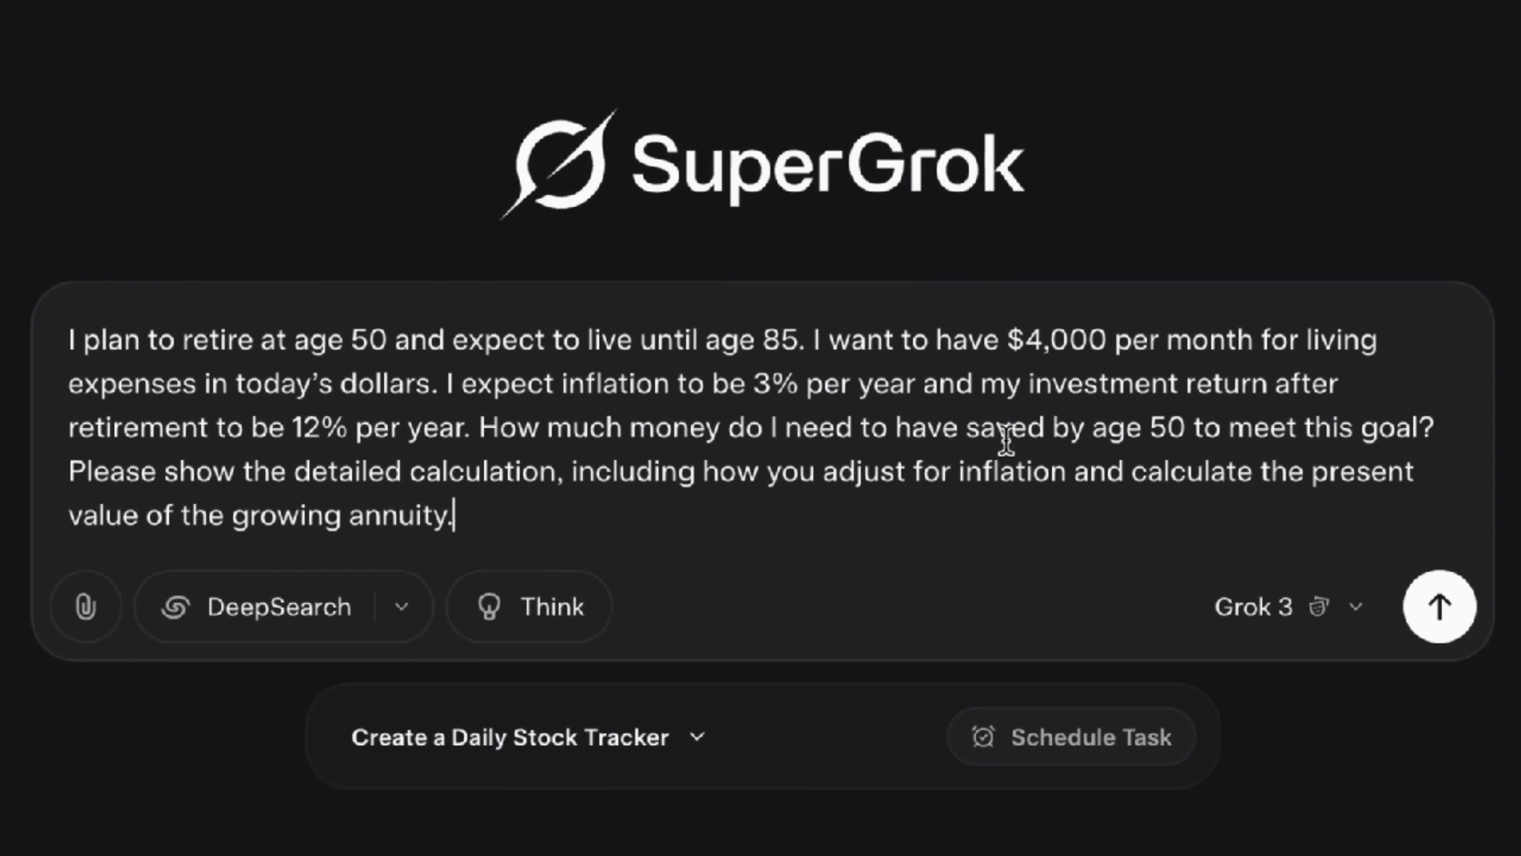
{"action": "left_click", "coordinate": [563, 619]}
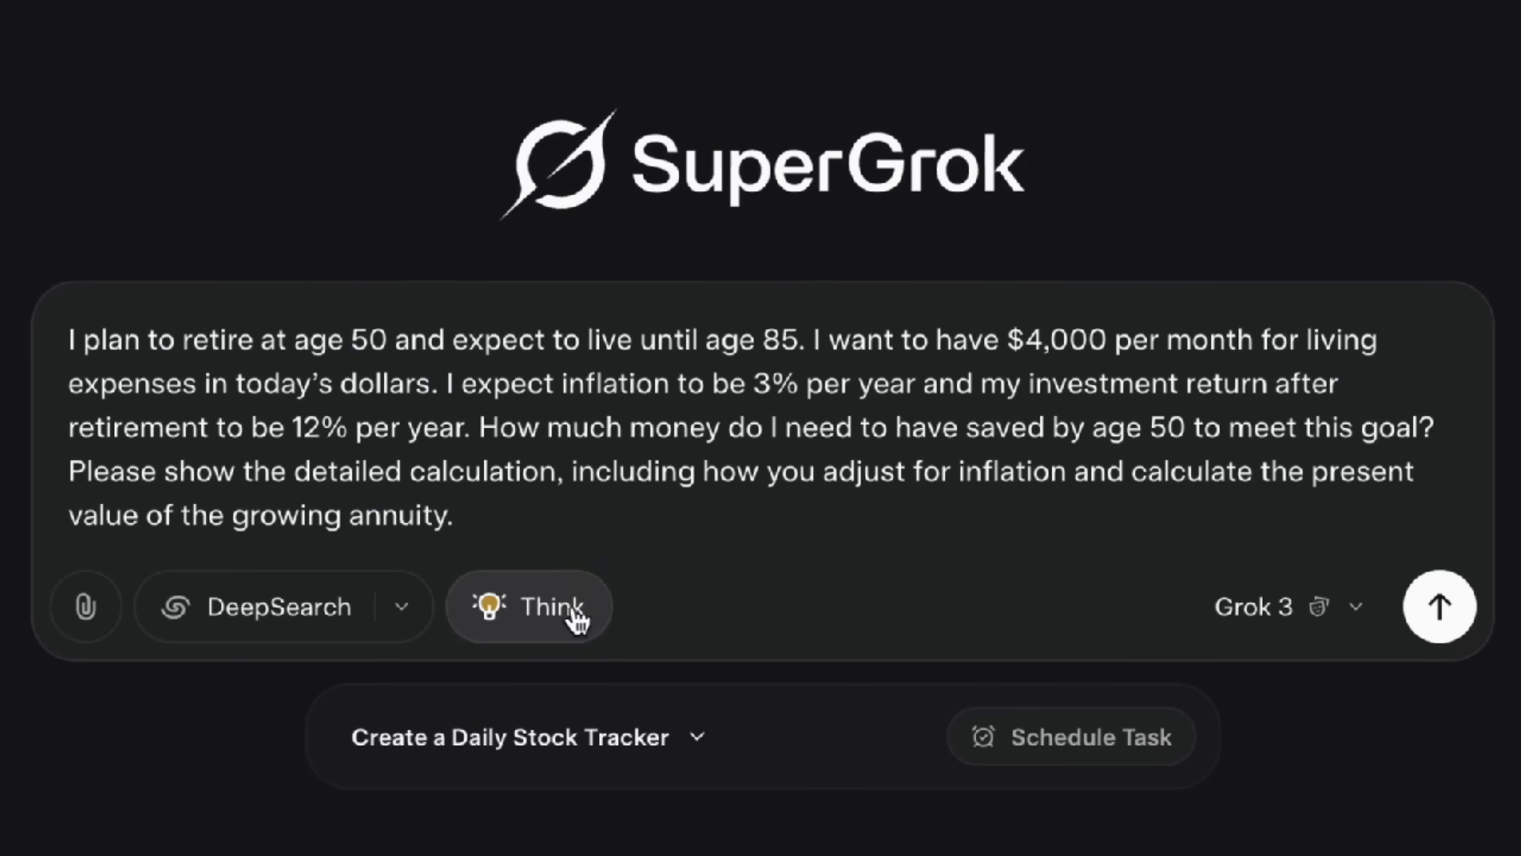
{"action": "left_click", "coordinate": [1429, 616]}
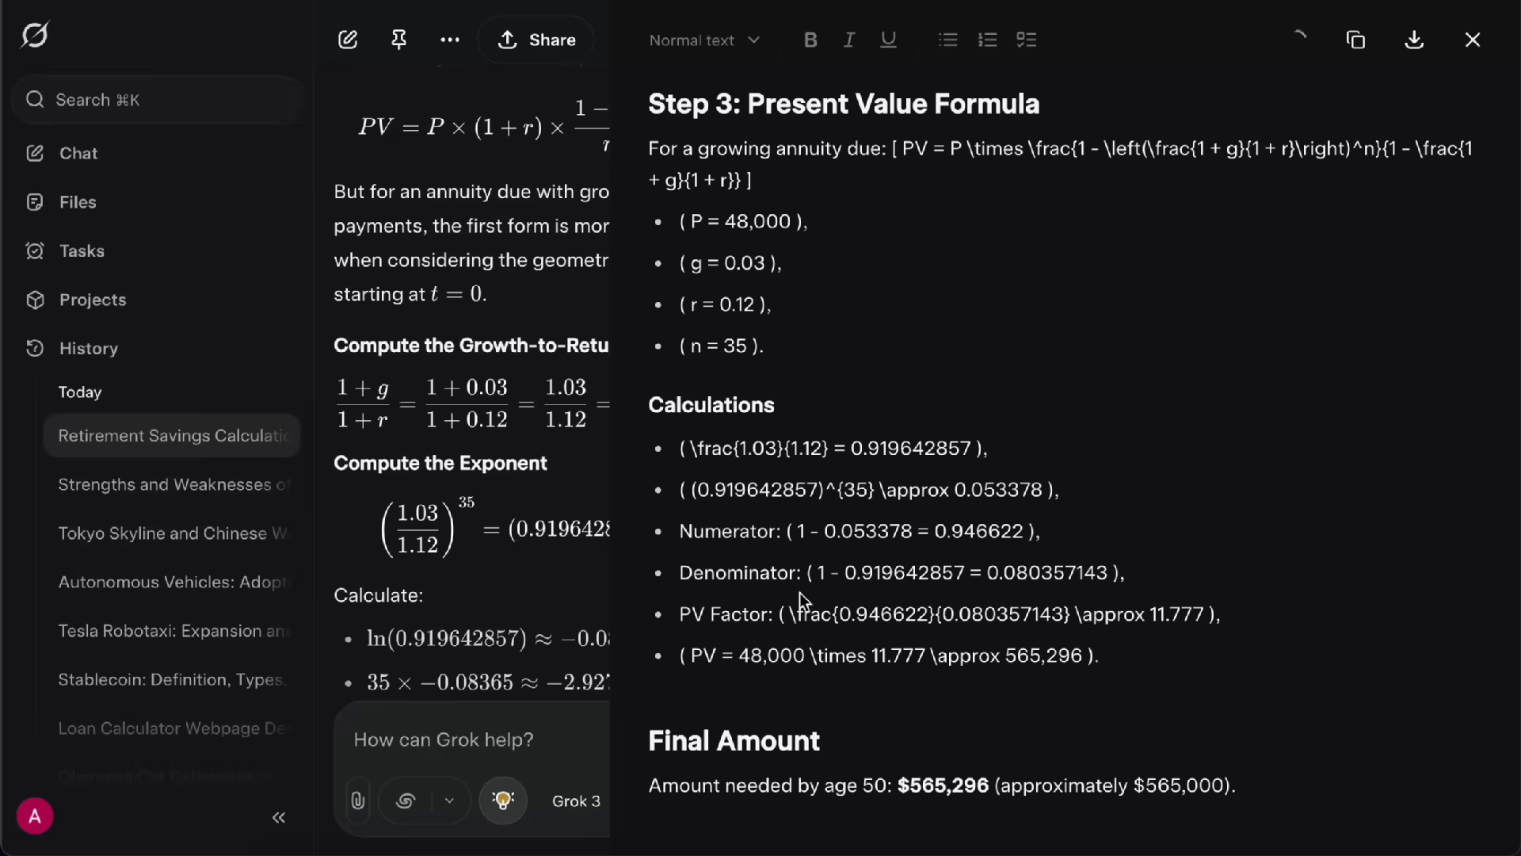
- In a new chat, attach Sales_Data.csv and preview its contents
{"action": "left_click", "coordinate": [127, 164]}
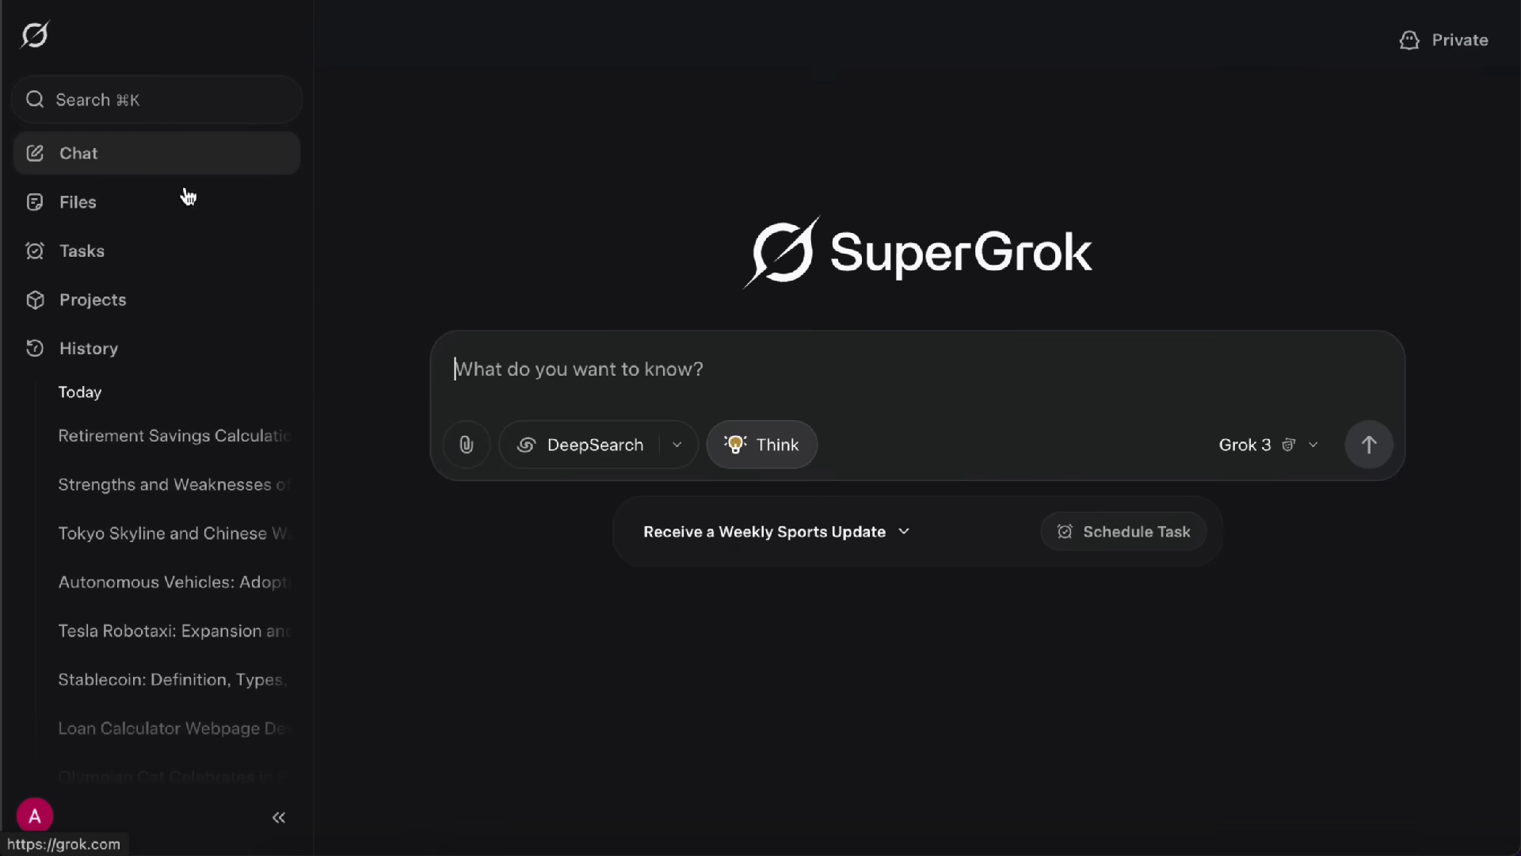
{"action": "left_click", "coordinate": [466, 444]}
{"action": "left_click", "coordinate": [532, 523]}
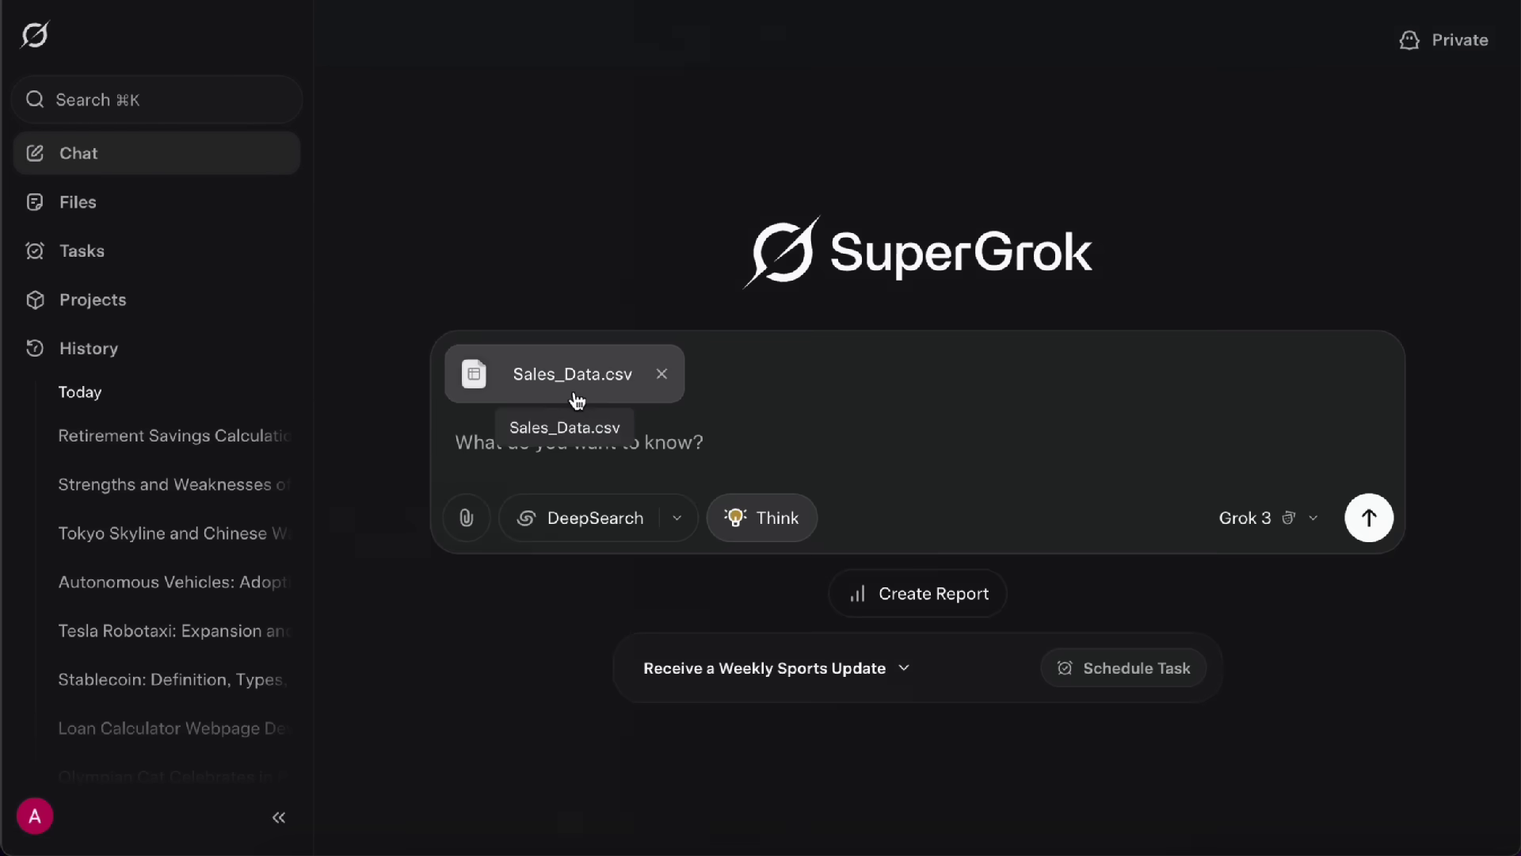
{"action": "left_click", "coordinate": [578, 401]}
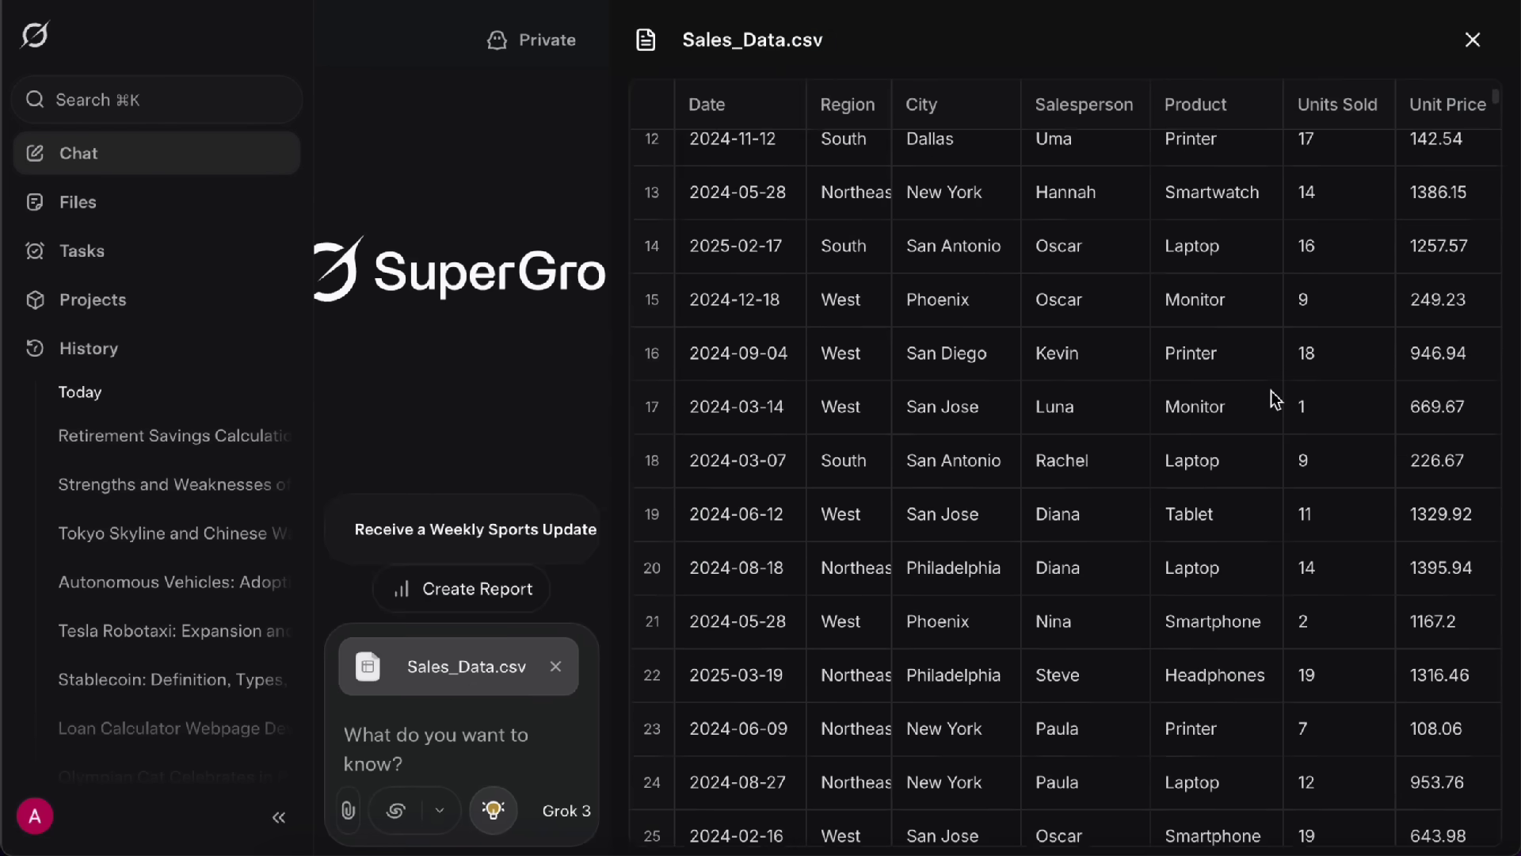
{"action": "scroll", "coordinate": [1273, 397], "scroll_direction": "down", "scroll_amount": 20}
{"action": "left_click", "coordinate": [1473, 40]}
- Paste and send the sales analysis request, then scroll through the report preview
{"action": "left_click", "coordinate": [584, 444]}
{"action": "type", "text": "Please analyze this sales data, create clear charts, extract useful insights, and provide actionable recommendations for improvement."}
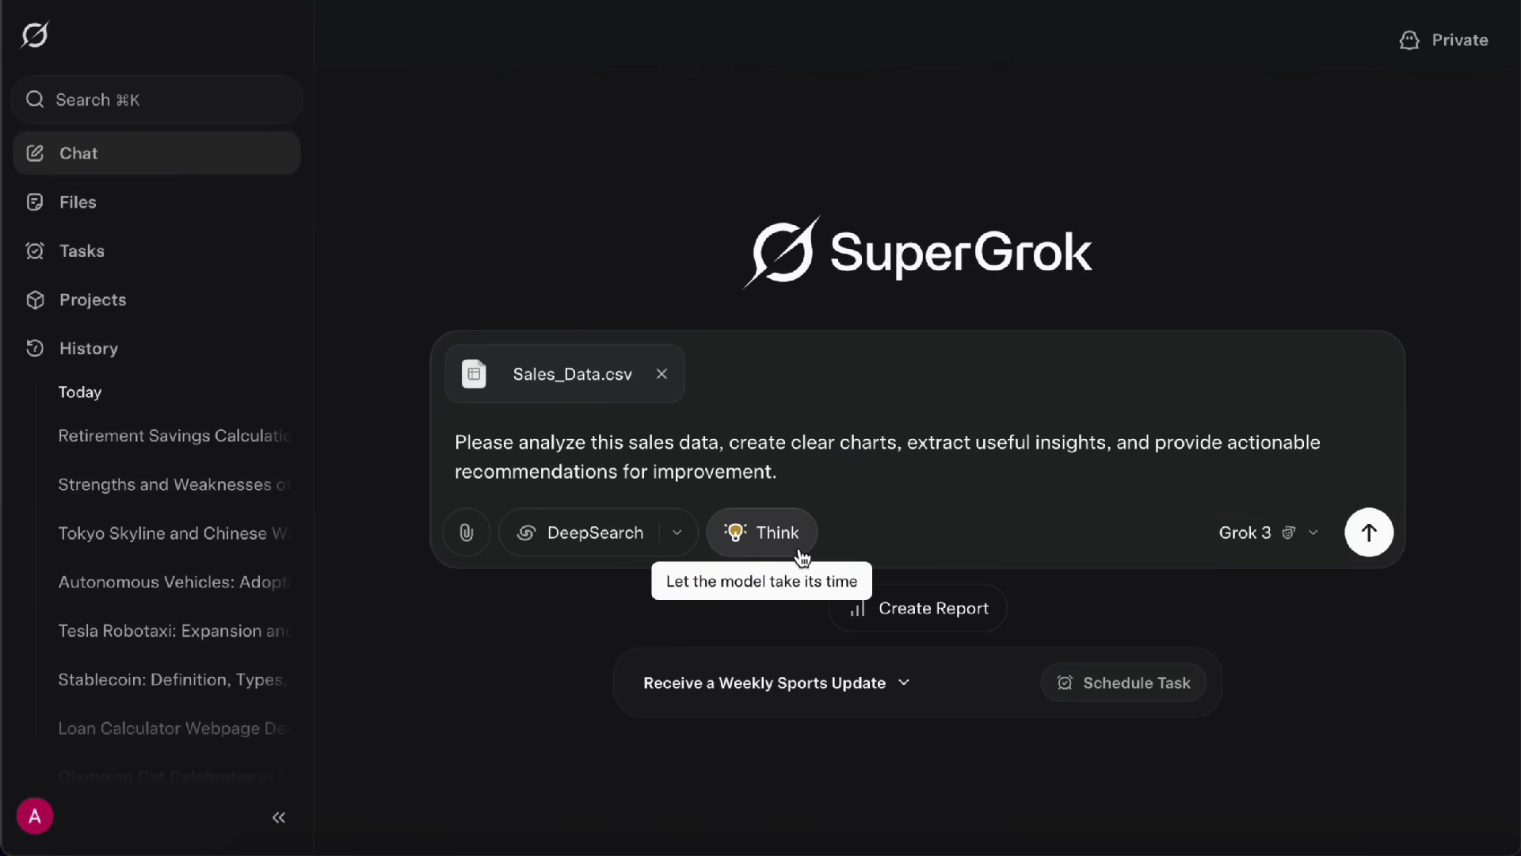
{"action": "left_click", "coordinate": [1371, 546]}
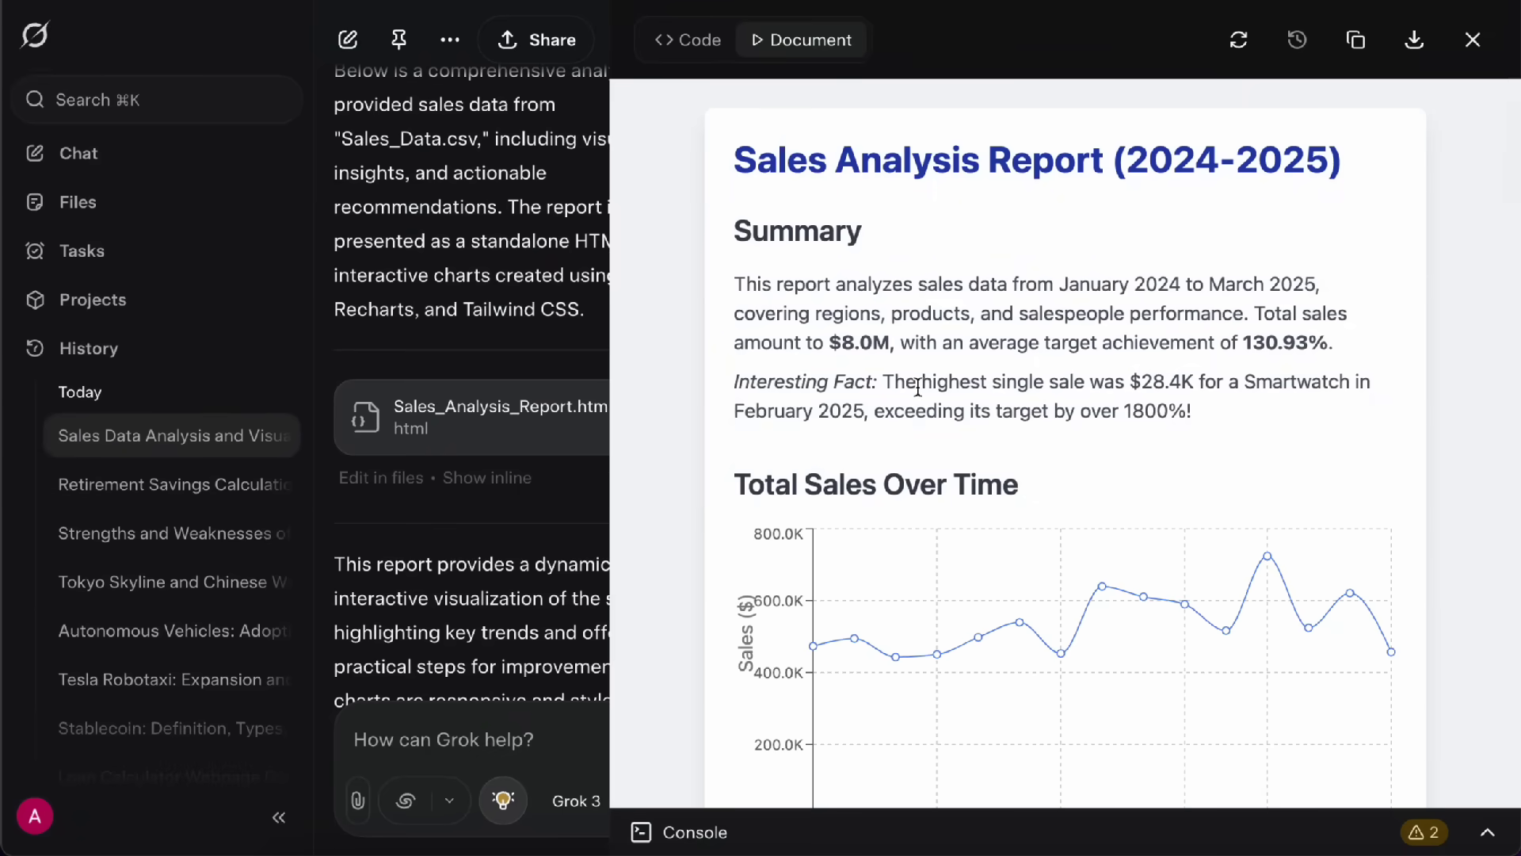
{"action": "scroll", "coordinate": [696, 582], "scroll_direction": "down", "scroll_amount": 20}
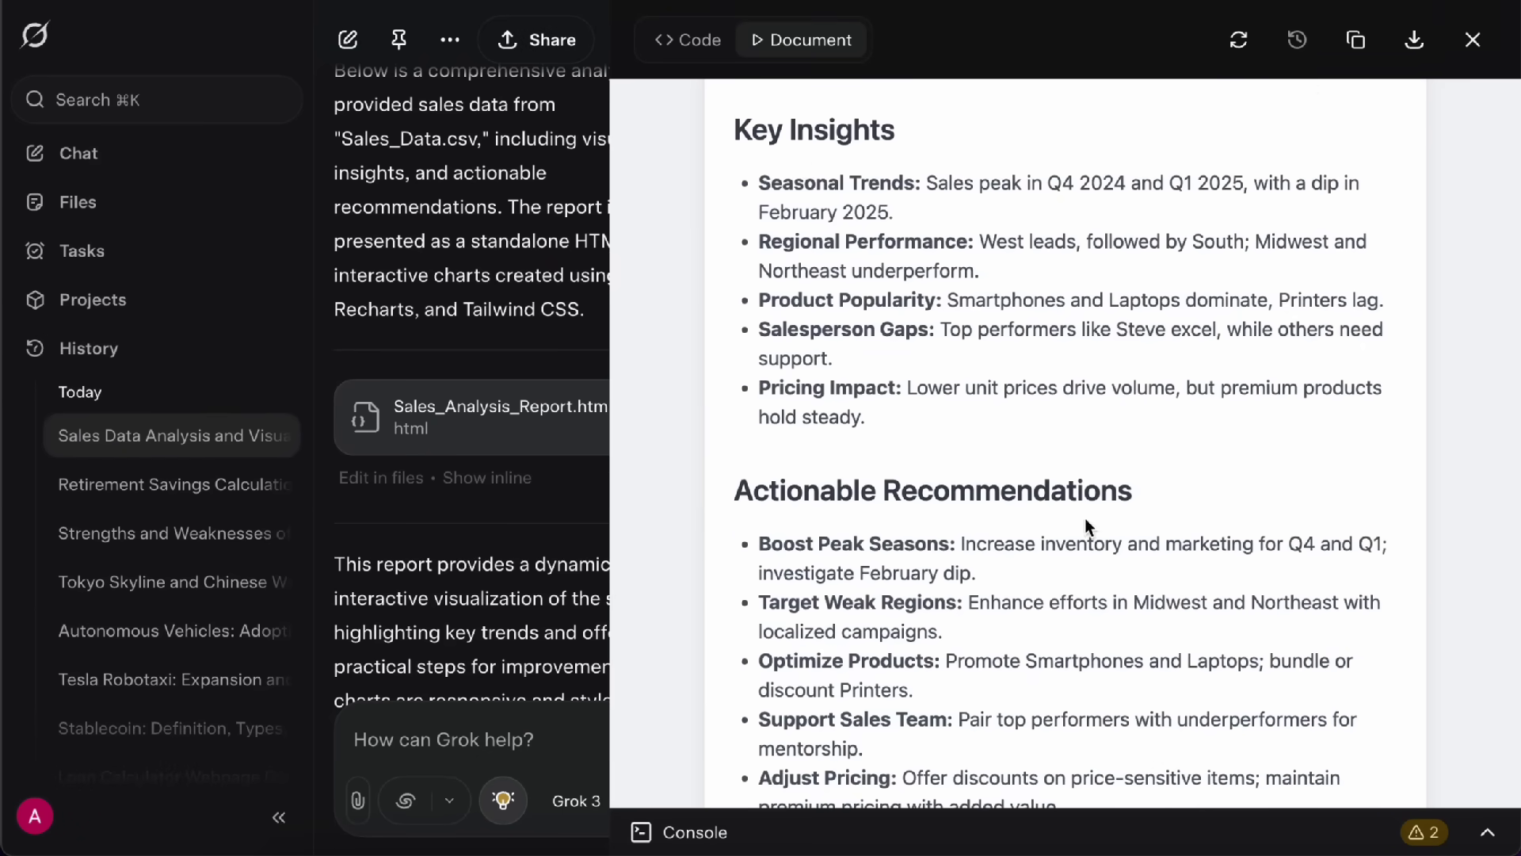
{"action": "scroll", "coordinate": [1085, 519], "scroll_direction": "down", "scroll_amount": 3}
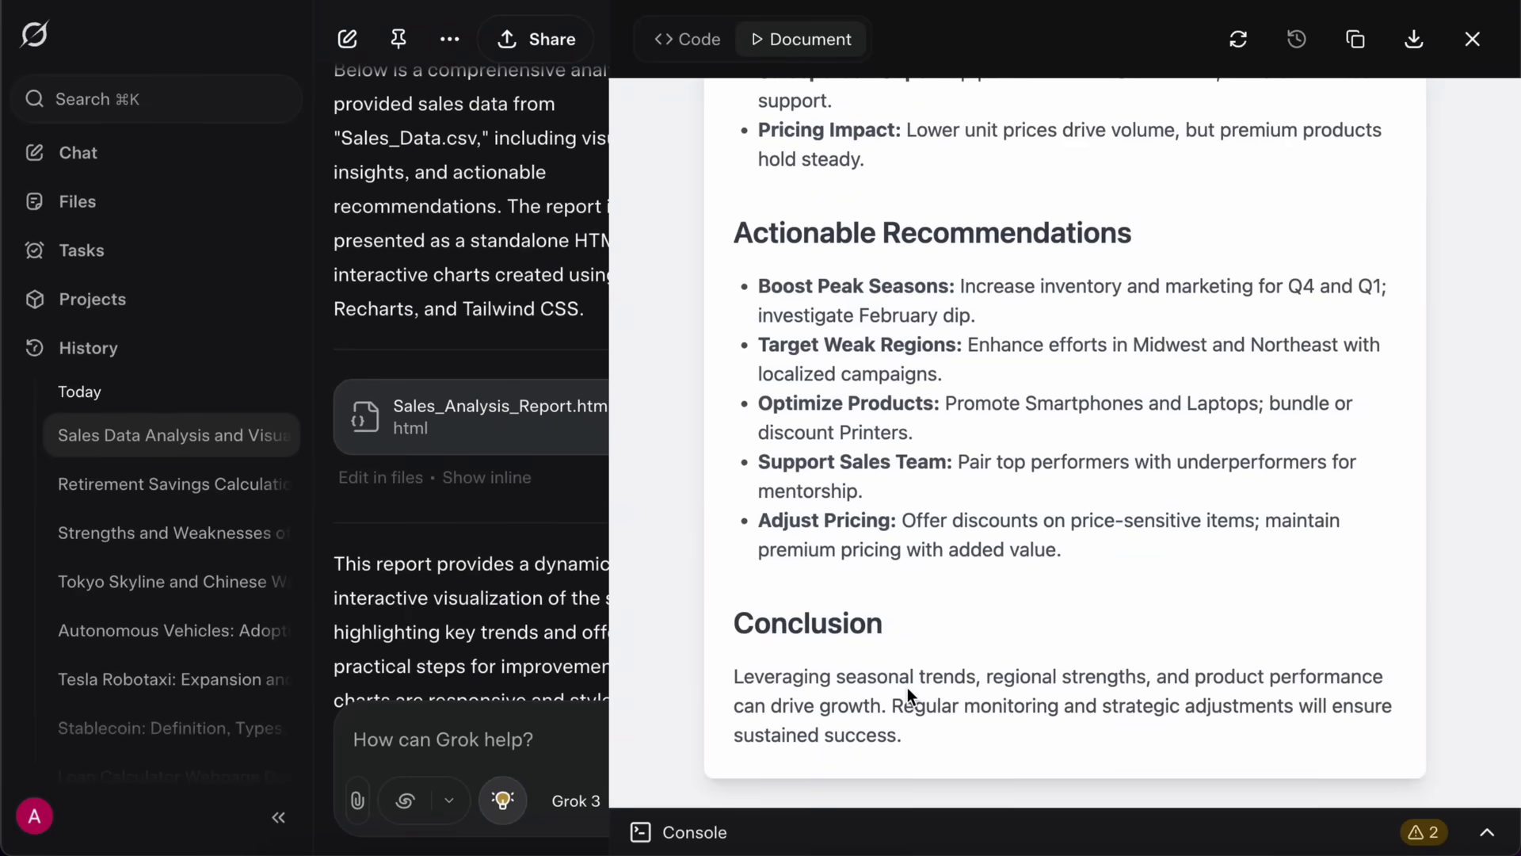
{"action": "left_click", "coordinate": [1238, 39]}
- Create the suggested Daily Tech Digest task at 06:20 PM with Email + App notifications
{"action": "left_click", "coordinate": [1473, 39]}
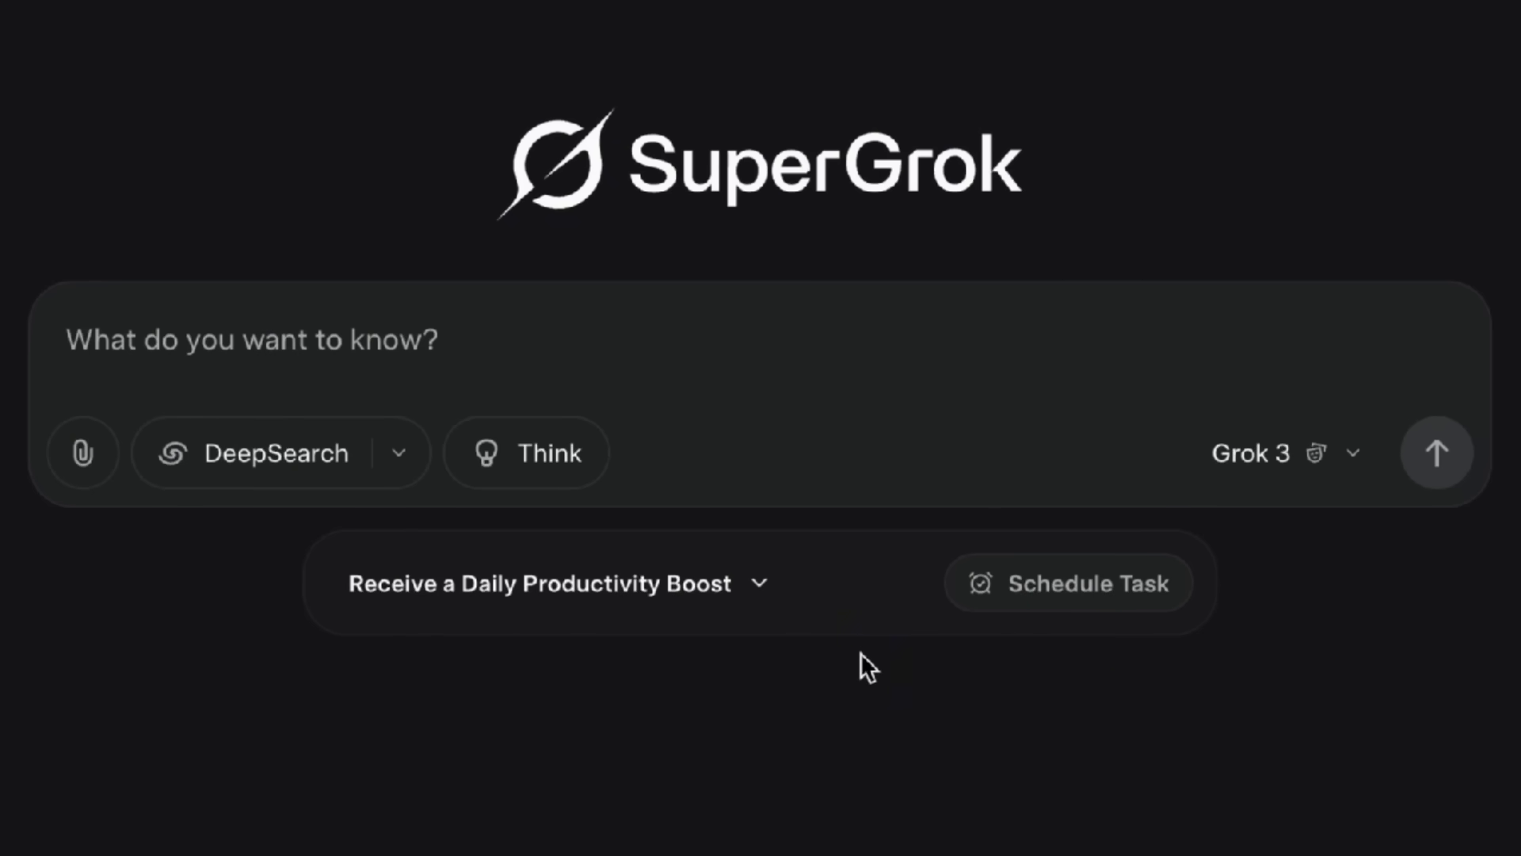
{"action": "left_click", "coordinate": [758, 587]}
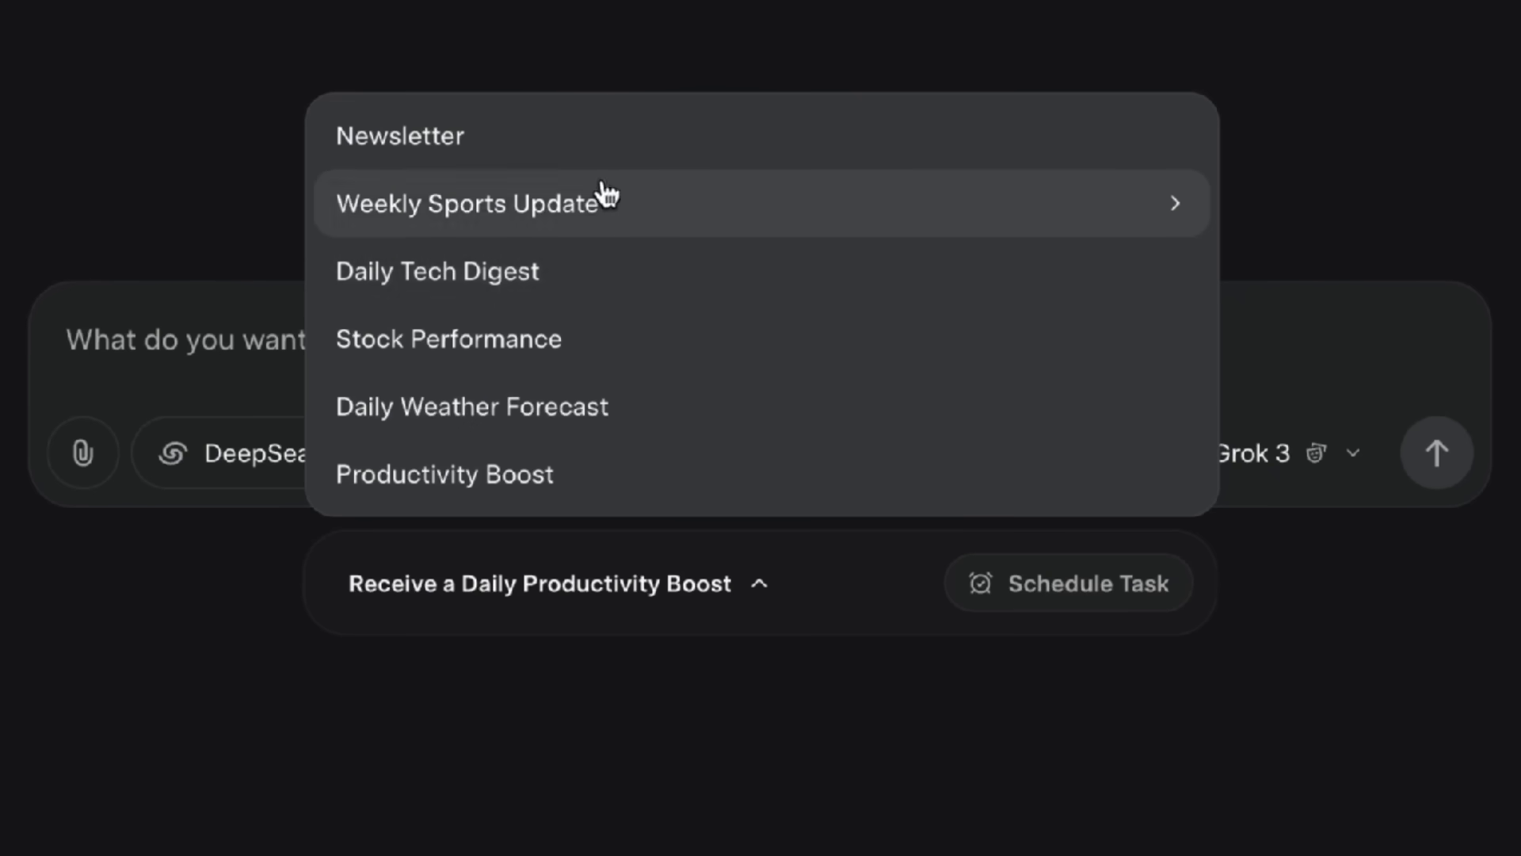
{"action": "left_click", "coordinate": [617, 283]}
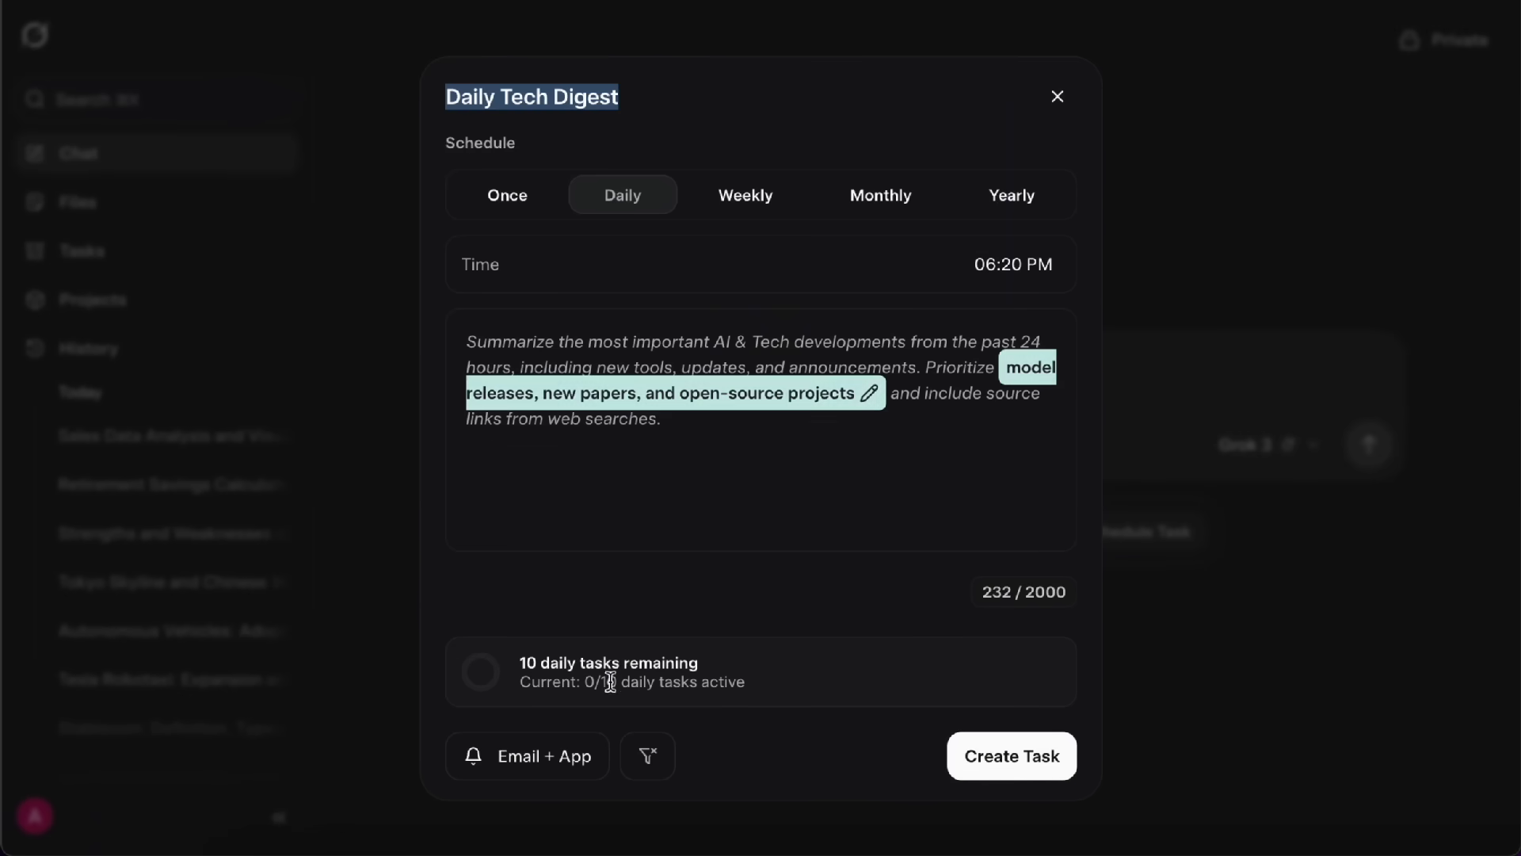
{"action": "left_click", "coordinate": [572, 761]}
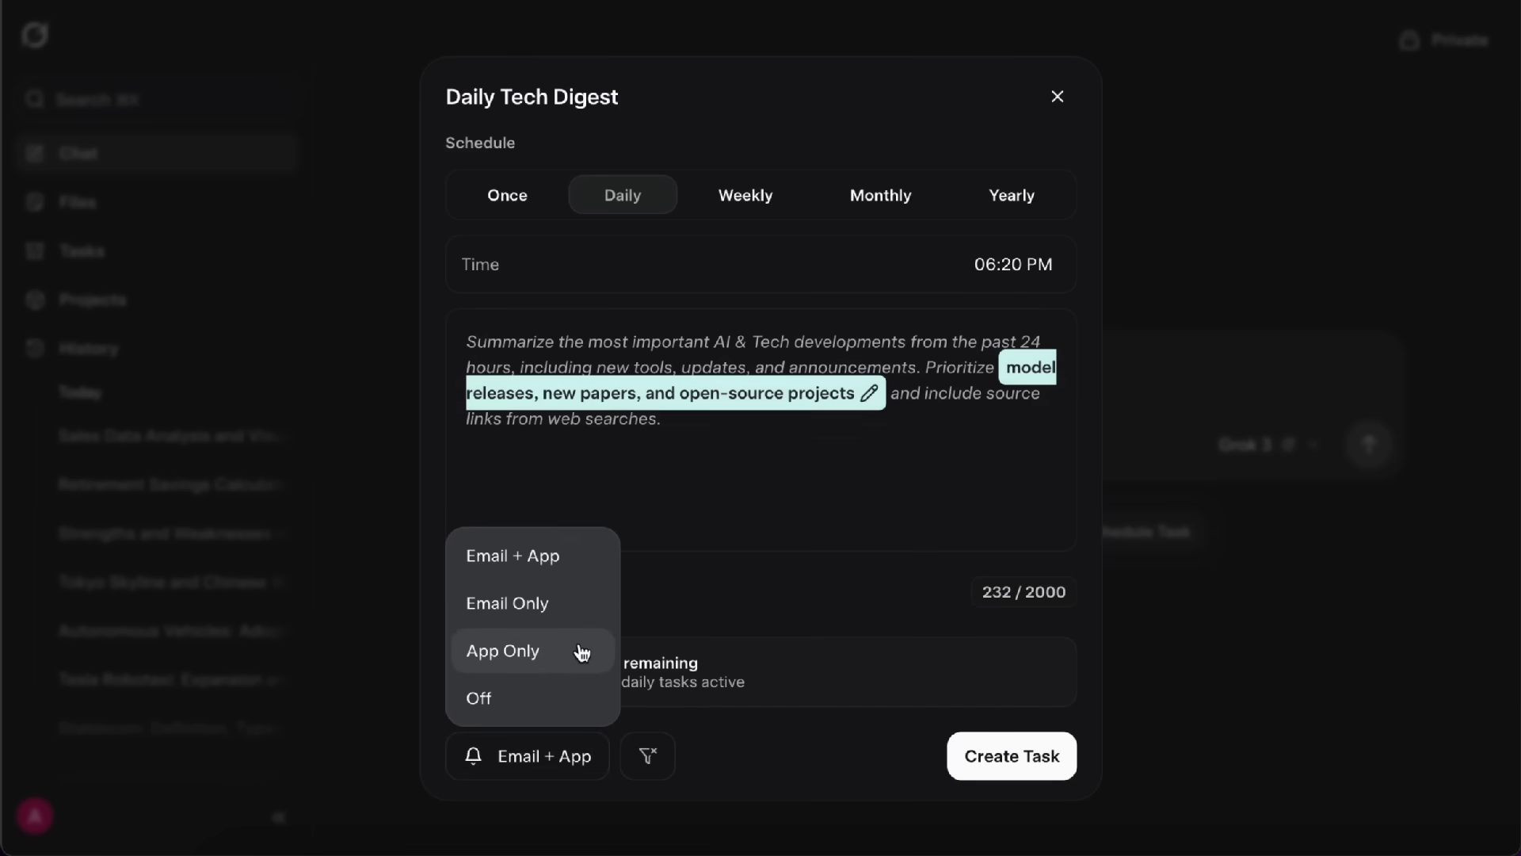
{"action": "left_click", "coordinate": [753, 735]}
{"action": "left_click", "coordinate": [980, 759]}
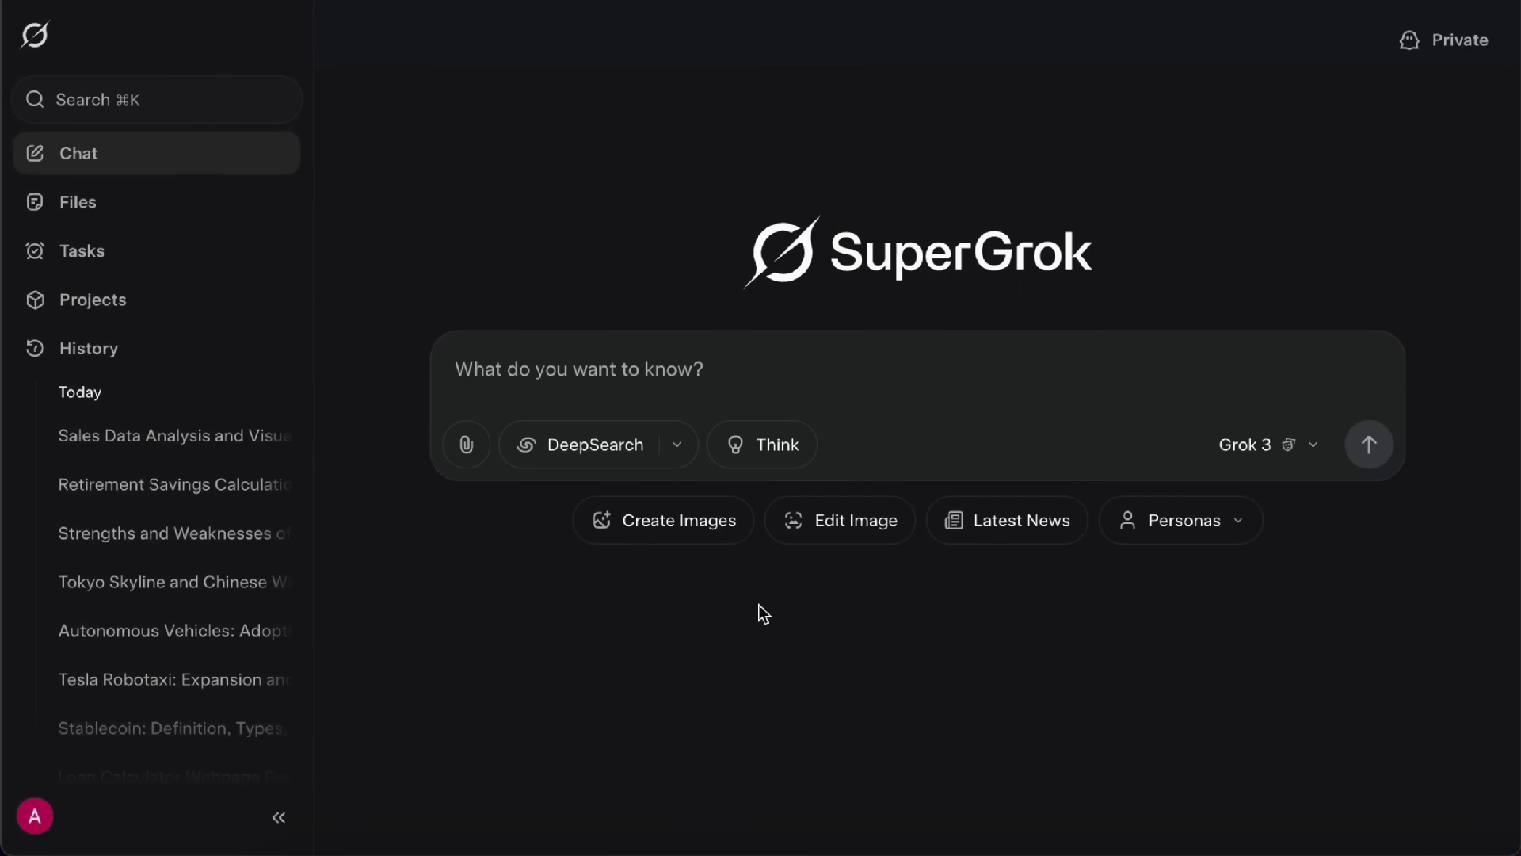
- Attach the burger photo, request New Arrival burger ad images, and view the first result
{"action": "left_click", "coordinate": [468, 462]}
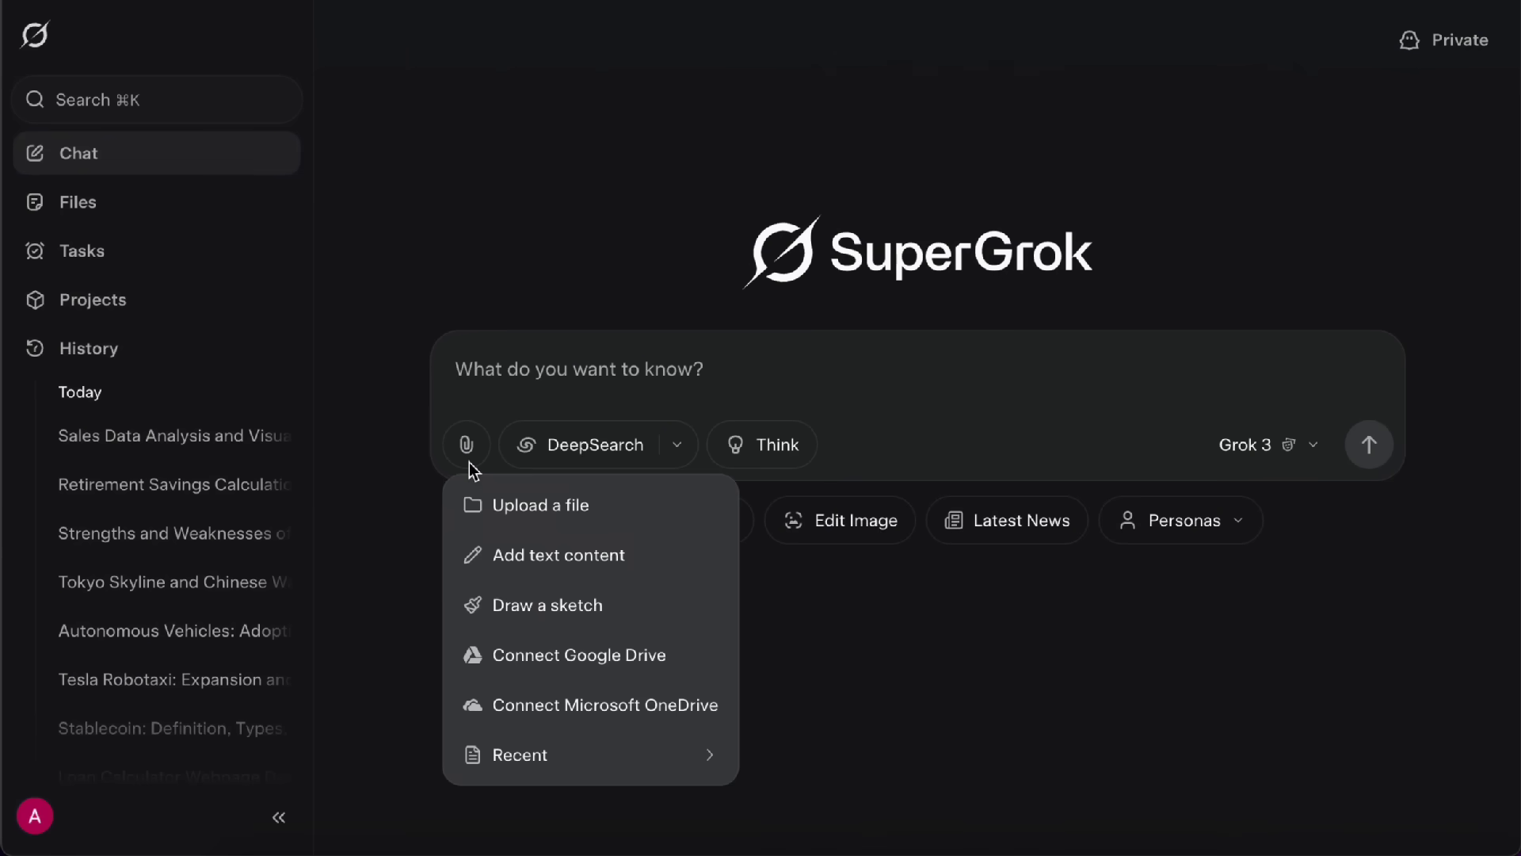
{"action": "left_click", "coordinate": [485, 504]}
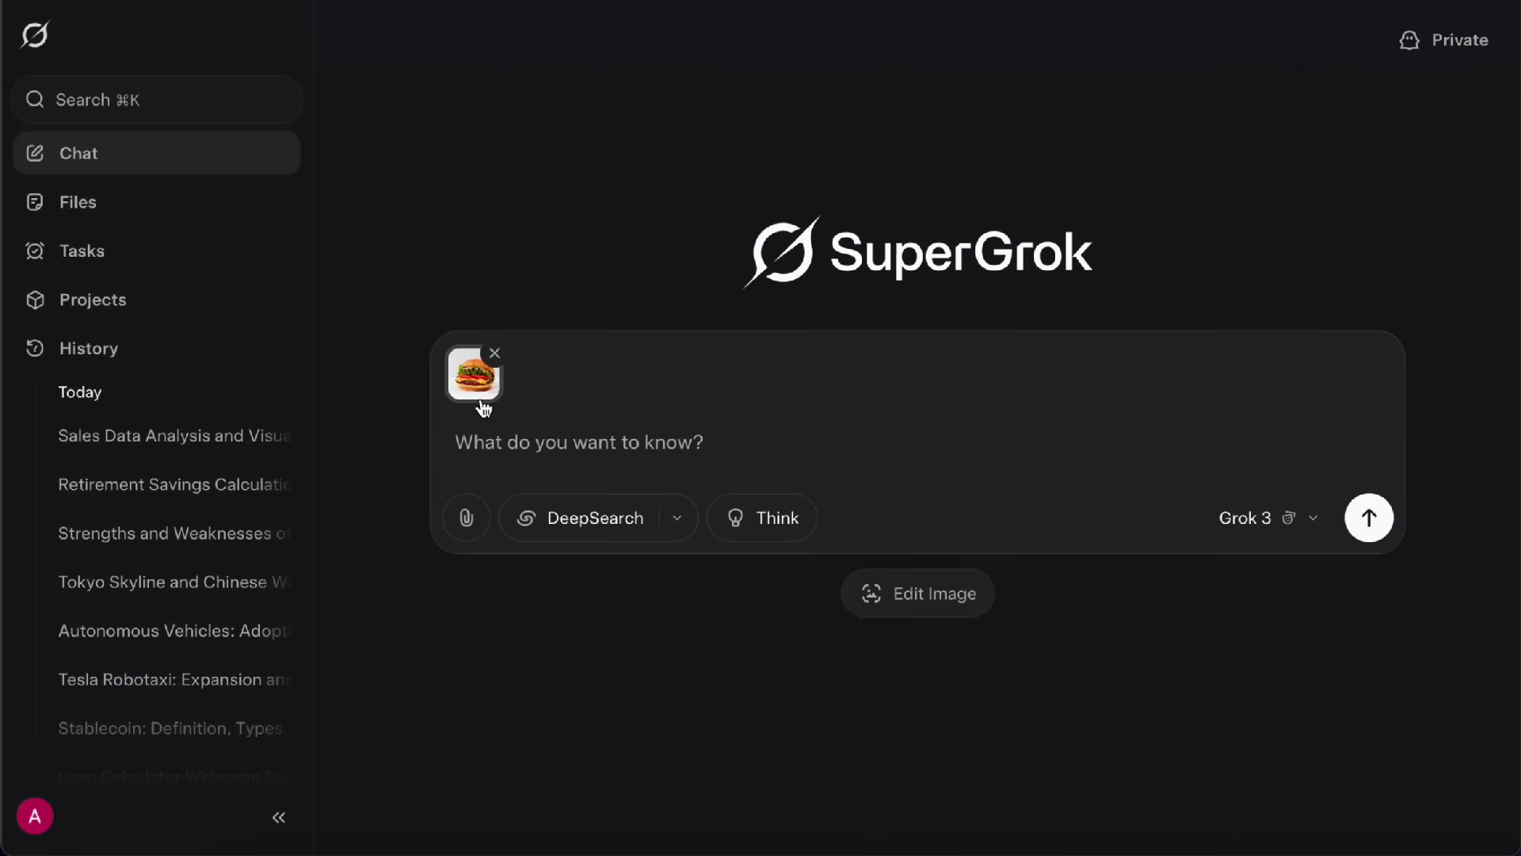
{"action": "left_click", "coordinate": [482, 392]}
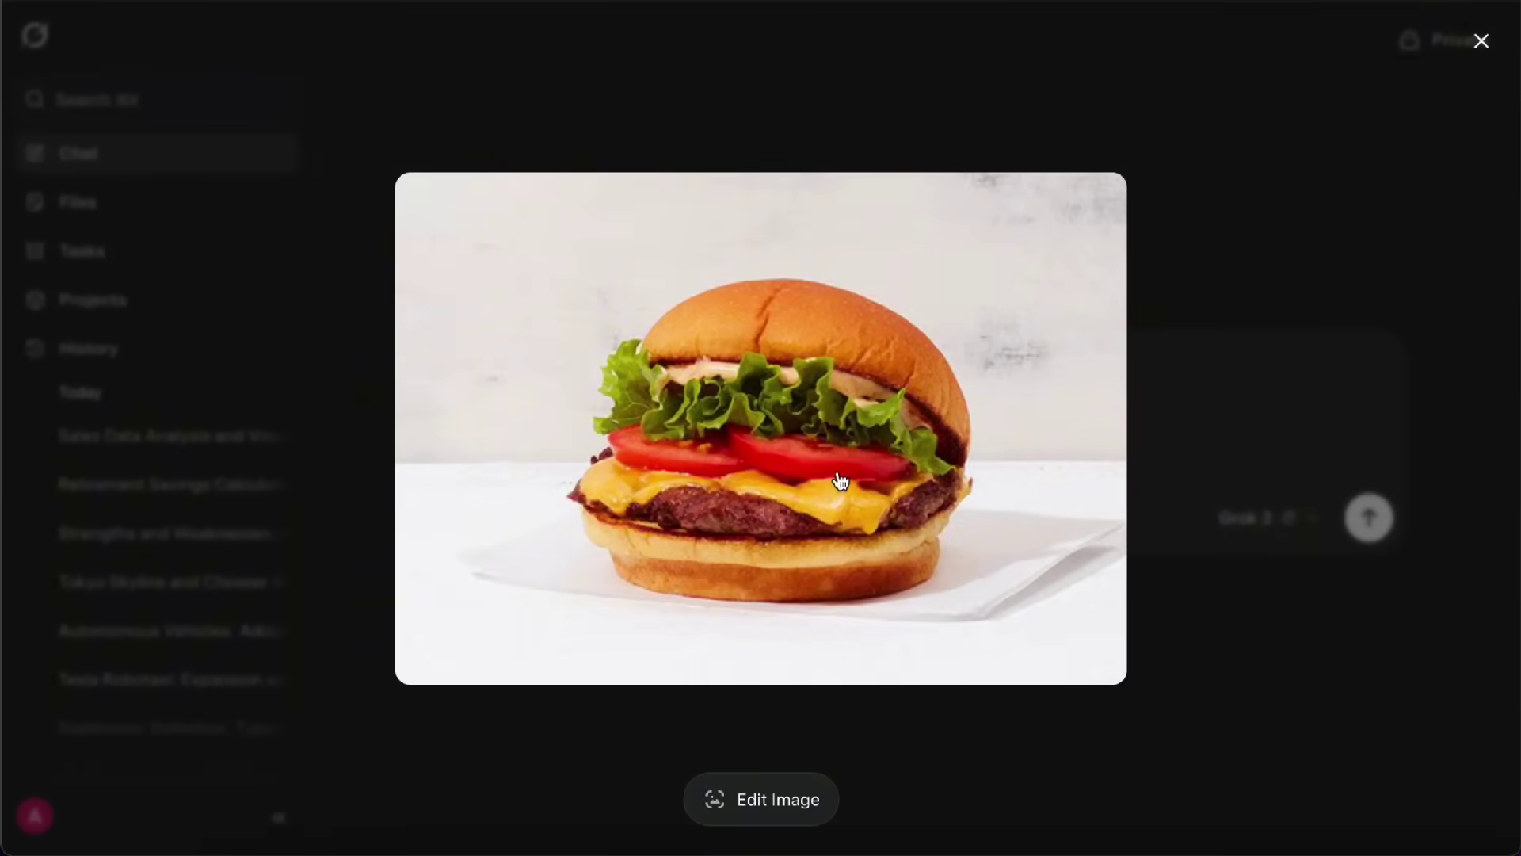
{"action": "left_click", "coordinate": [1252, 658]}
{"action": "type", "text": "Draw this delicious gourmet burger on a wooden table with fresh ingredients around it, bright natural lighting, minimalistic and modern food photography style, with stylish text that says \"New Arrival\", clean background, high-resolution, perfect for social media advertising."}
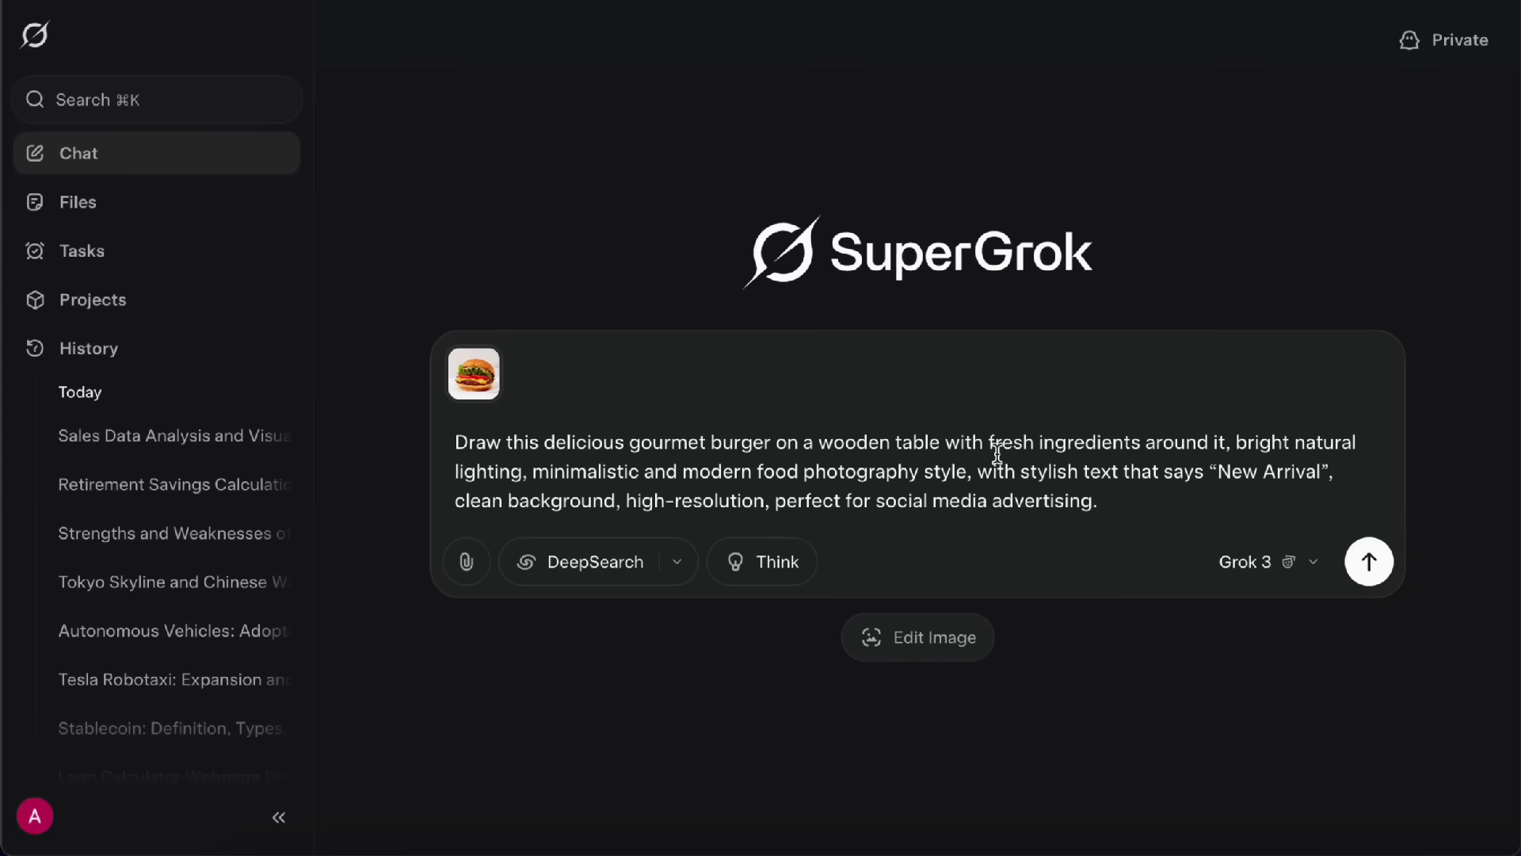
{"action": "left_click", "coordinate": [1368, 564]}
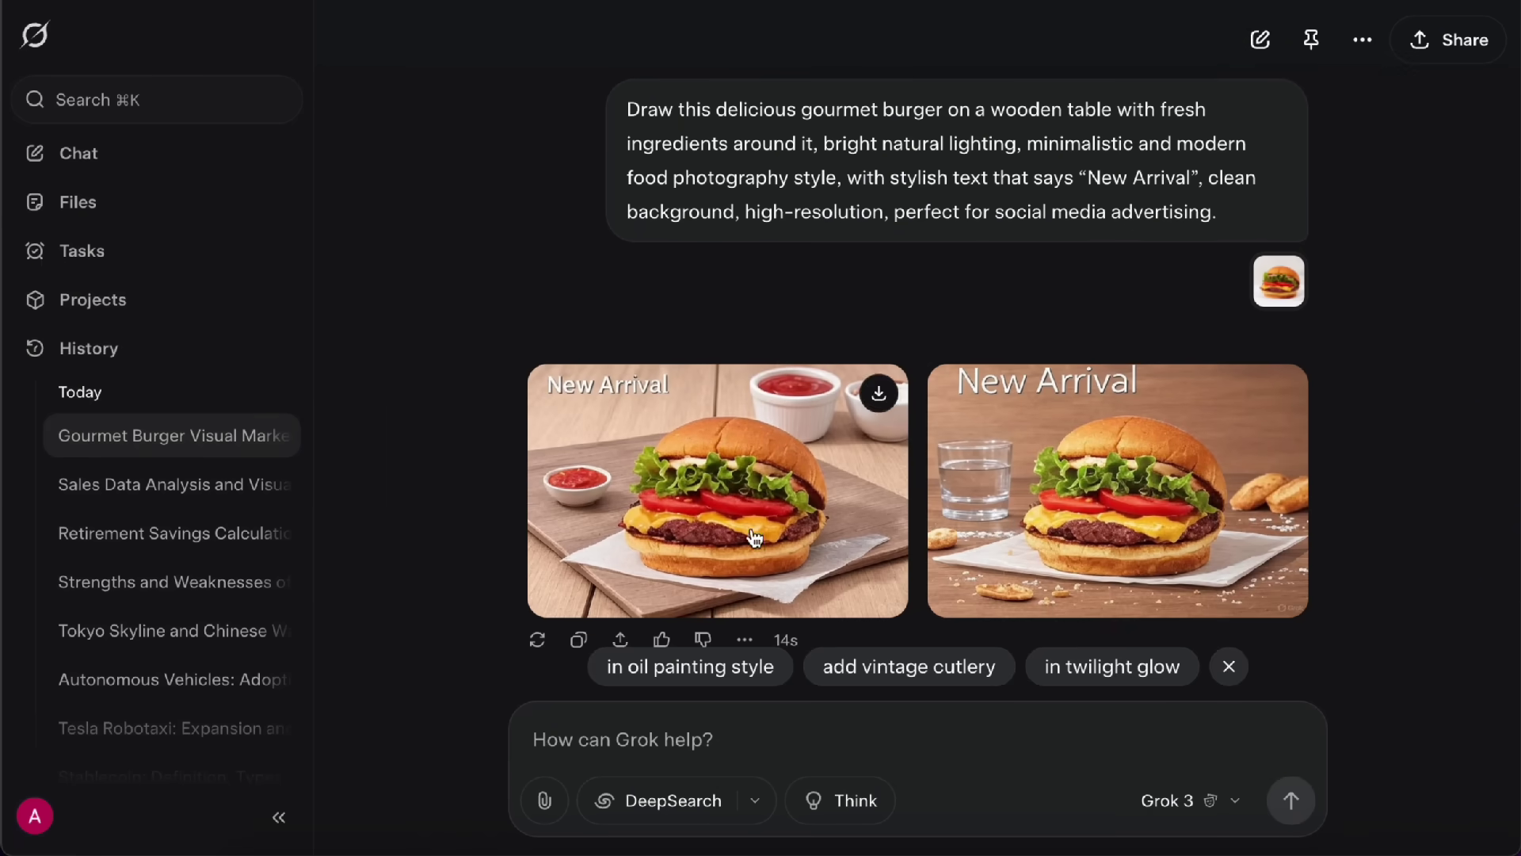
{"action": "left_click", "coordinate": [797, 507]}
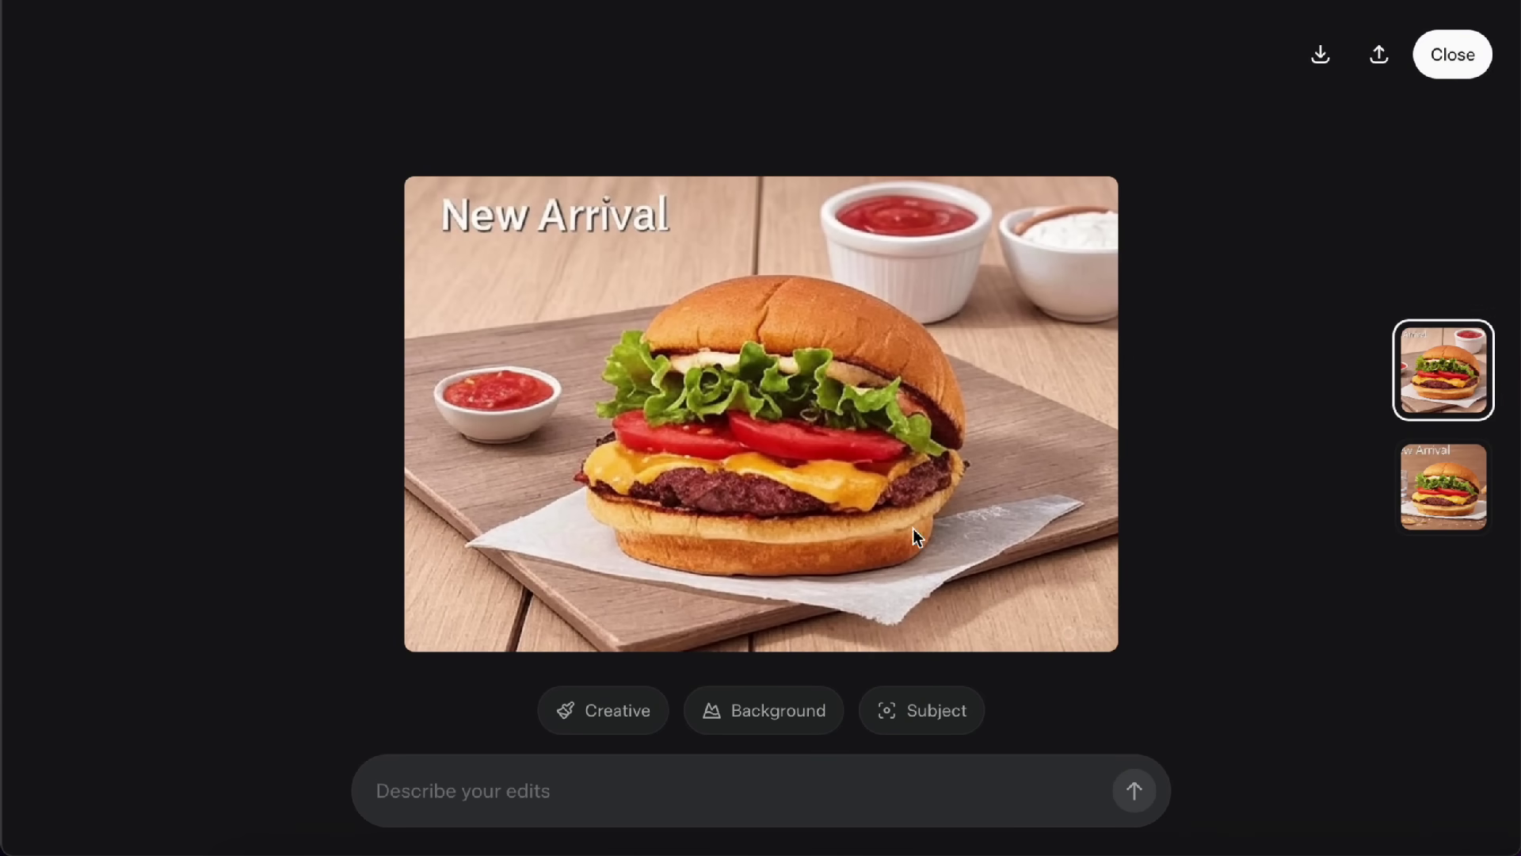
{"action": "left_click", "coordinate": [1432, 60]}
- In a new chat, send the prompt for a medal-winning cat on an Olympic podium
{"action": "left_click", "coordinate": [186, 151]}
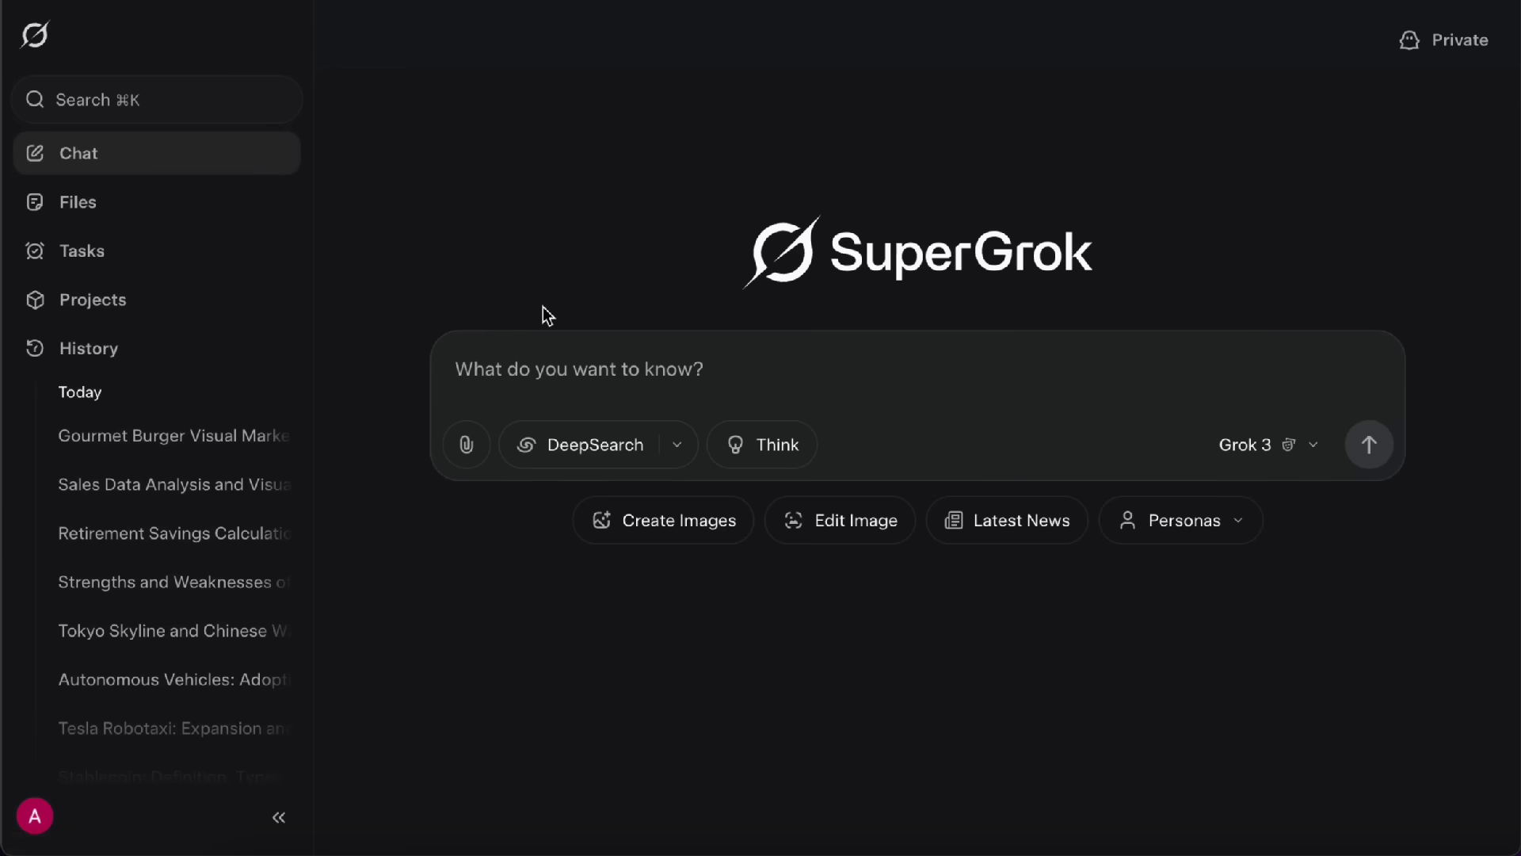
{"action": "type", "text": "Draw a realistic cat standing on an Olympic podium, wearing a sporty tracksuit, with a gold medal hanging around its neck, making a victory hand gesture (like a peace sign or paw up). The background shows the Eiffel Tower in Paris. Realistic cat fur and details, triumphant and celebratory atmosphere."}
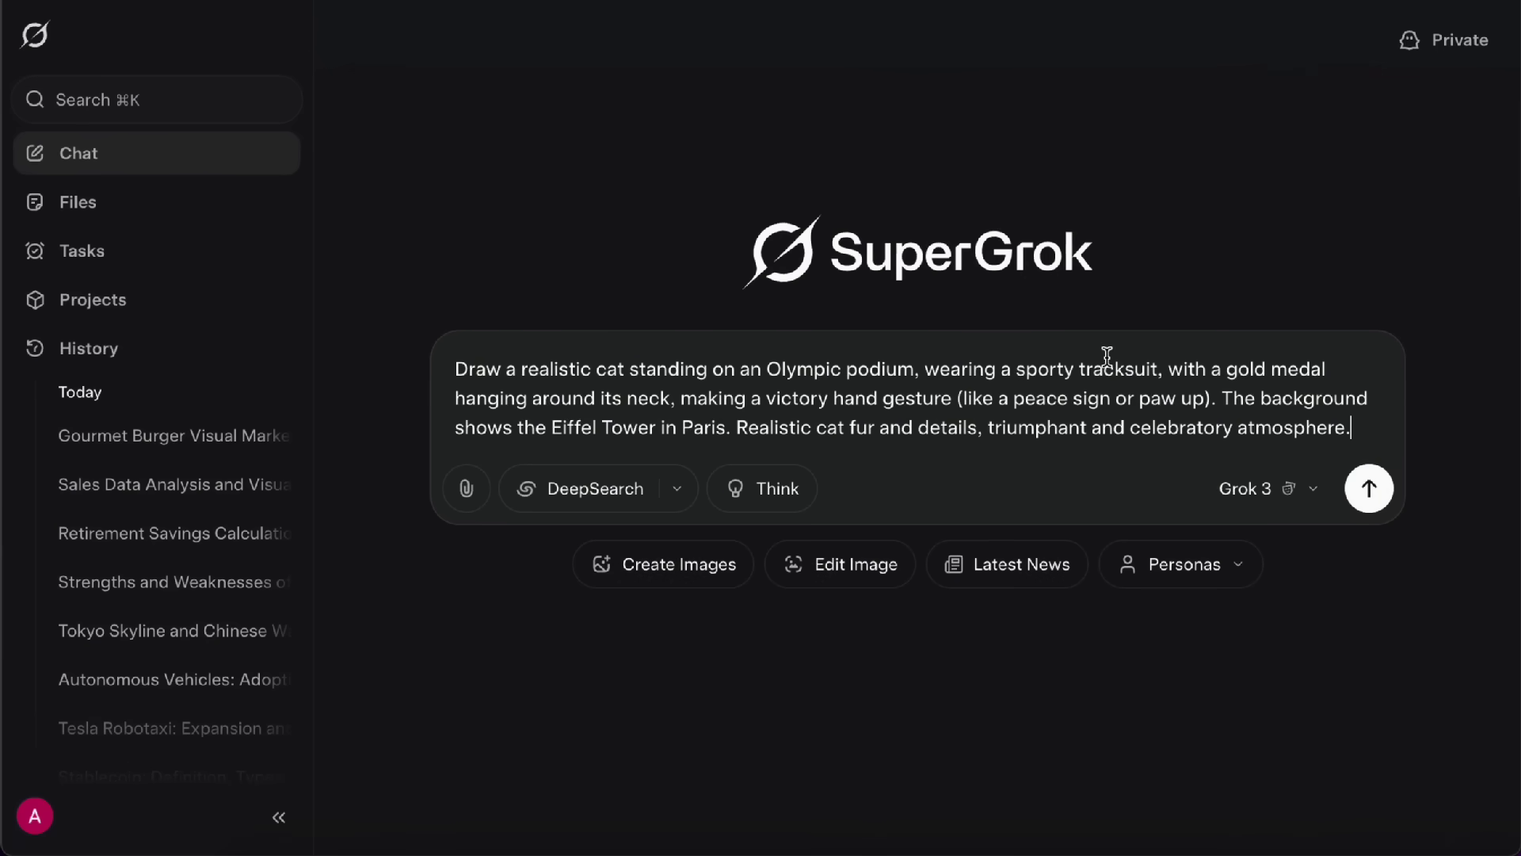
{"action": "left_click", "coordinate": [1366, 486]}
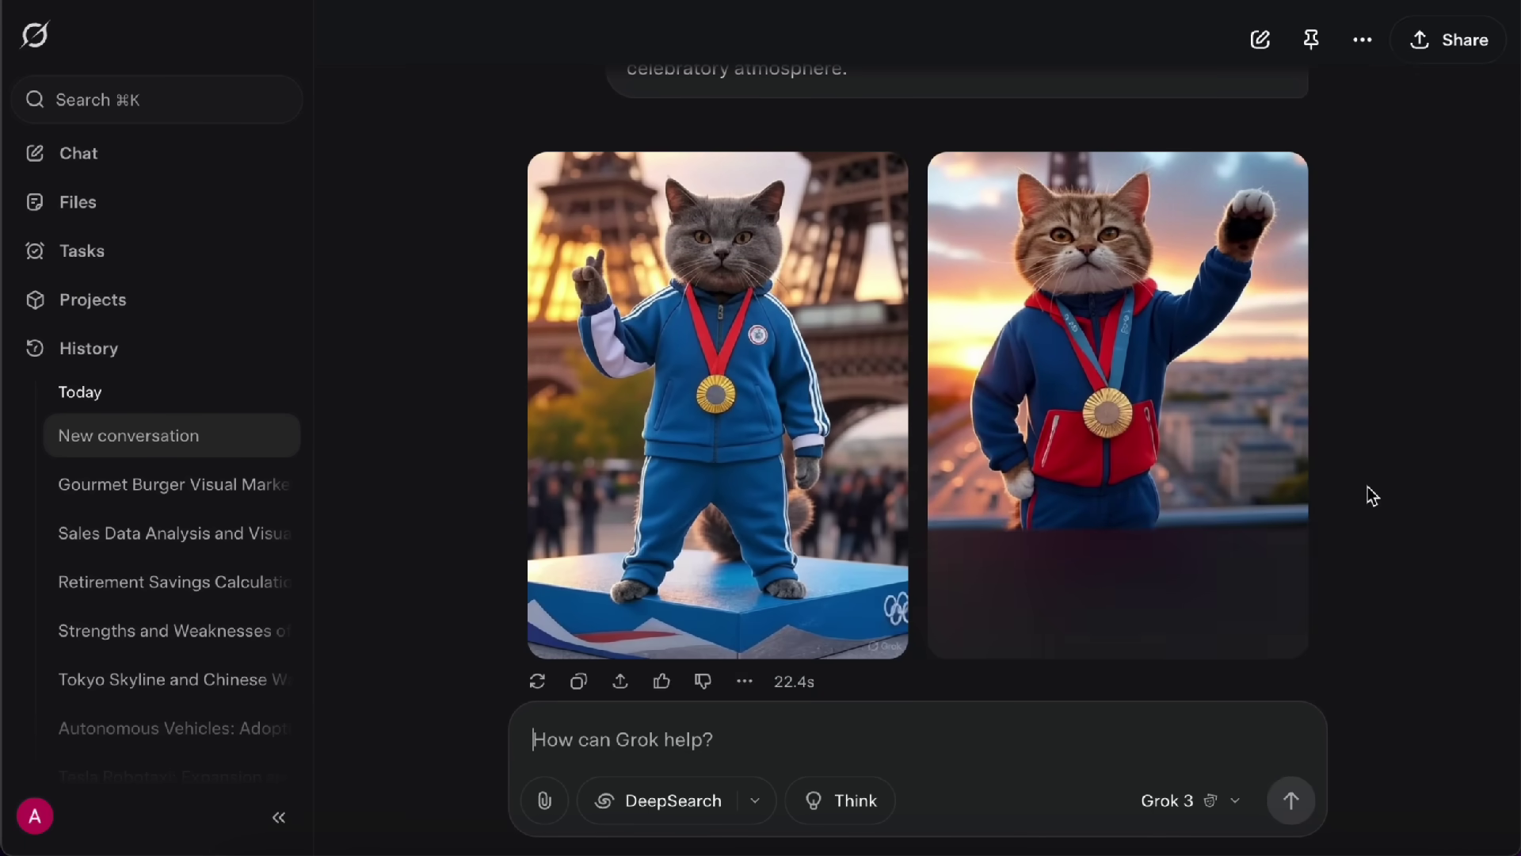
- Edit the second cat image: Tokyo background, Sunglasses & Jacket subject, Cyberpunk creative style
{"action": "left_click", "coordinate": [1152, 489]}
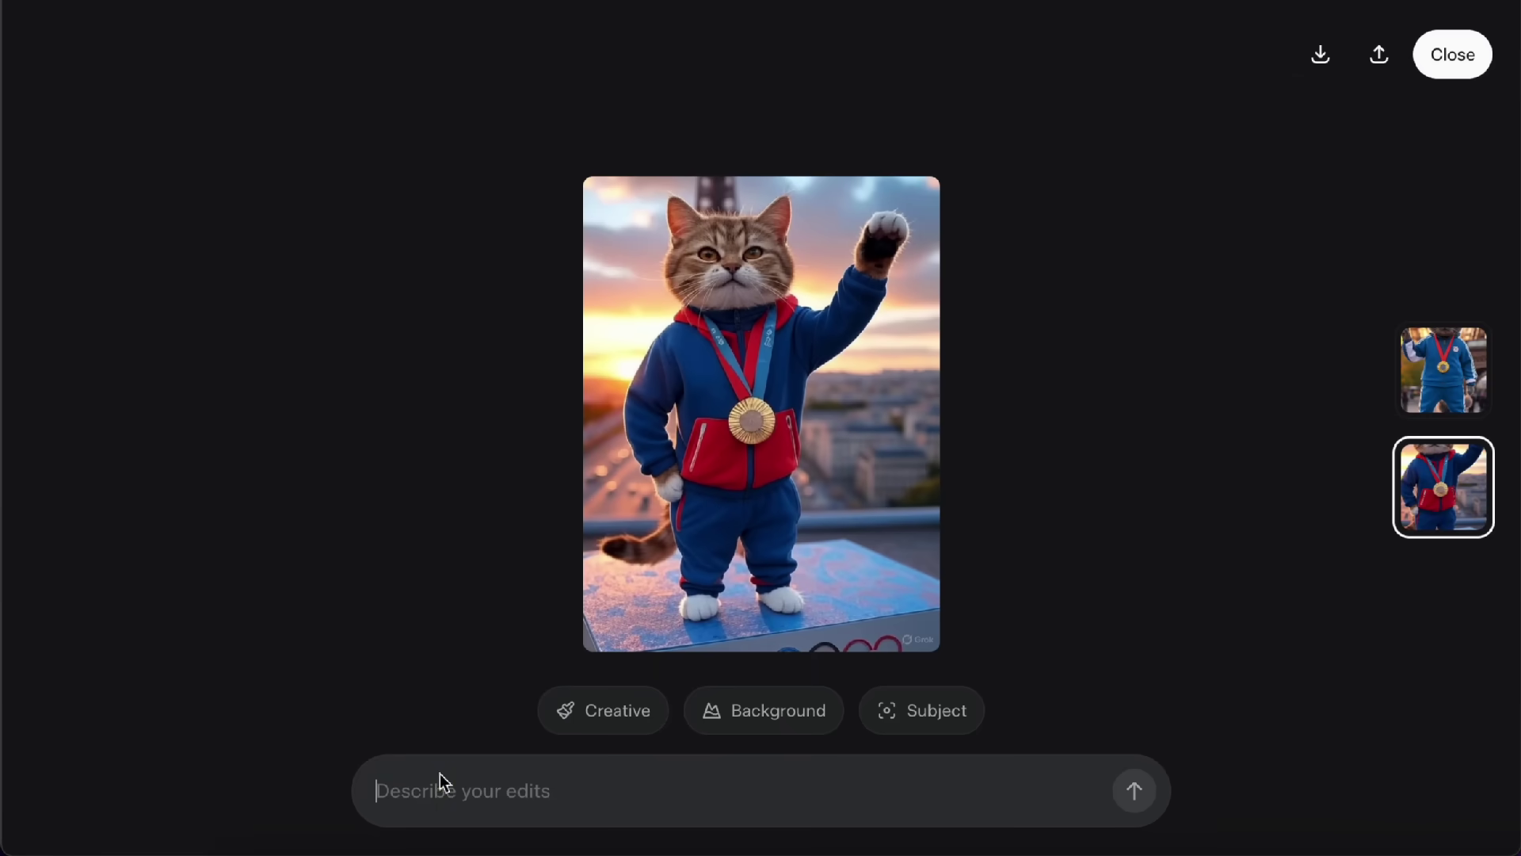
{"action": "left_click", "coordinate": [594, 722]}
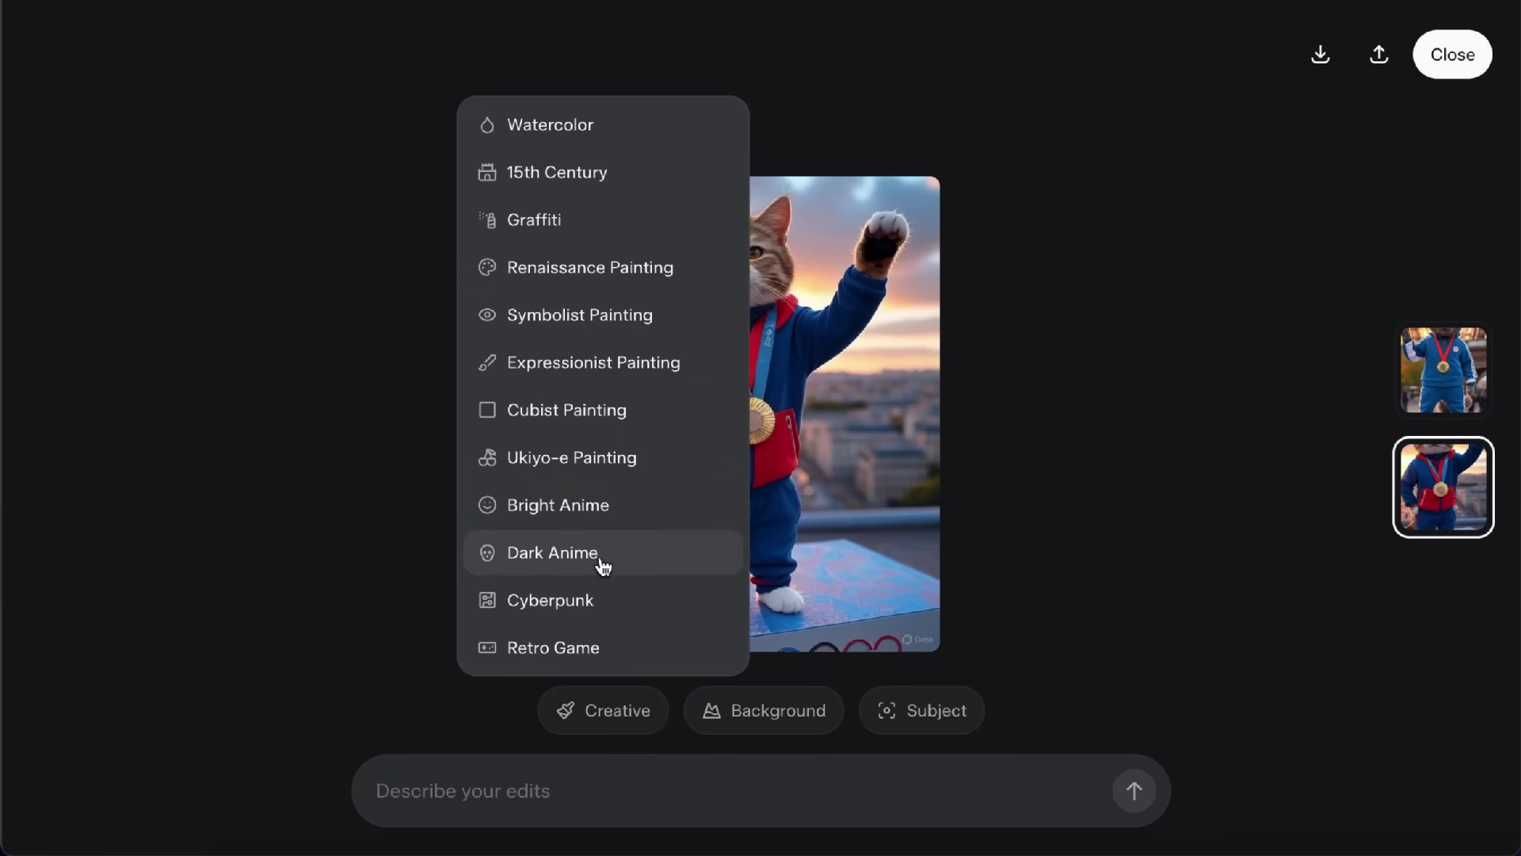
{"action": "left_click", "coordinate": [752, 714]}
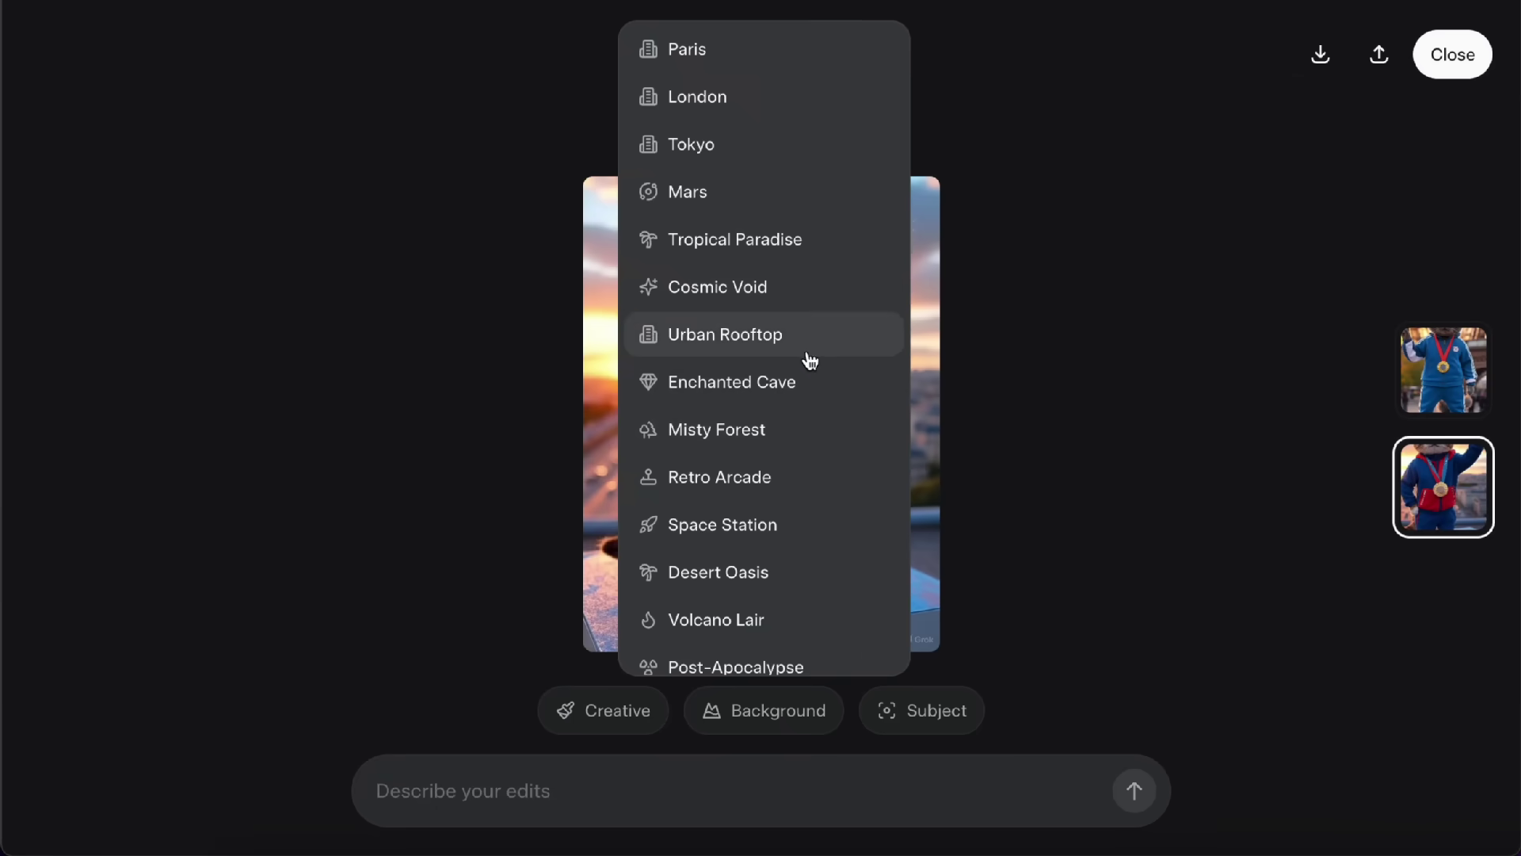
{"action": "left_click", "coordinate": [934, 726]}
{"action": "left_click", "coordinate": [792, 730]}
{"action": "left_click", "coordinate": [767, 142]}
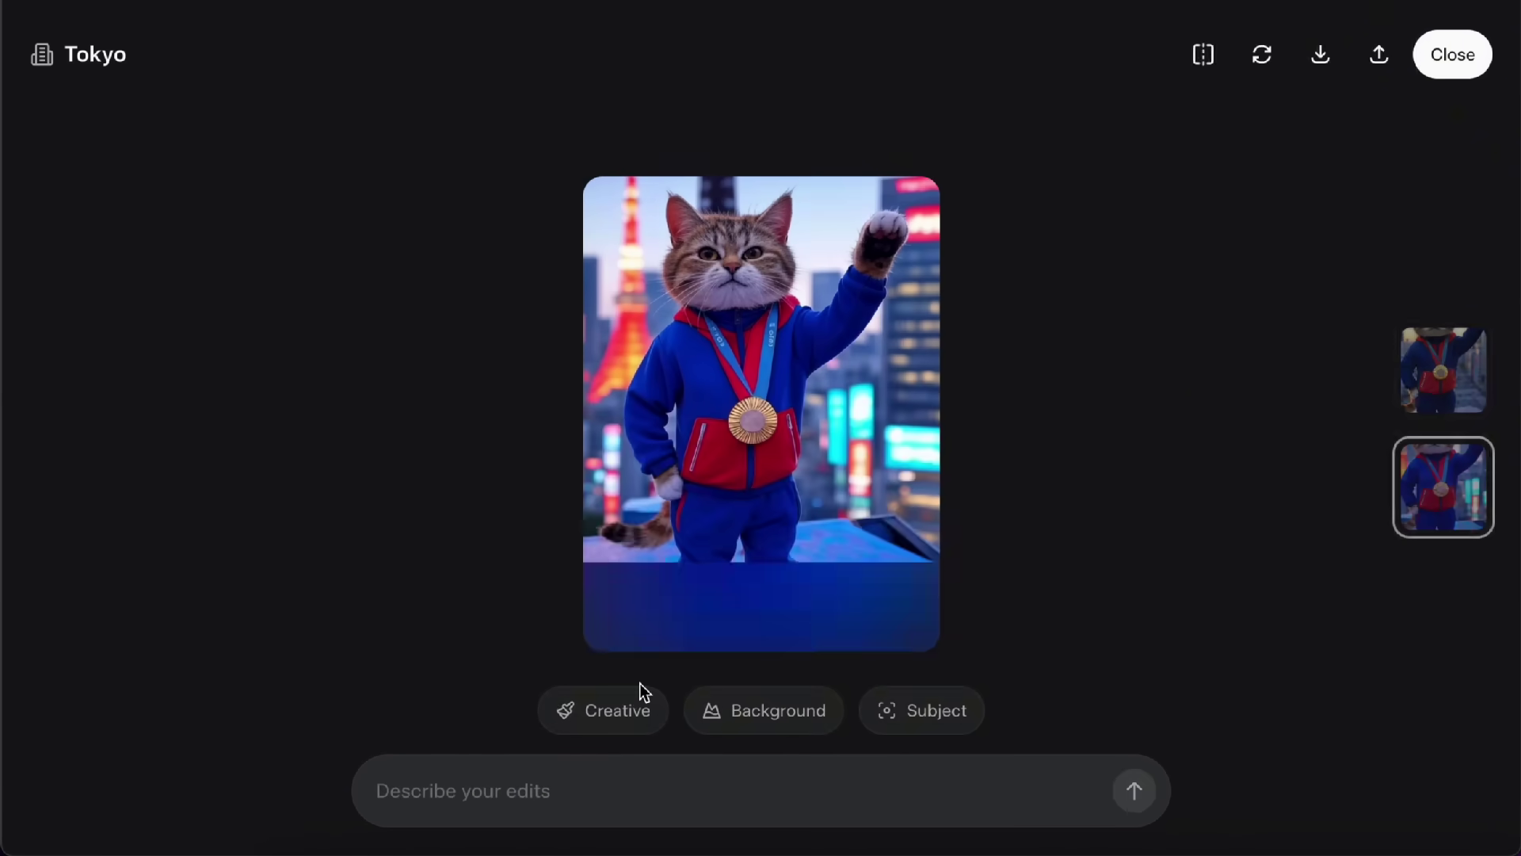
{"action": "left_click", "coordinate": [923, 710]}
{"action": "left_click", "coordinate": [937, 412]}
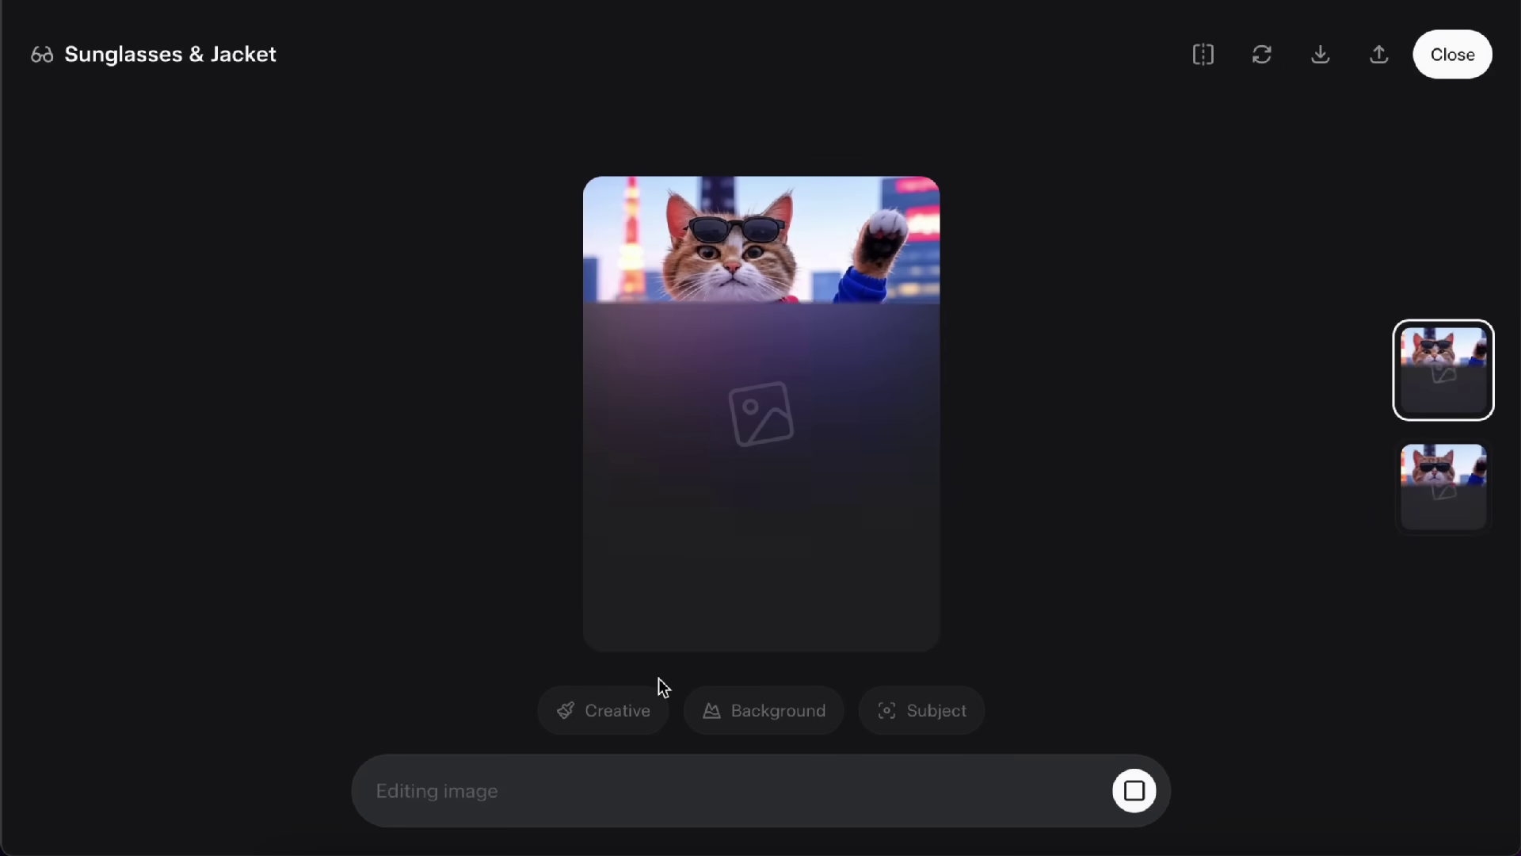
{"action": "left_click", "coordinate": [626, 710]}
{"action": "left_click", "coordinate": [602, 550]}
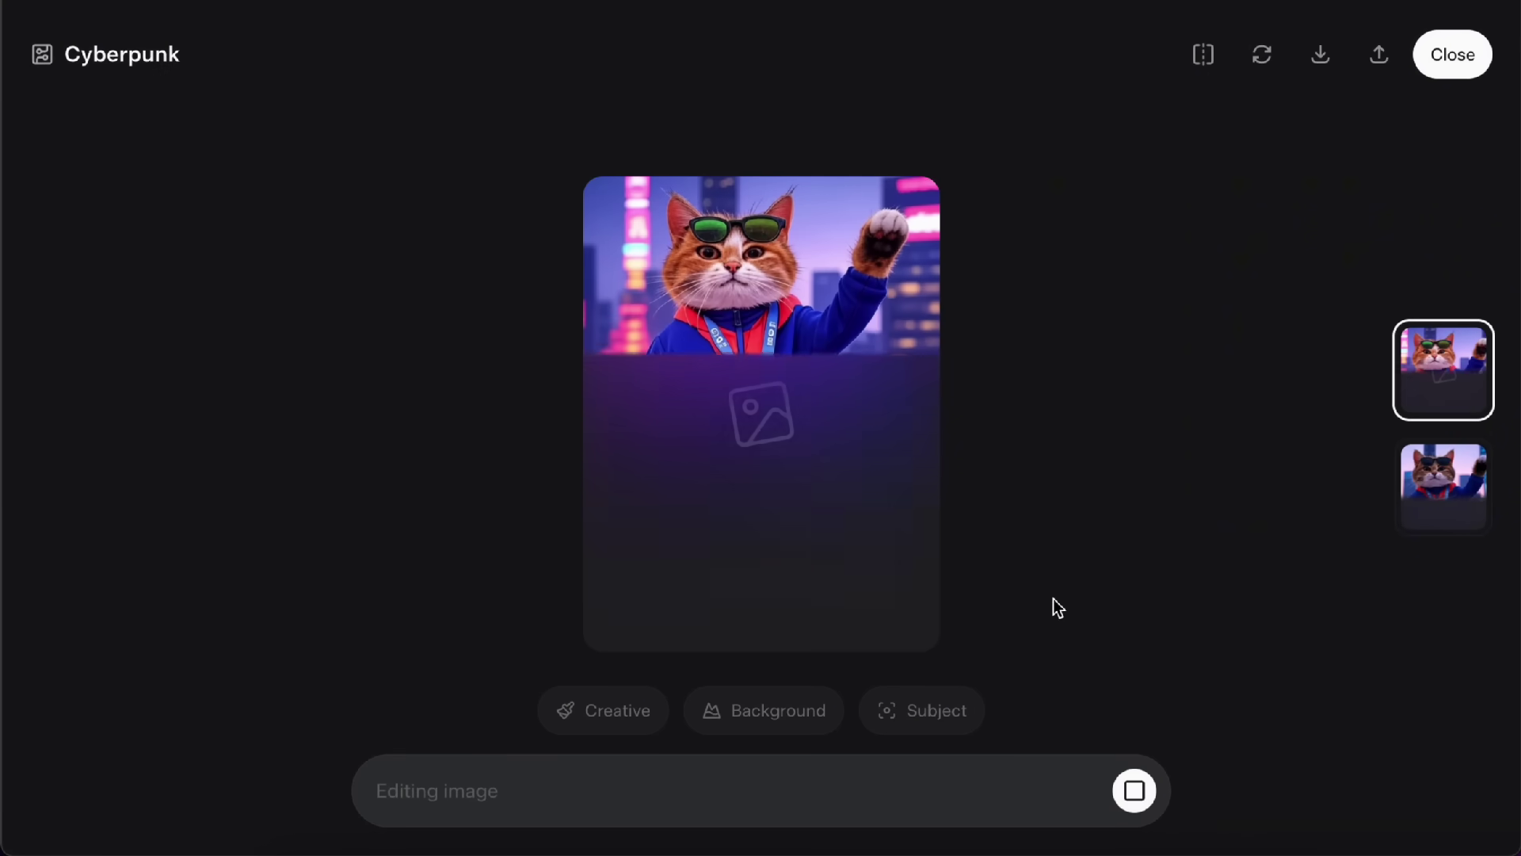
{"action": "left_click", "coordinate": [1453, 55]}
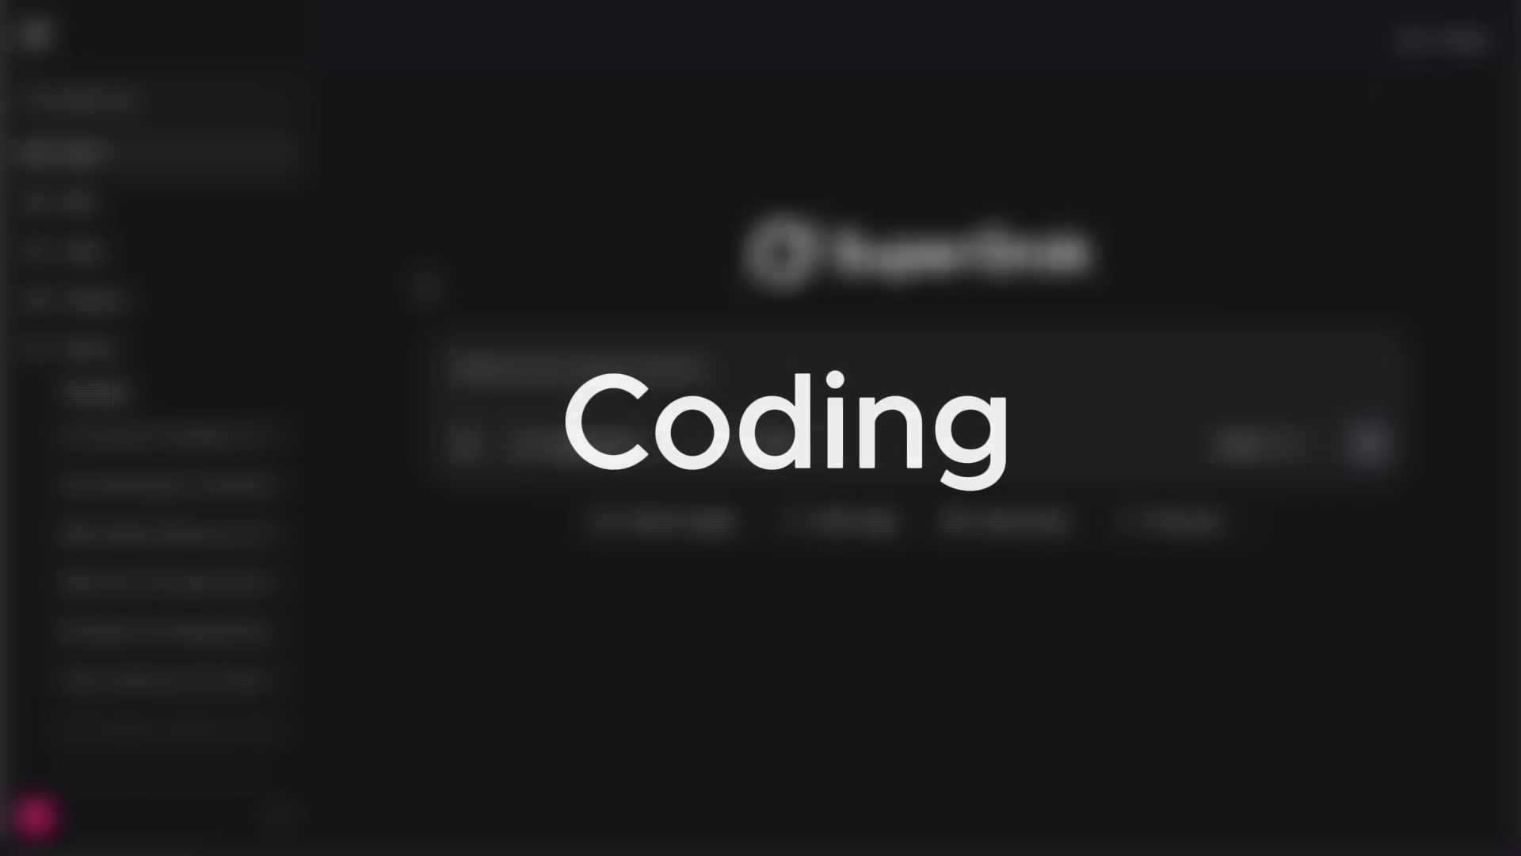
- Paste the loan calculator webpage request into the empty prompt box and send it
{"action": "left_click", "coordinate": [588, 362]}
{"action": "type", "text": "I want to create a simple loan calculator webpage with the following features: It should have input fields for loan amount (number input), loan term in years (number input), interest rate (annual, in %, number input), and a dropdown to select the repayment method (either \"Equal Principal and Interest\" or \"Equal Principal\"). There should be a \"Calculate\" button. After clicking the button, it should display a detailed monthly repayment schedule in a table format showing the month number, monthly payment amount, principal paid for that month, interest paid for that month, and remaining principal balance. It should also generate a chart (for example, using Chart.js) showing the repayment progress over time, with the X-axis as the month and the Y-axis showing the amounts of principal and interest paid, clearly distinguishing them. The calculations must support both repayment methods: equal principal and interest (standard amortization) and equal principal (declining payment). The webpage should be built using HTML, CSS, and JavaScript with clean and organized code and comments if possible."}
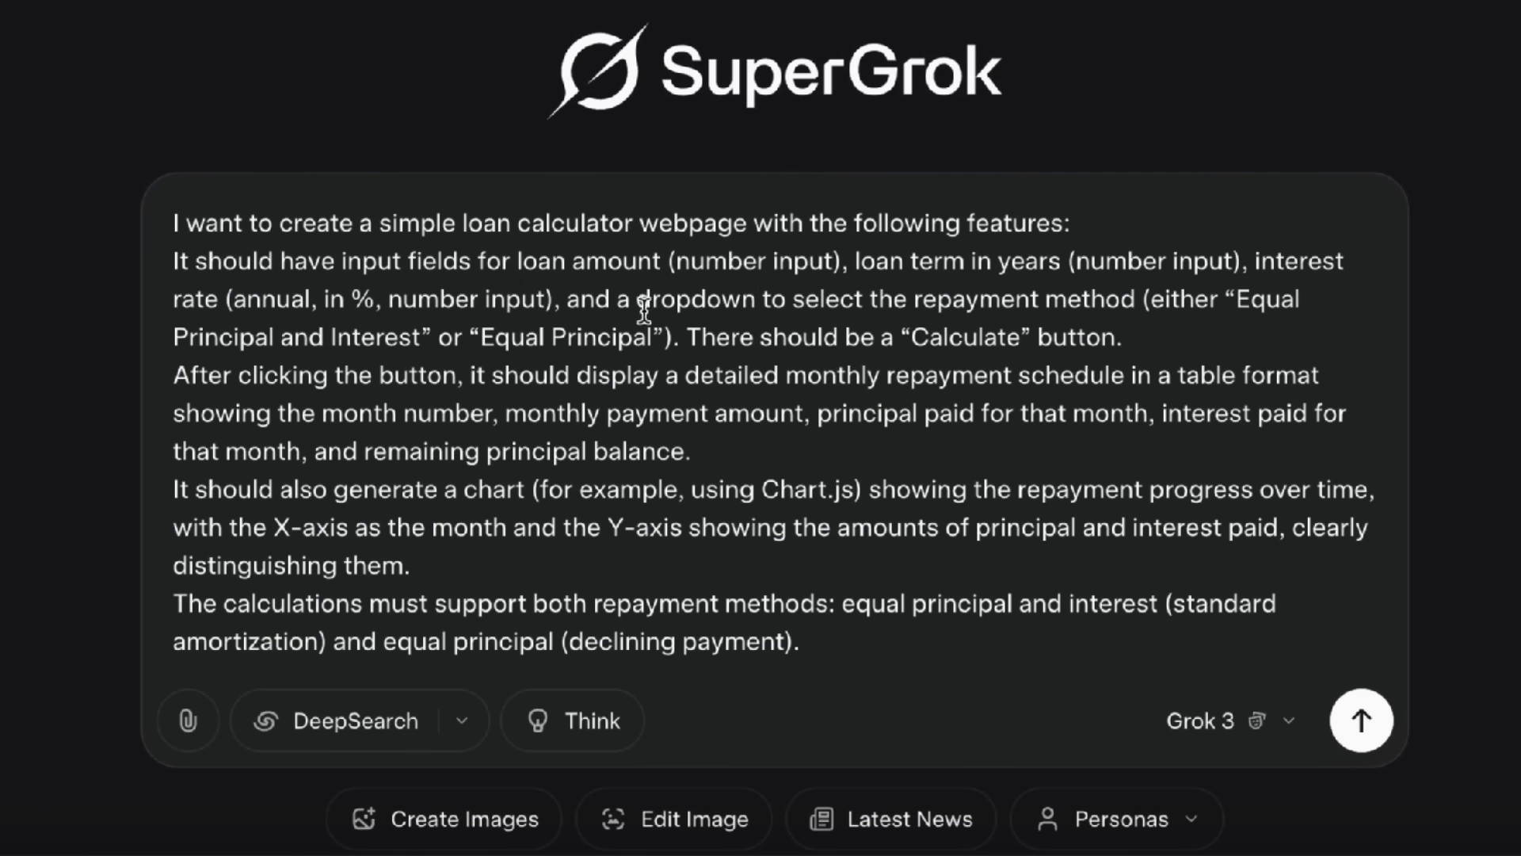
{"action": "scroll", "coordinate": [901, 331], "scroll_direction": "down", "scroll_amount": 1}
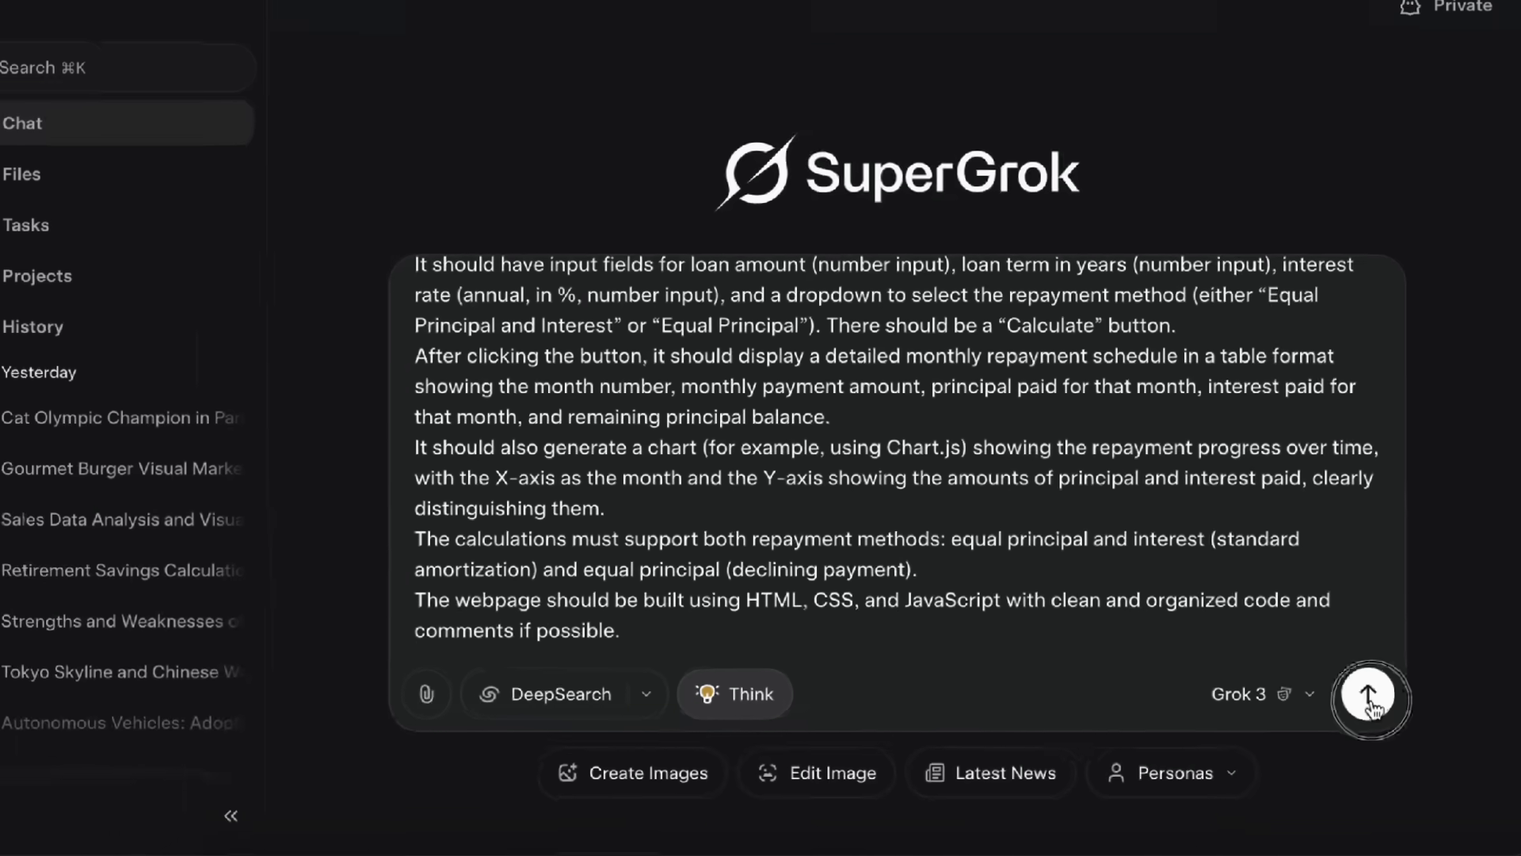
{"action": "left_click", "coordinate": [1361, 653]}
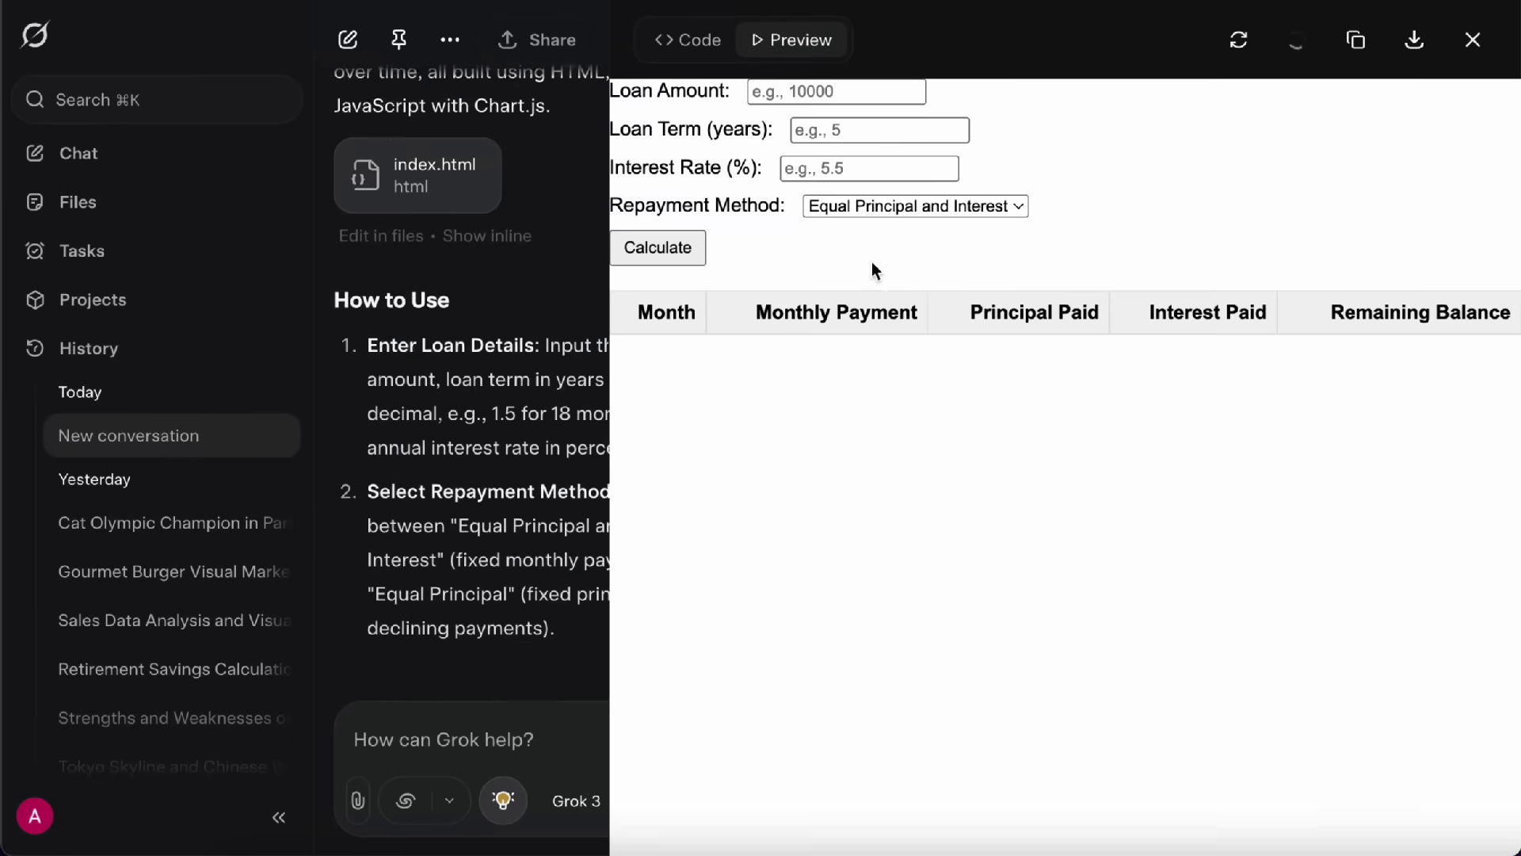
- Calculate a 1000000 loan over 25 years at 5% with Equal Principal and Interest, reviewing the schedule
{"action": "left_click_drag", "start_coordinate": [614, 423], "coordinate": [589, 327]}
{"action": "left_click", "coordinate": [813, 94]}
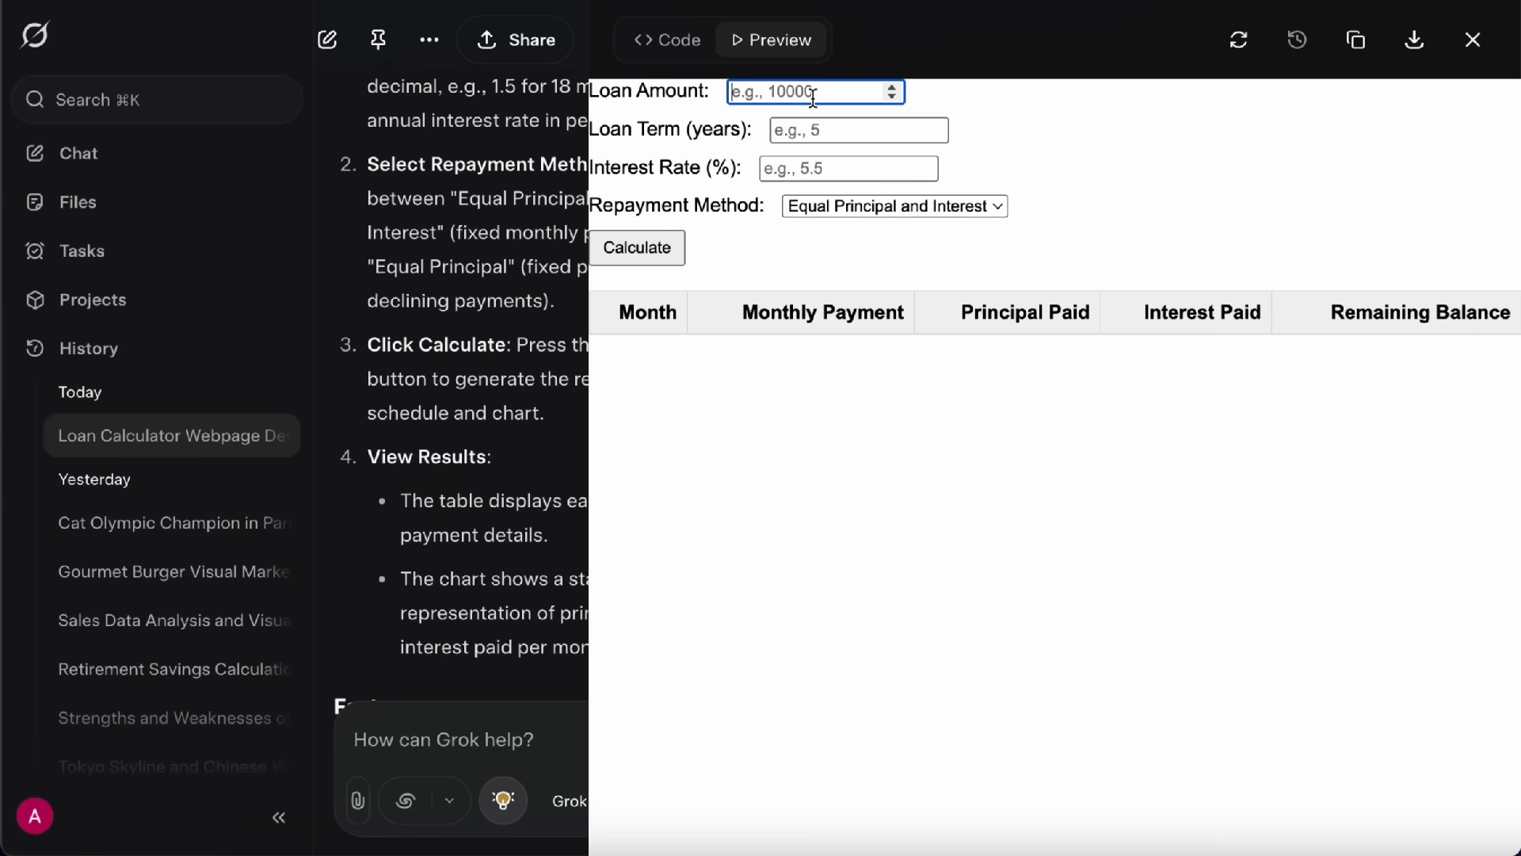
{"action": "type", "text": "1000000"}
{"action": "left_click", "coordinate": [827, 130]}
{"action": "left_click", "coordinate": [816, 167]}
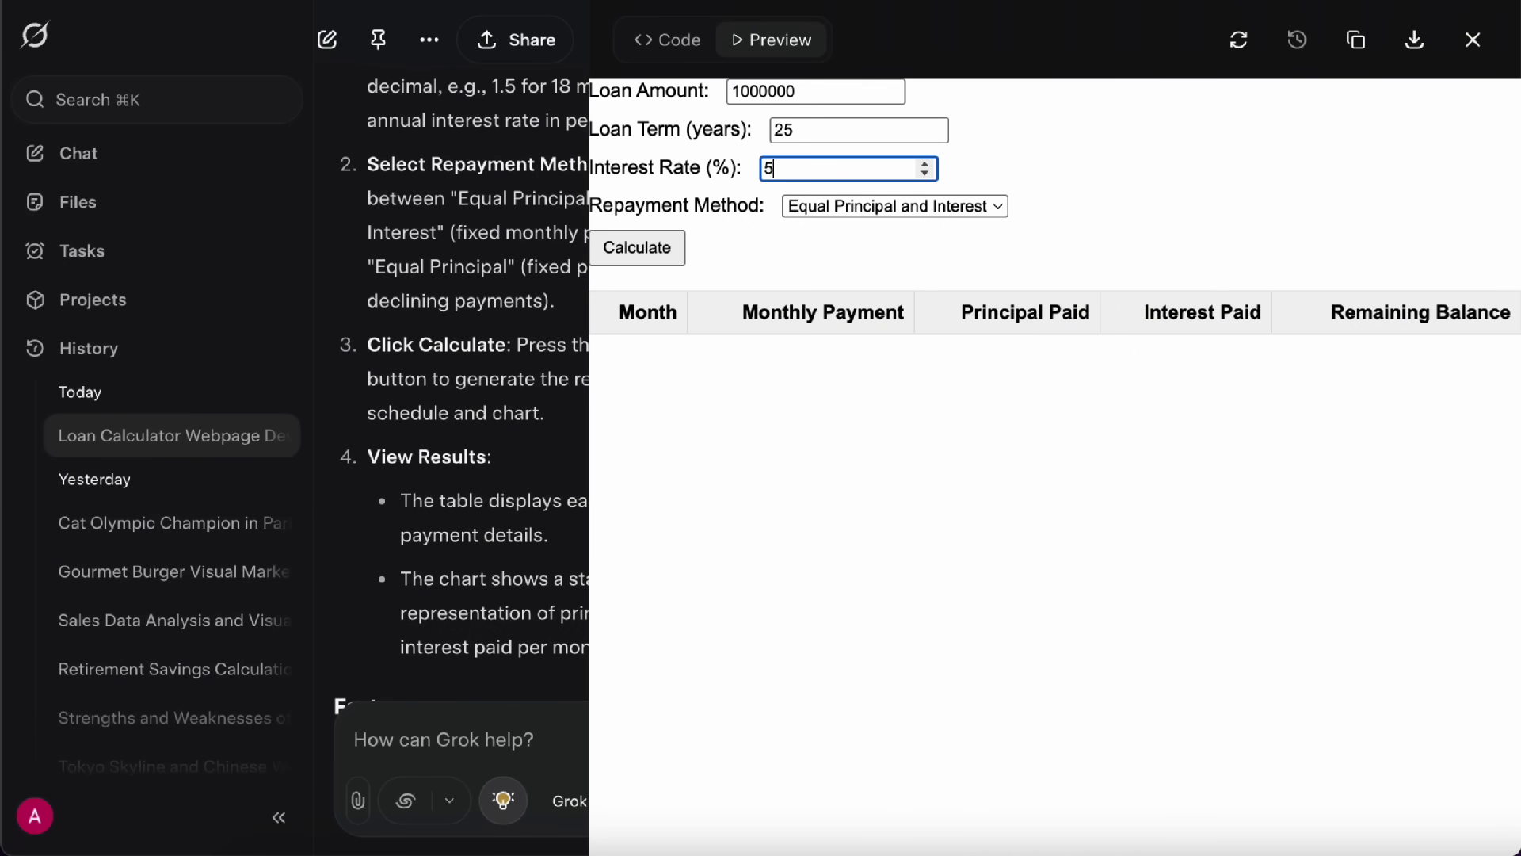
{"action": "left_click", "coordinate": [832, 210]}
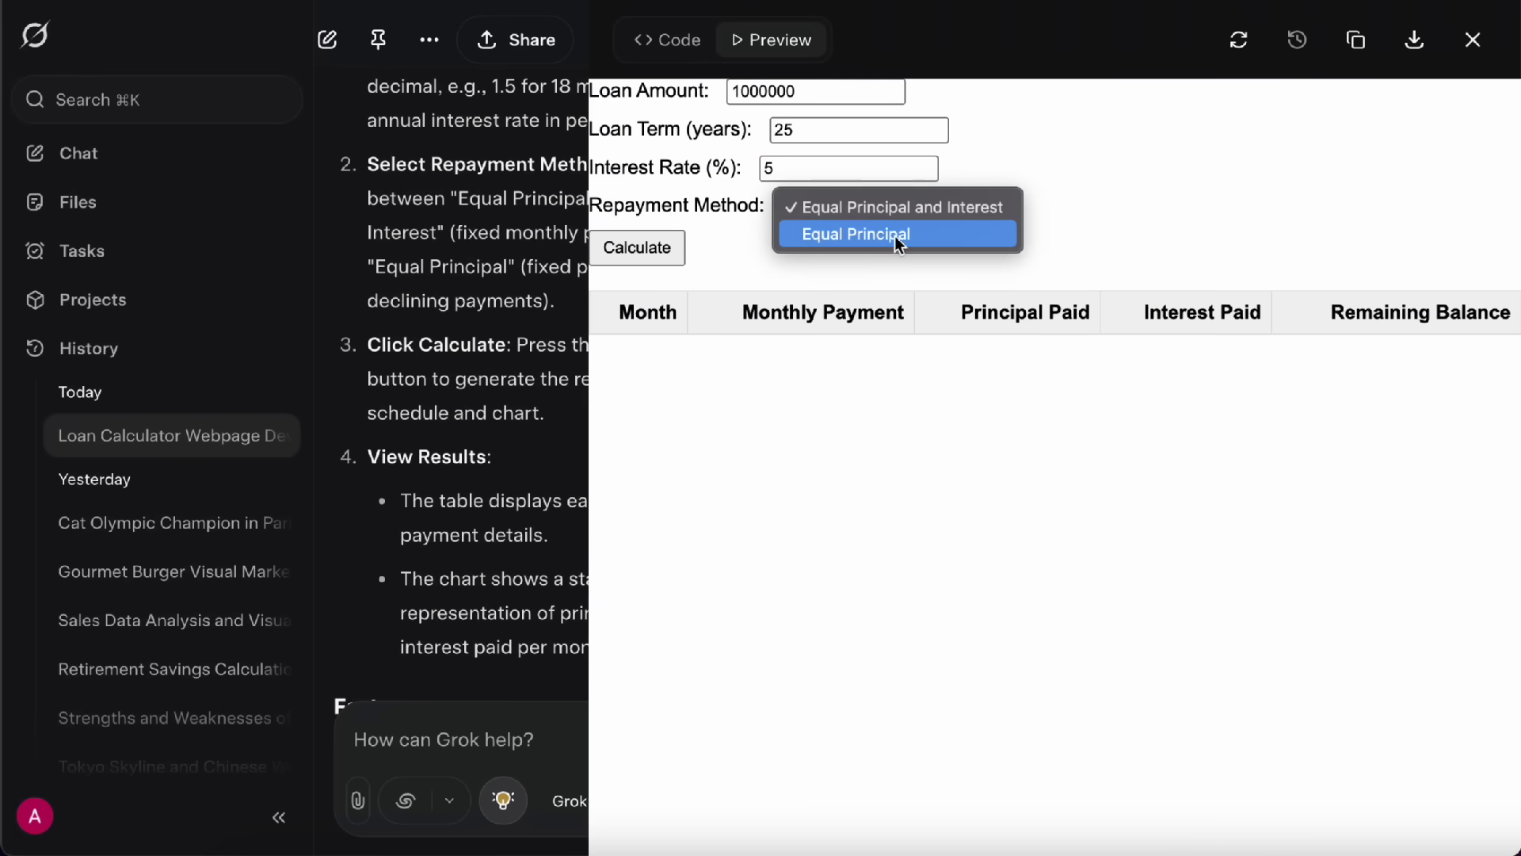
{"action": "left_click", "coordinate": [959, 224]}
{"action": "left_click", "coordinate": [662, 250]}
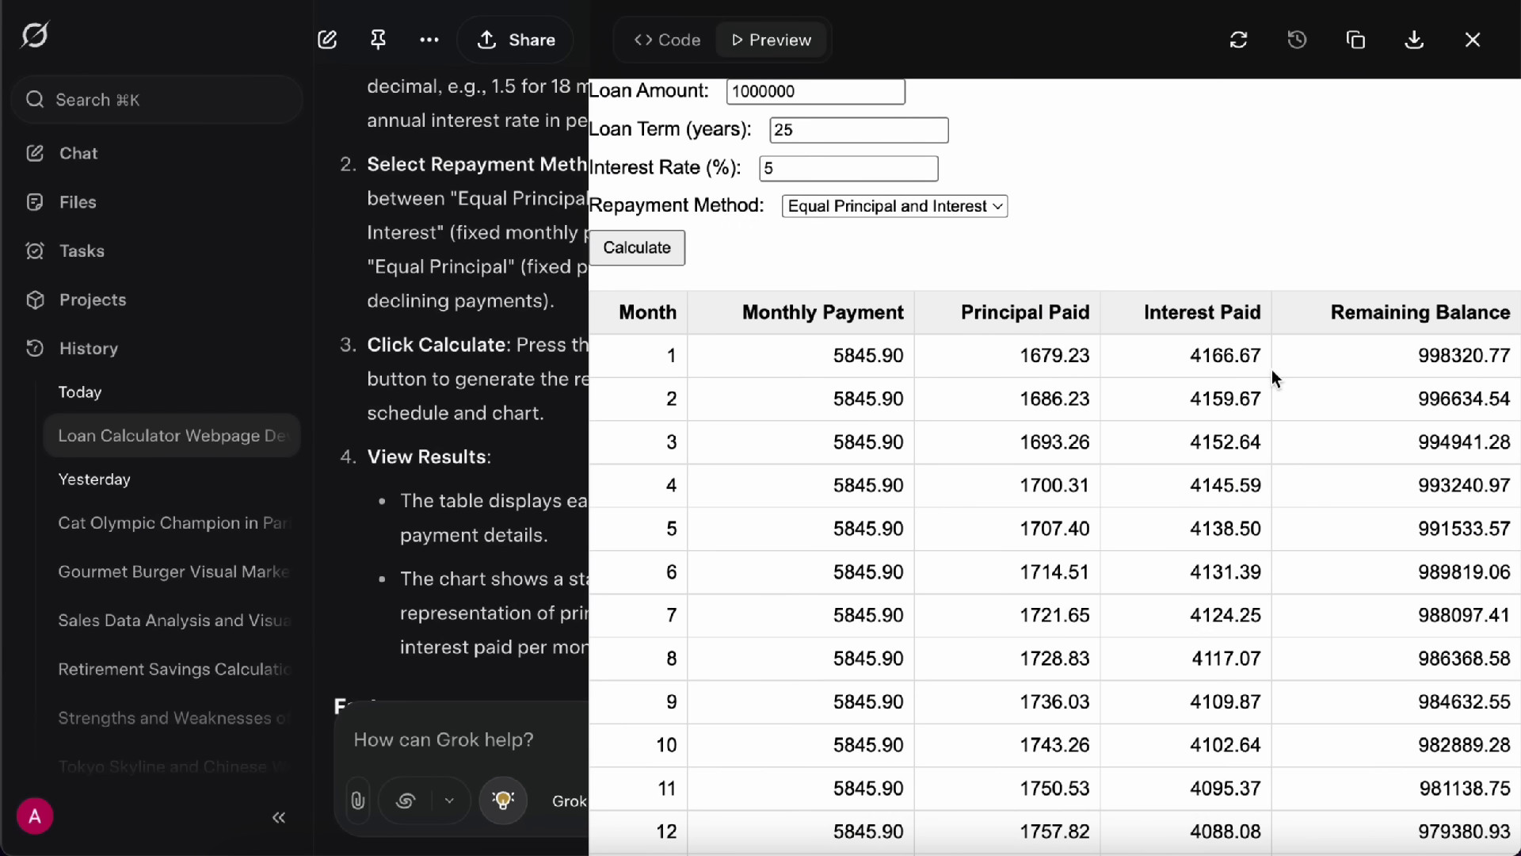
{"action": "scroll", "coordinate": [1275, 379], "scroll_direction": "down", "scroll_amount": 20}
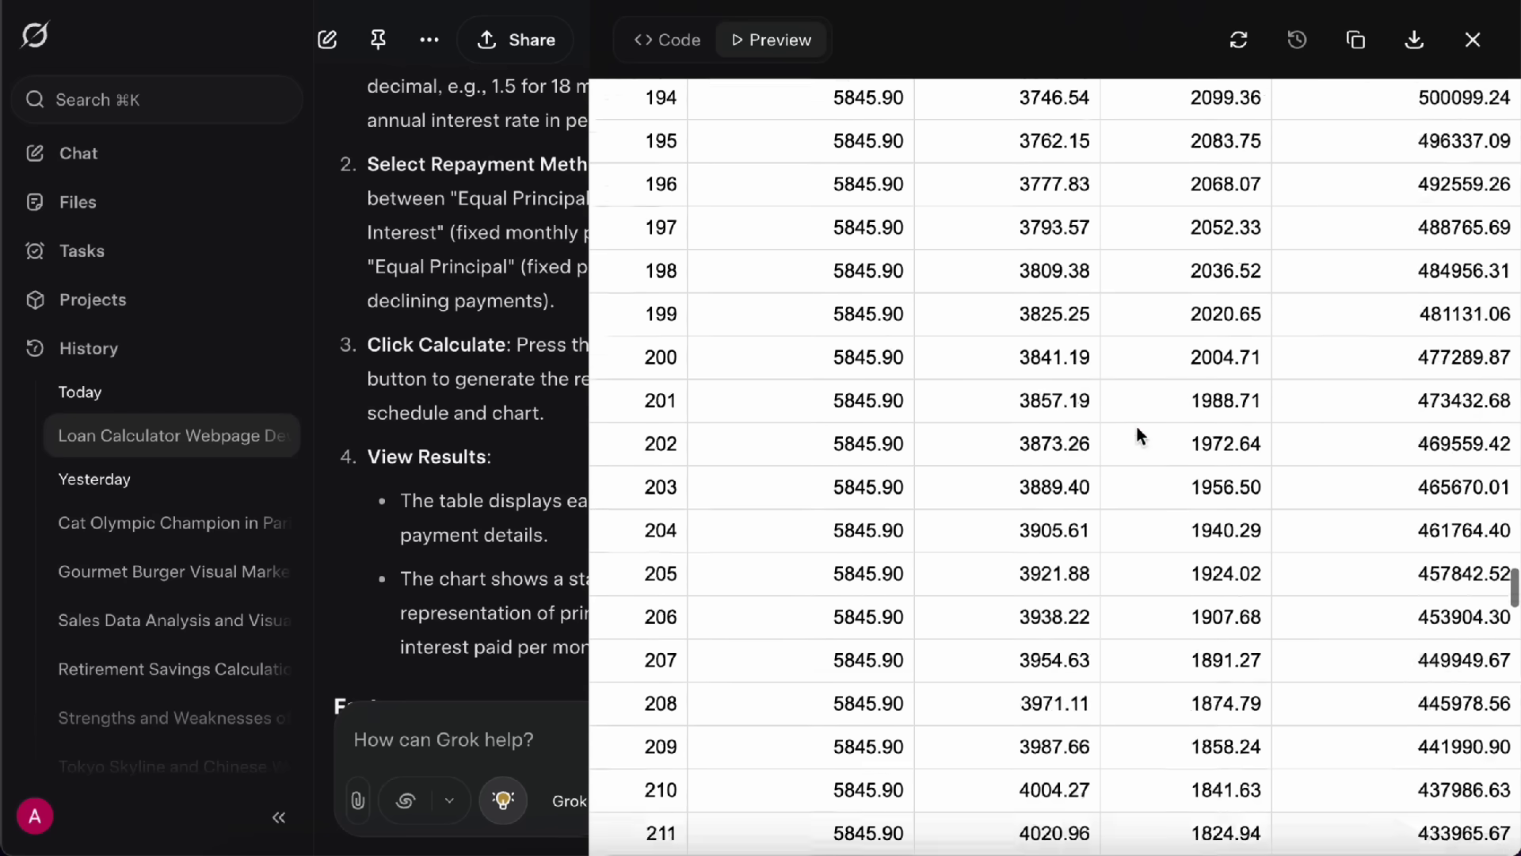
{"action": "scroll", "coordinate": [1140, 434], "scroll_direction": "down", "scroll_amount": 20}
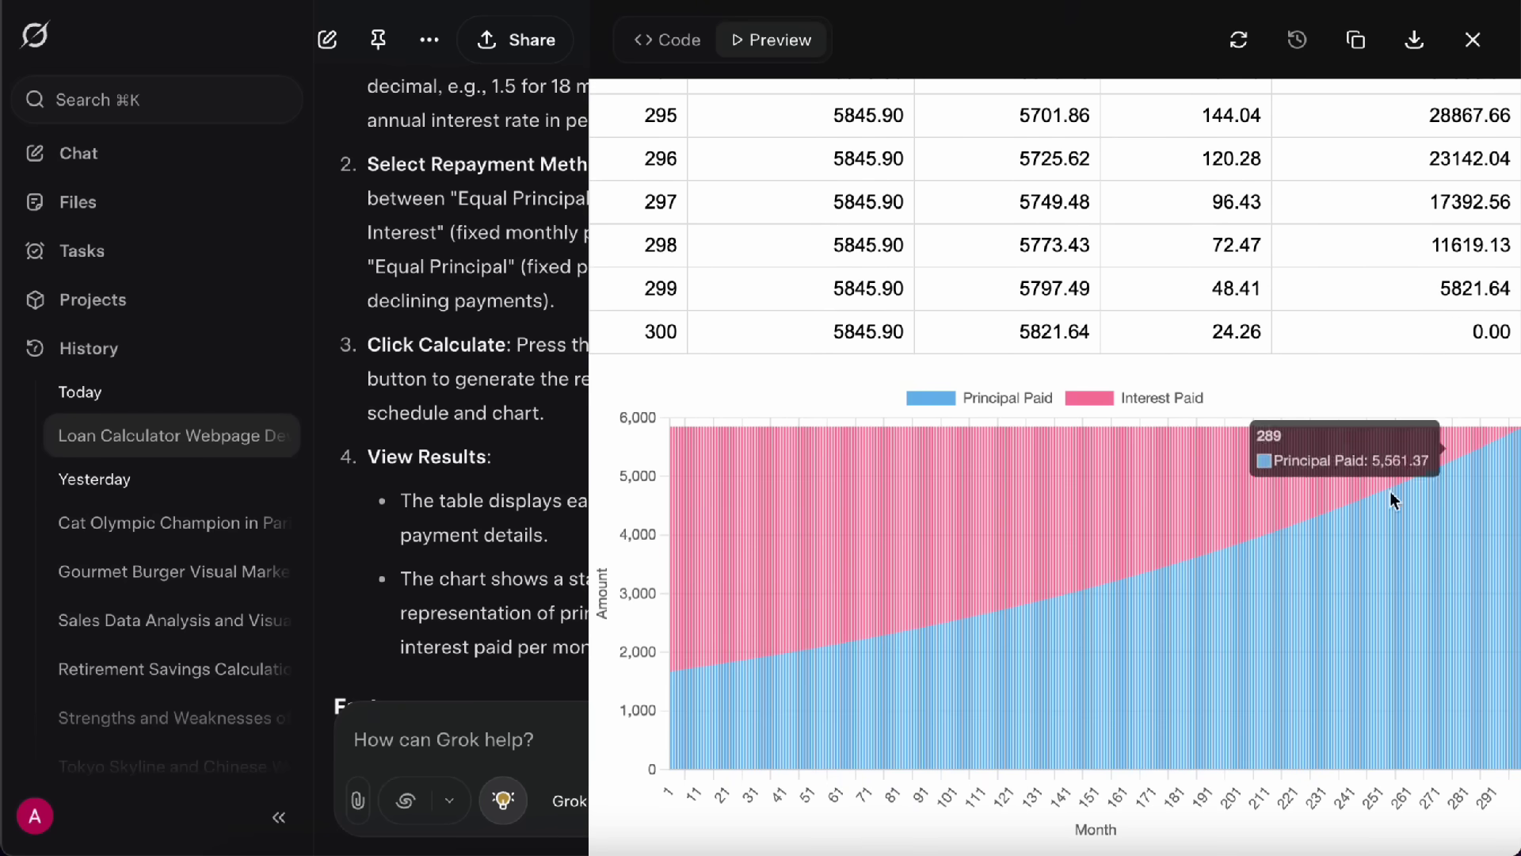
{"action": "scroll", "coordinate": [1508, 315], "scroll_direction": "up", "scroll_amount": 20}
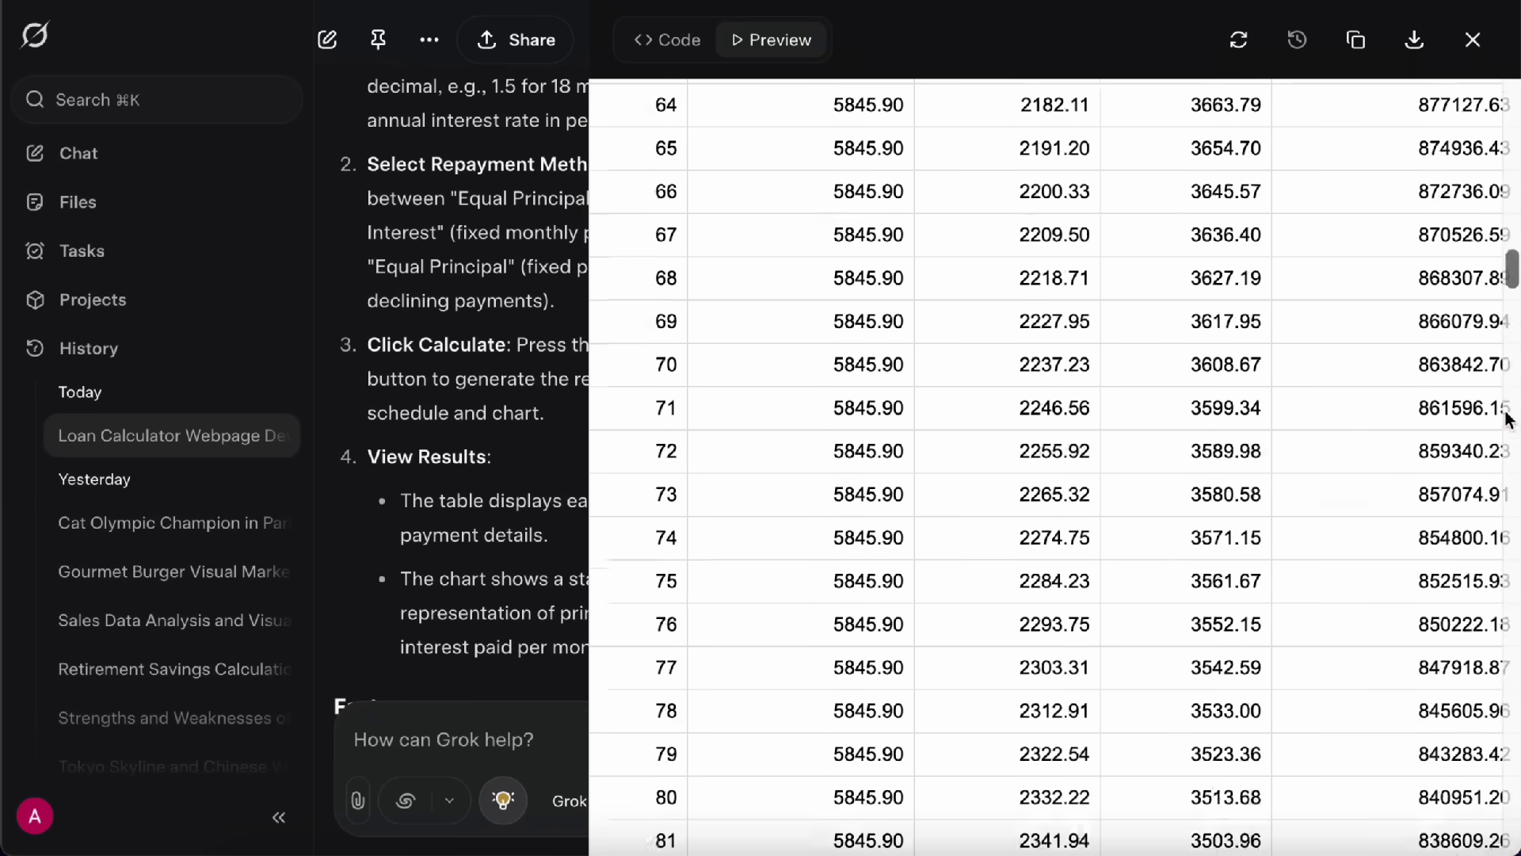
{"action": "scroll", "coordinate": [1508, 420], "scroll_direction": "up", "scroll_amount": 20}
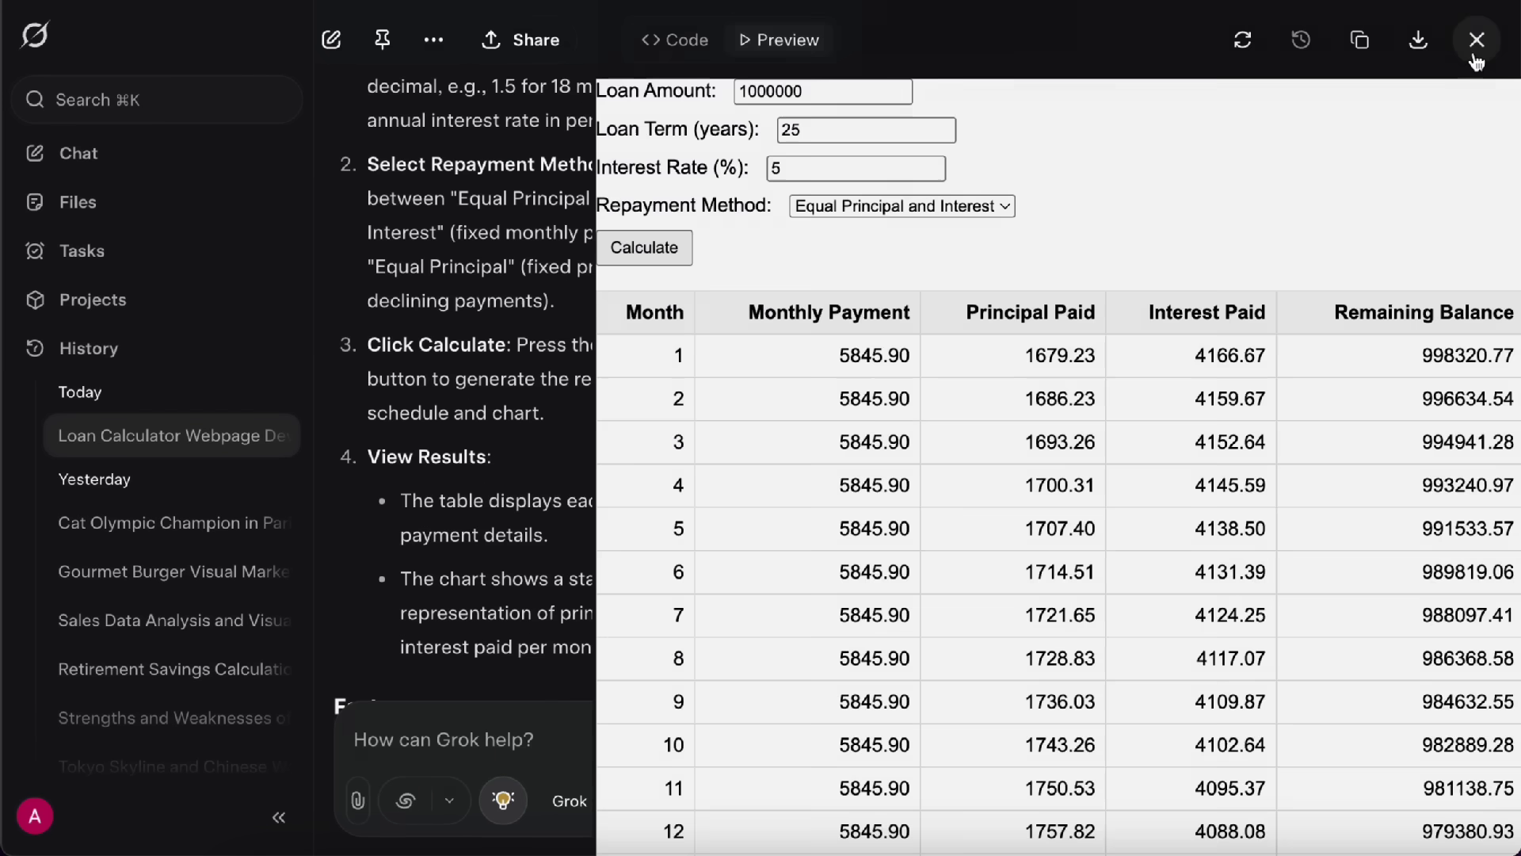
- Close the code preview and view the cybercat and burger images in Files
{"action": "left_click", "coordinate": [1472, 39]}
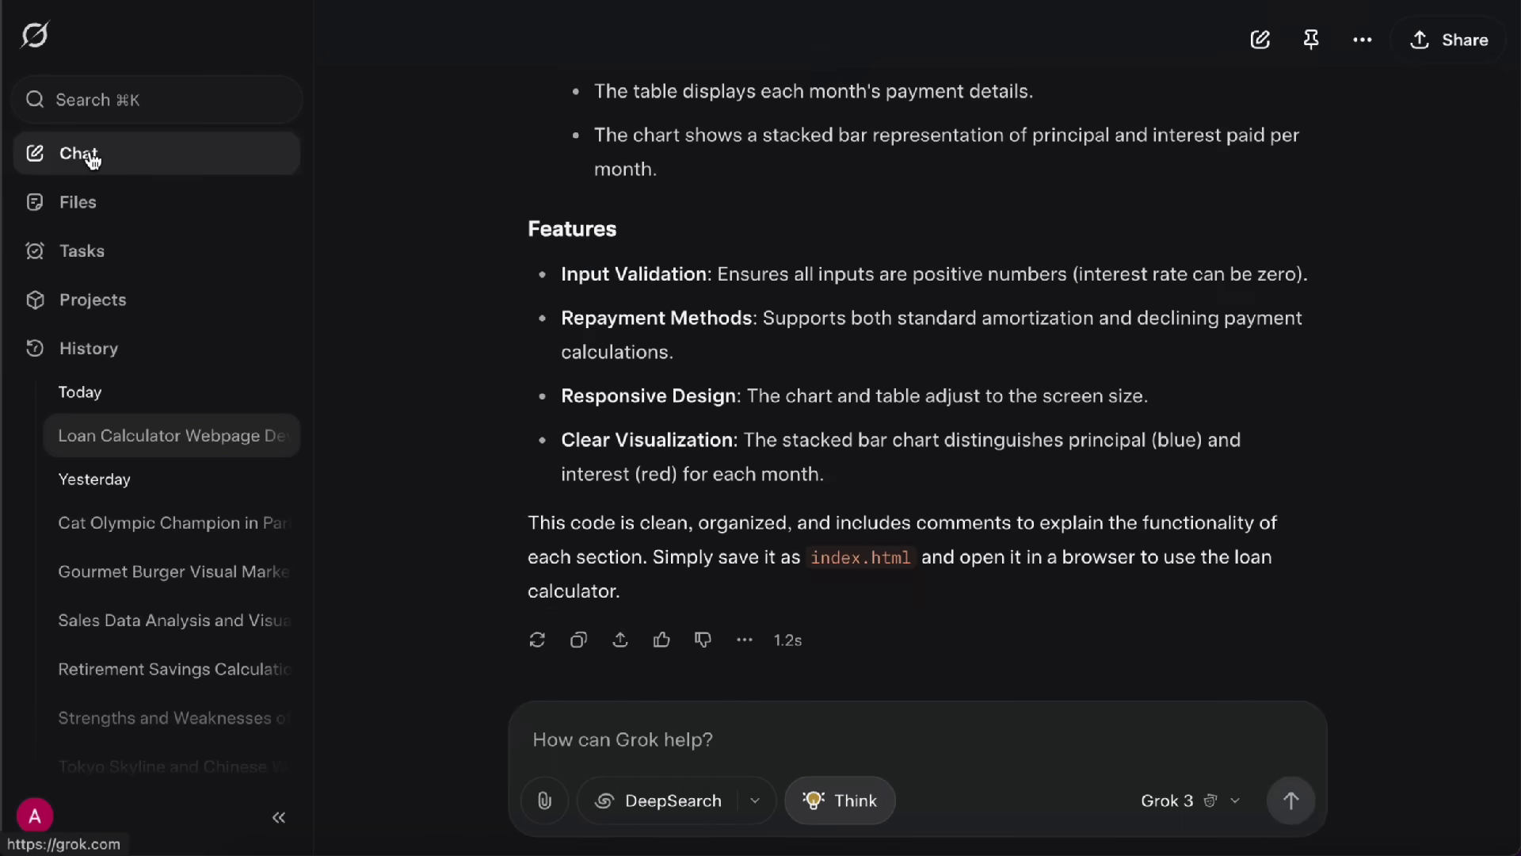
{"action": "left_click", "coordinate": [91, 156]}
{"action": "left_click", "coordinate": [107, 212]}
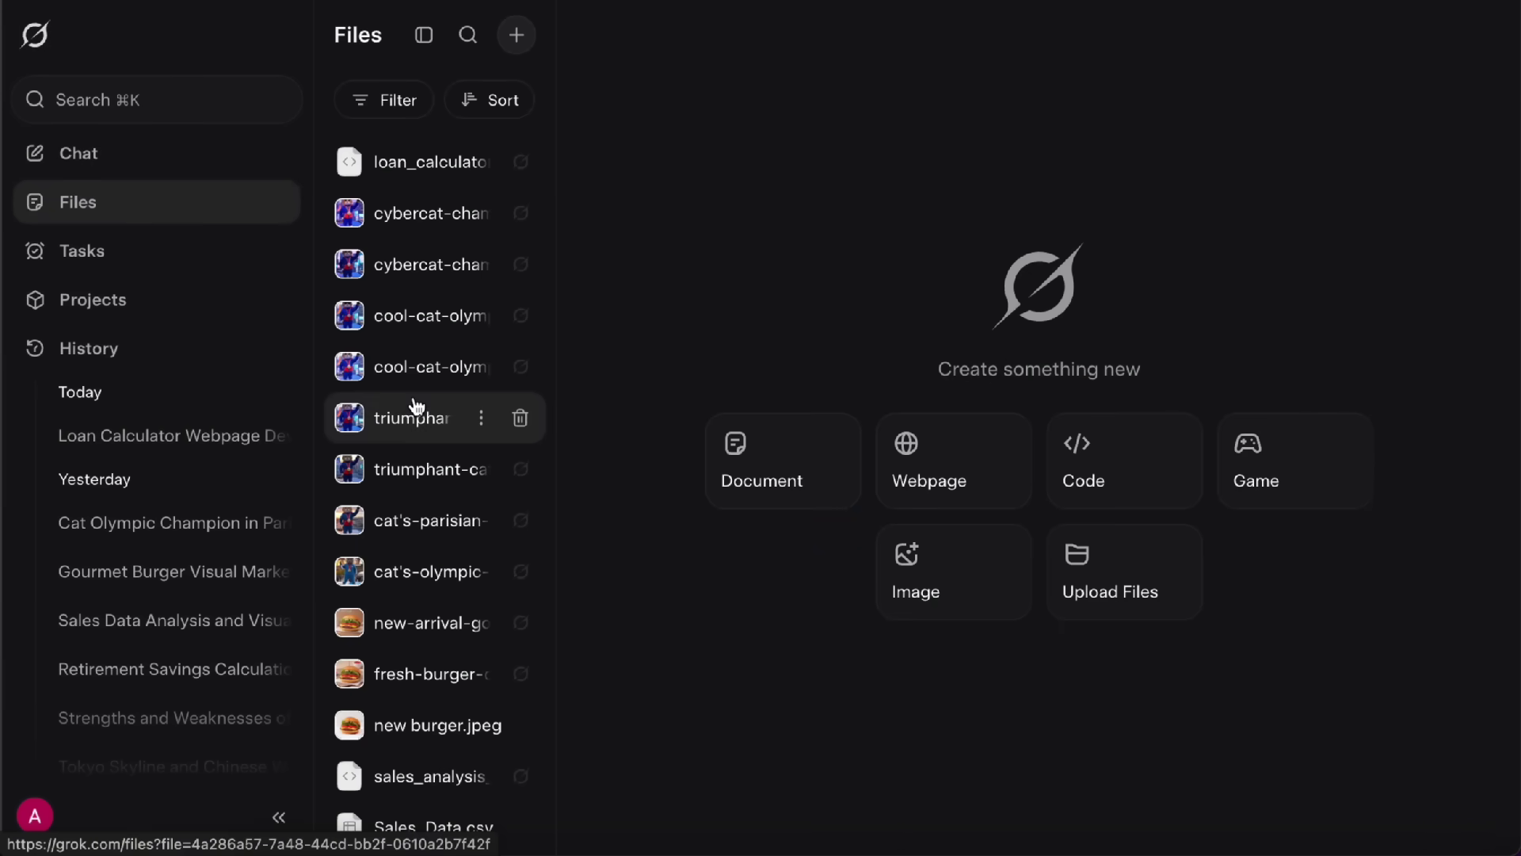
{"action": "scroll", "coordinate": [414, 407], "scroll_direction": "down", "scroll_amount": 3}
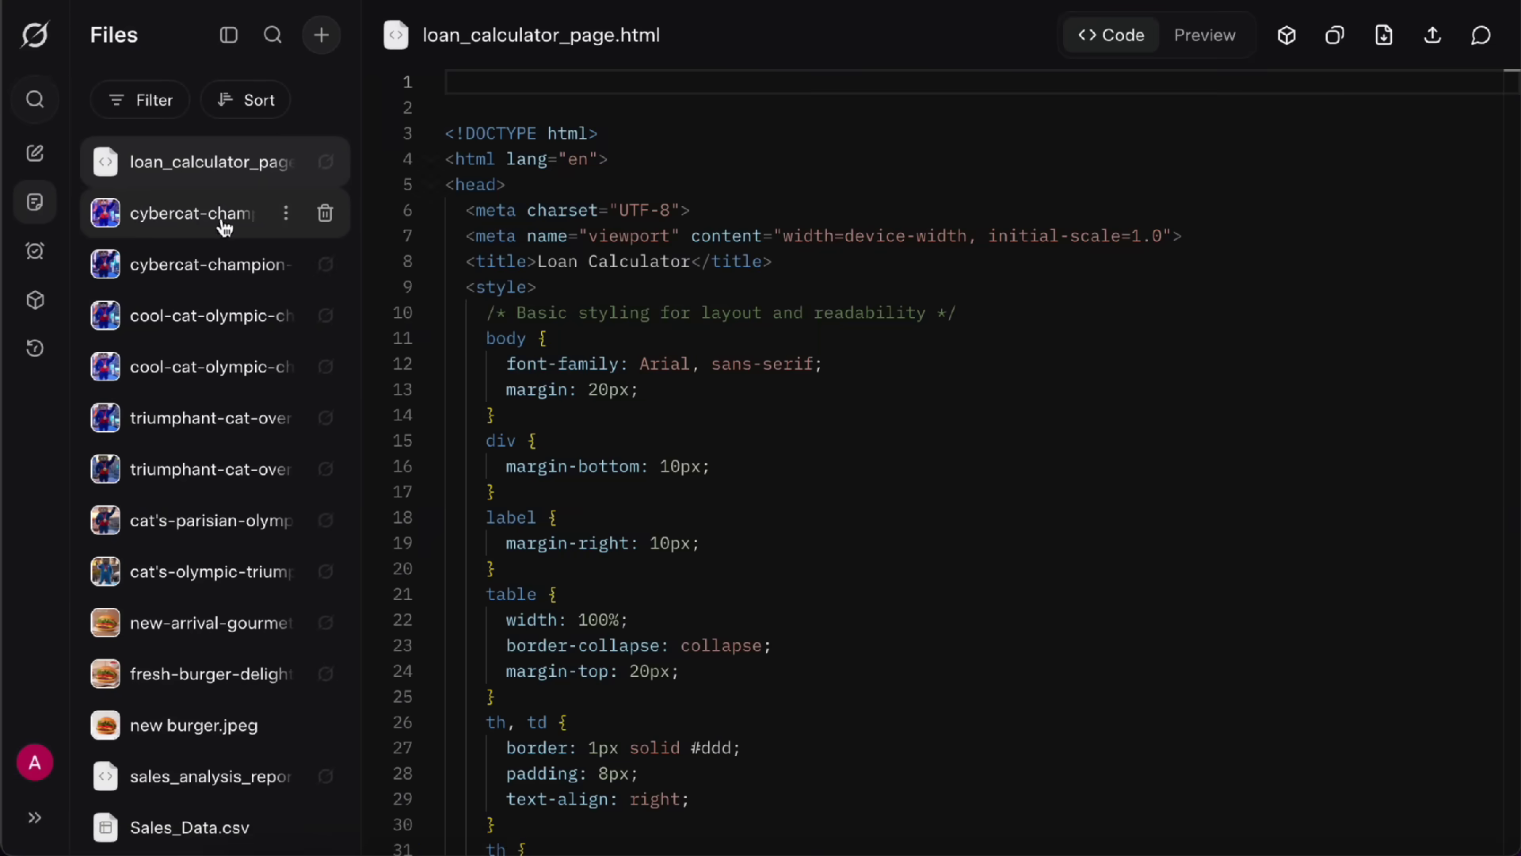
{"action": "left_click", "coordinate": [179, 229]}
{"action": "scroll", "coordinate": [186, 333], "scroll_direction": "down", "scroll_amount": 3}
{"action": "left_click", "coordinate": [190, 362]}
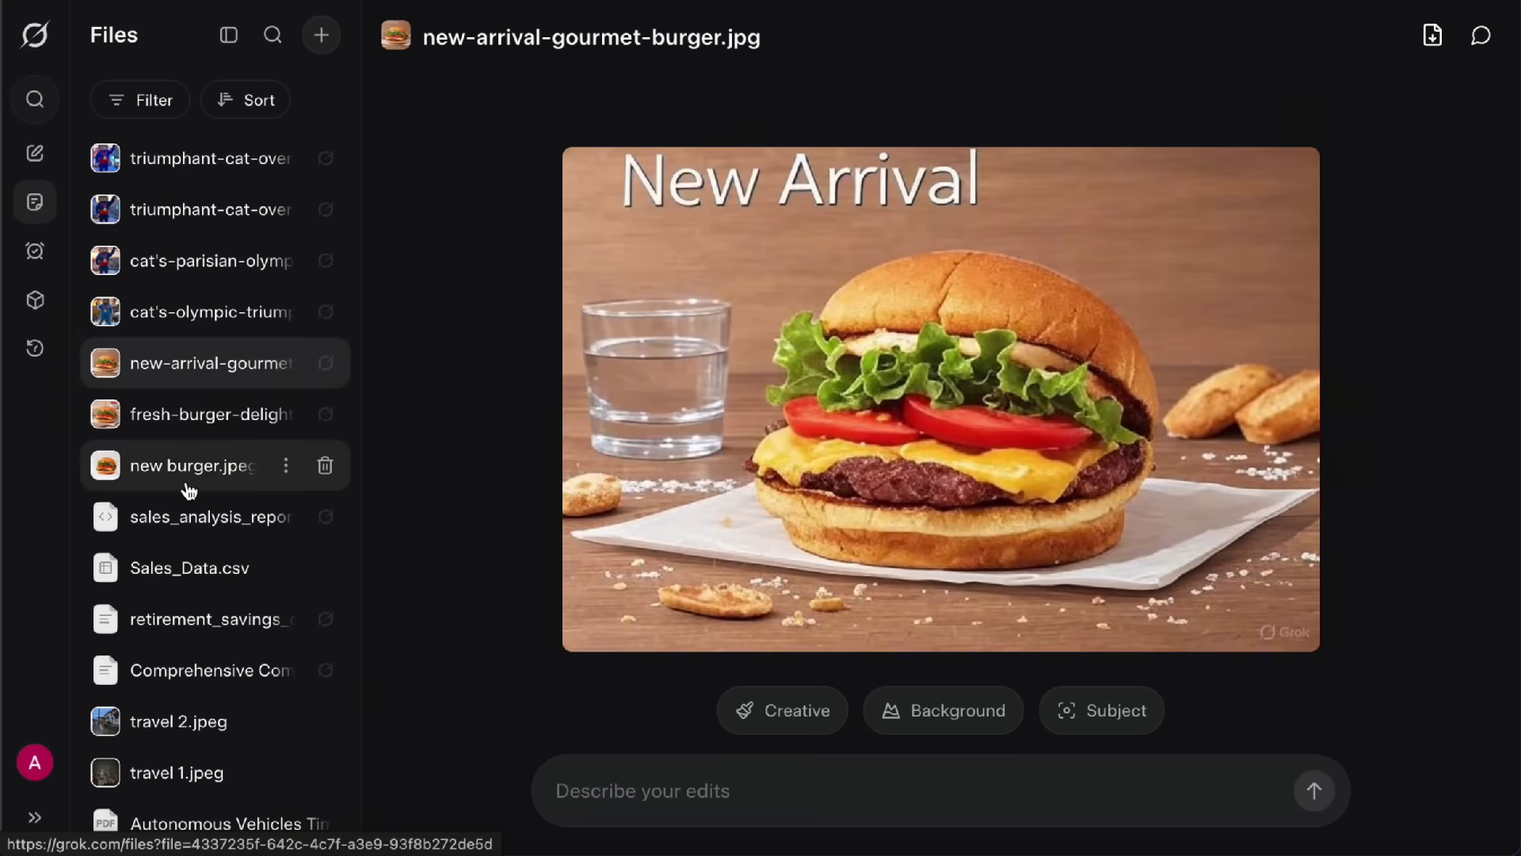
{"action": "left_click", "coordinate": [187, 485]}
- Try the Files filter and new-file menus, then expand the main navigation sidebar
{"action": "left_click", "coordinate": [152, 111]}
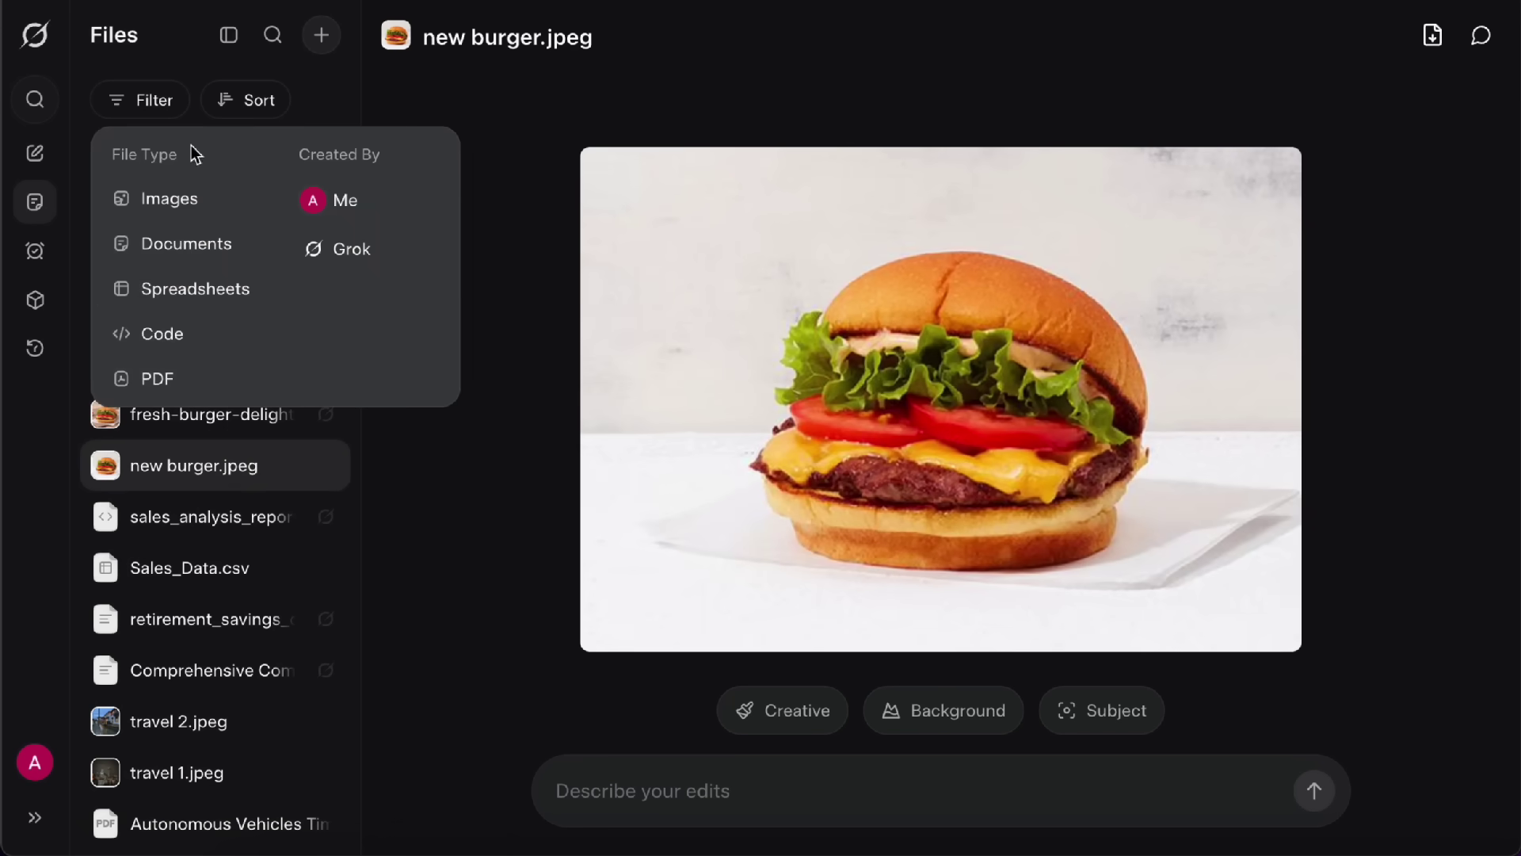
{"action": "left_click", "coordinate": [169, 117]}
{"action": "left_click", "coordinate": [321, 38]}
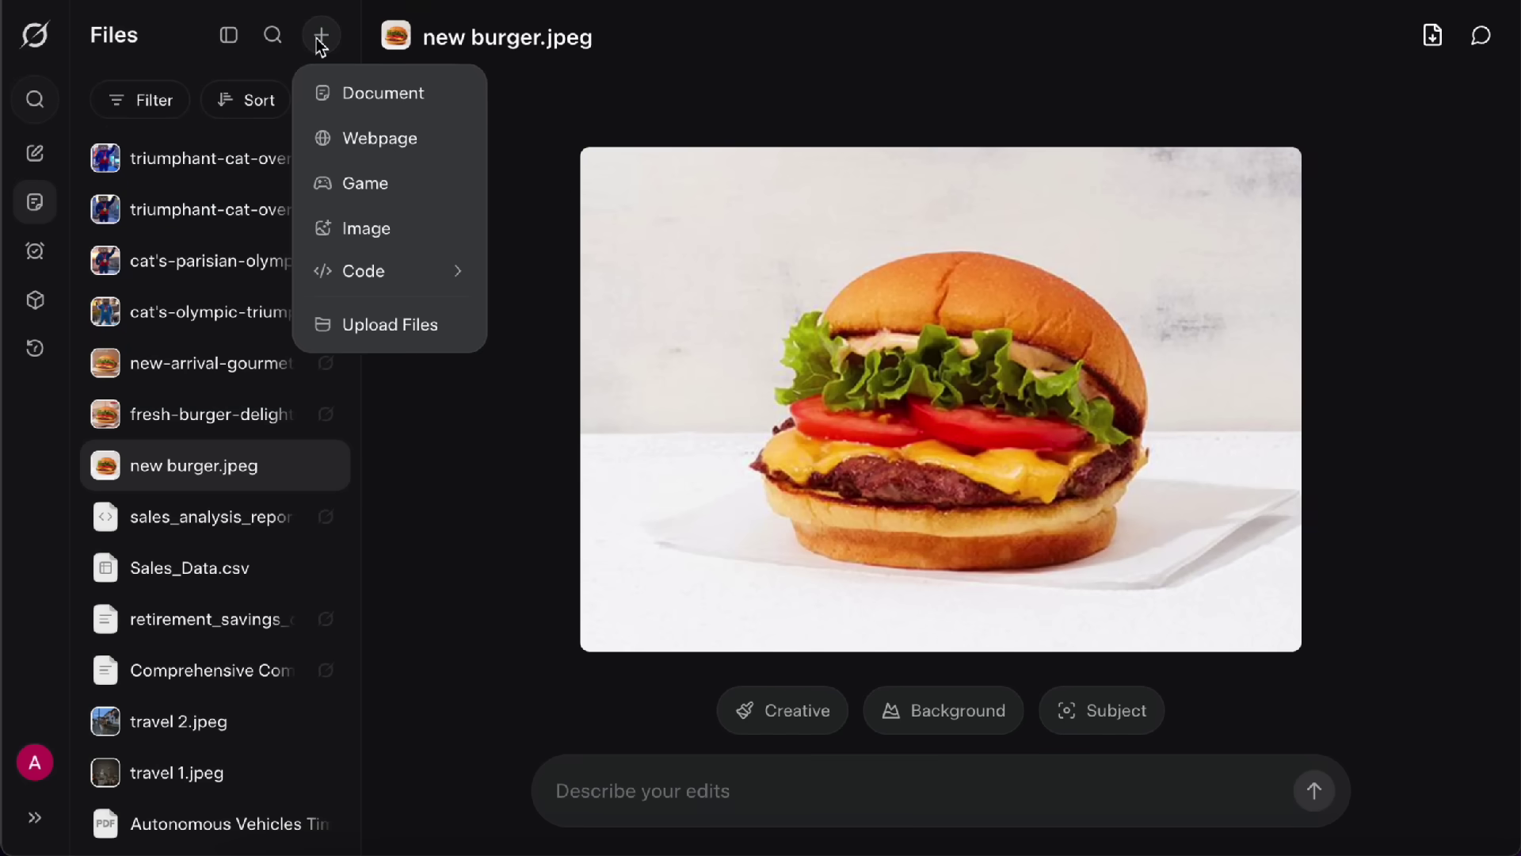
{"action": "left_click", "coordinate": [34, 817]}
{"action": "left_click", "coordinate": [34, 817]}
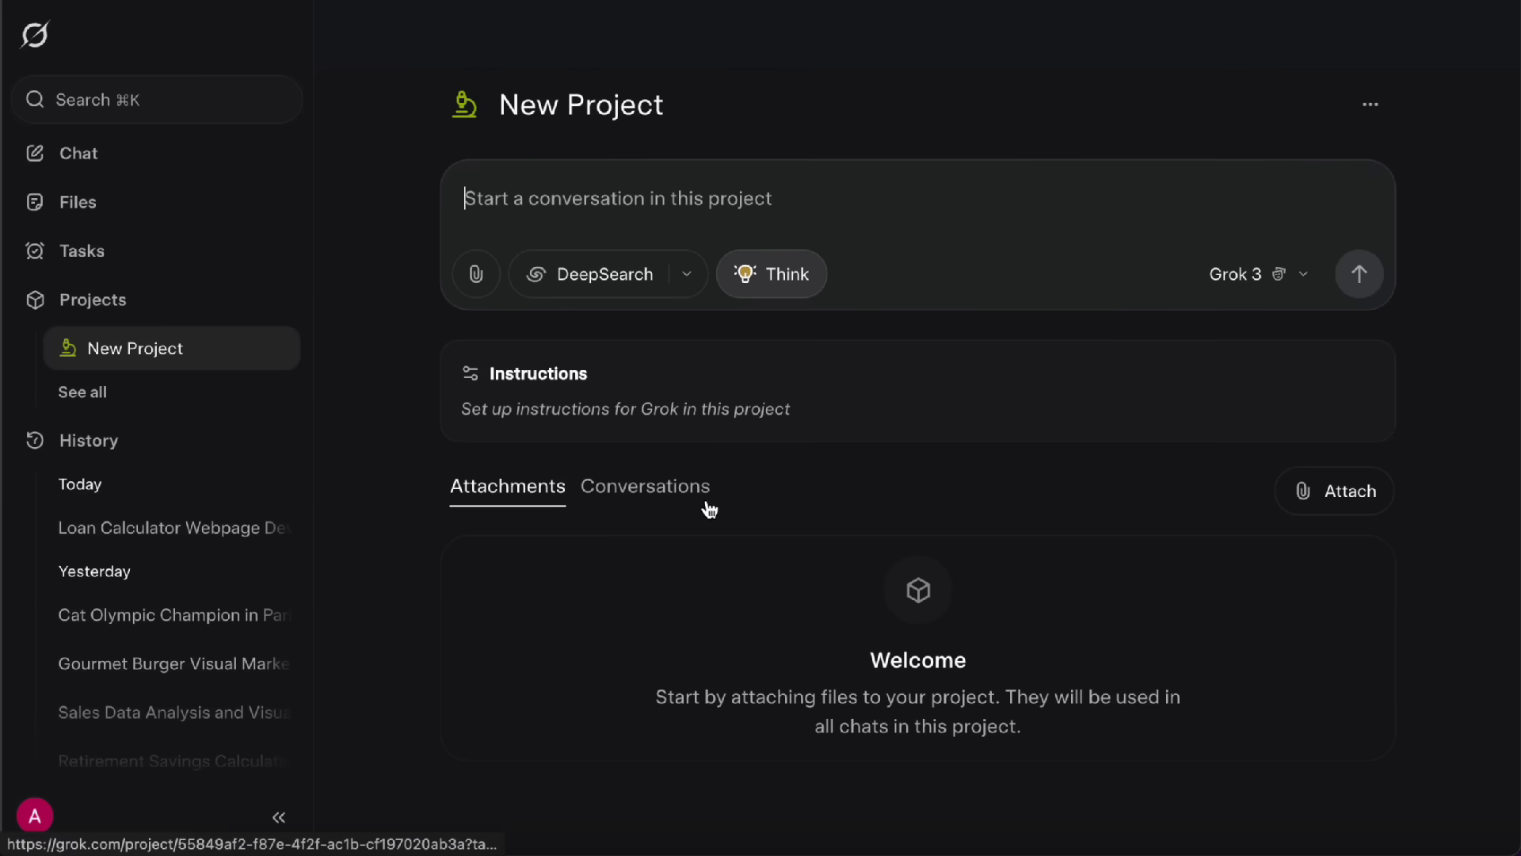
- Review New Project's Conversations and Attachments, then open its Instructions and close them unsaved
{"action": "left_click", "coordinate": [622, 507]}
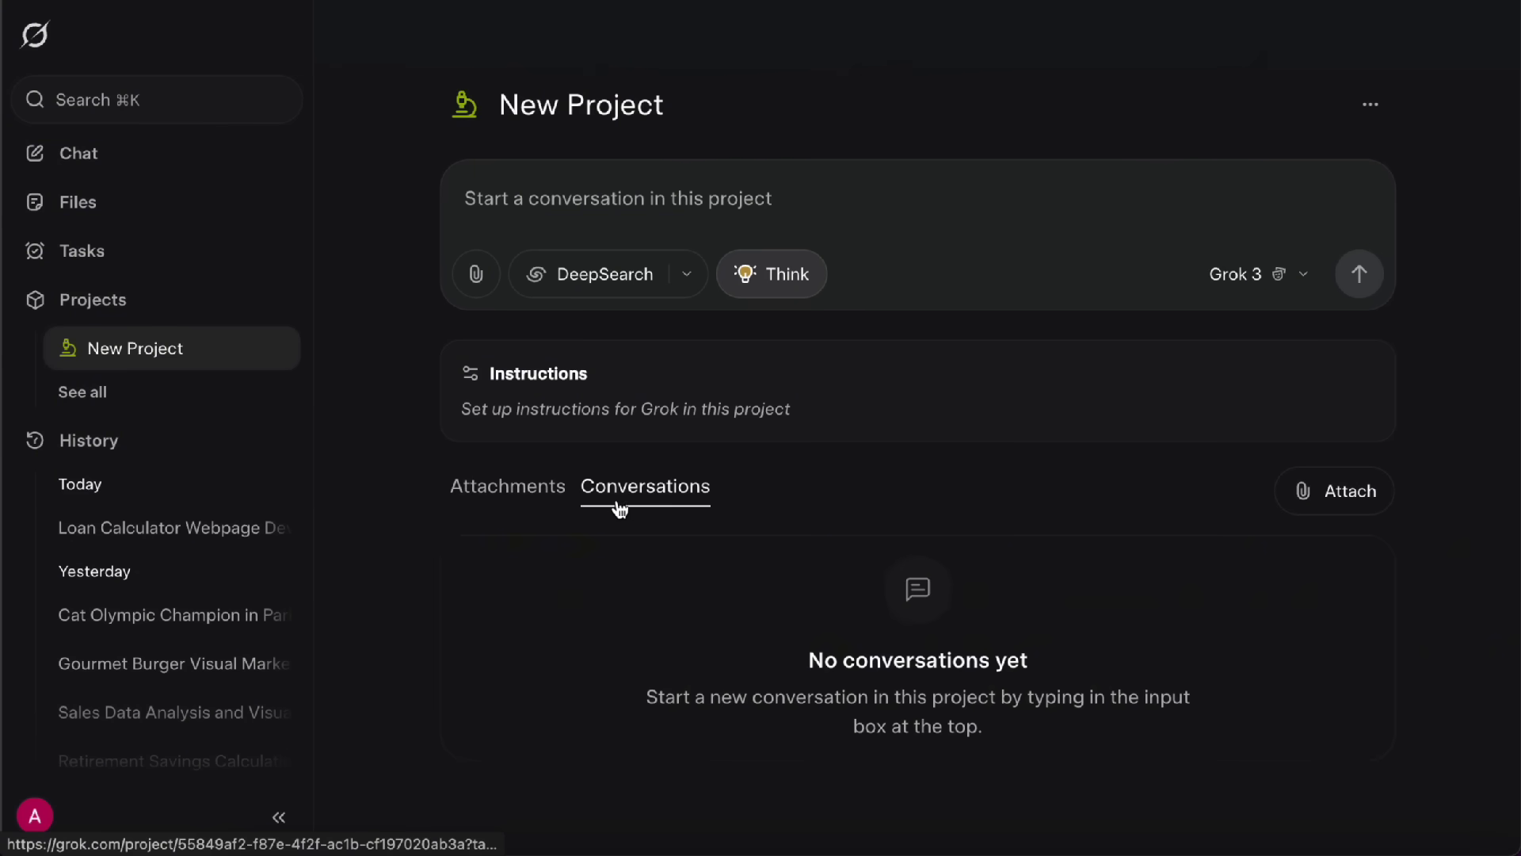
{"action": "left_click", "coordinate": [537, 507]}
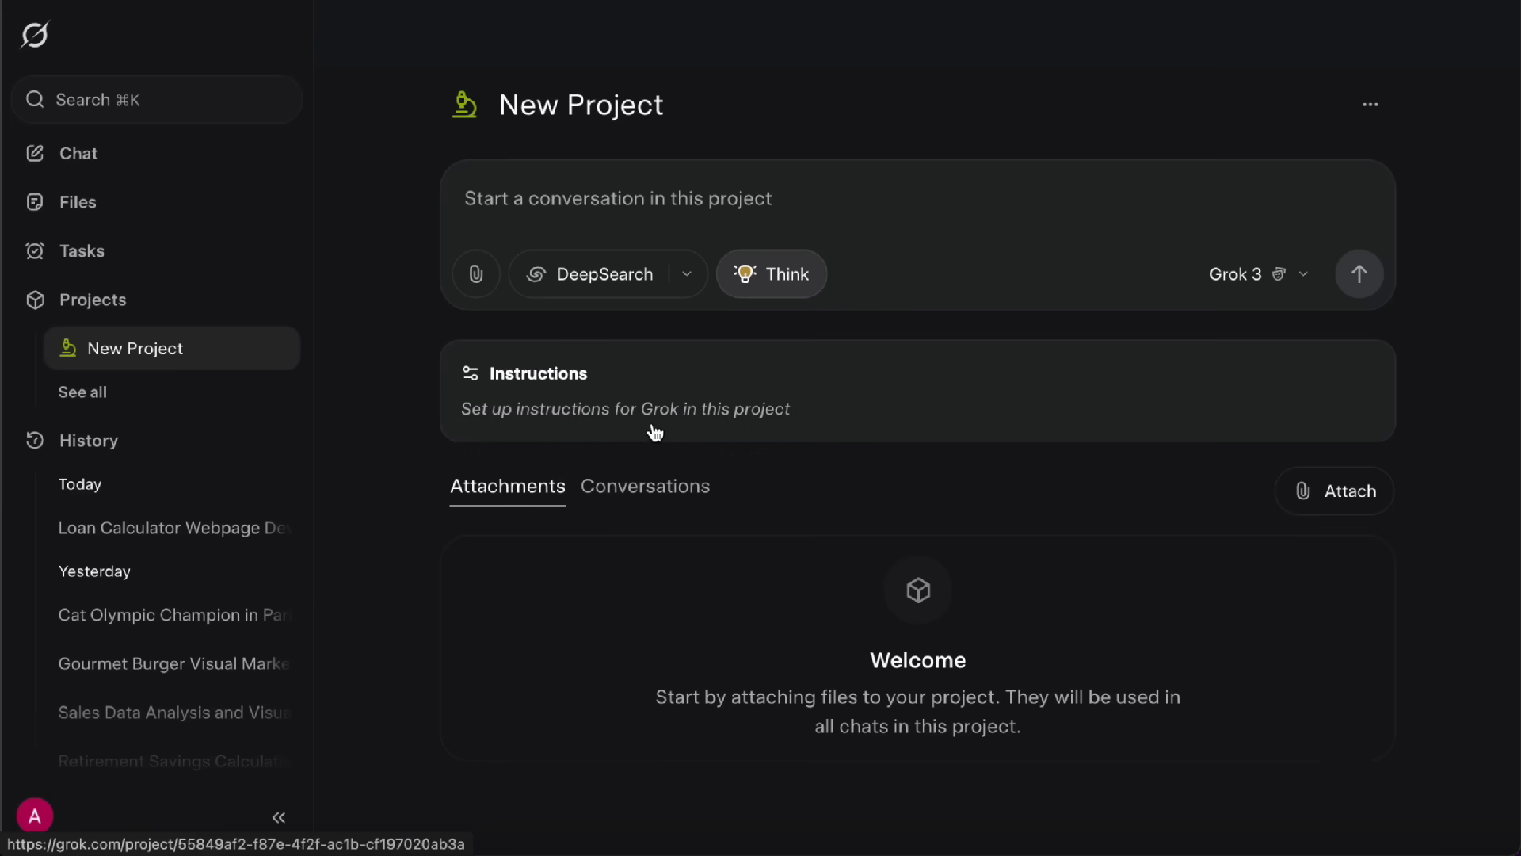
{"action": "left_click", "coordinate": [596, 396]}
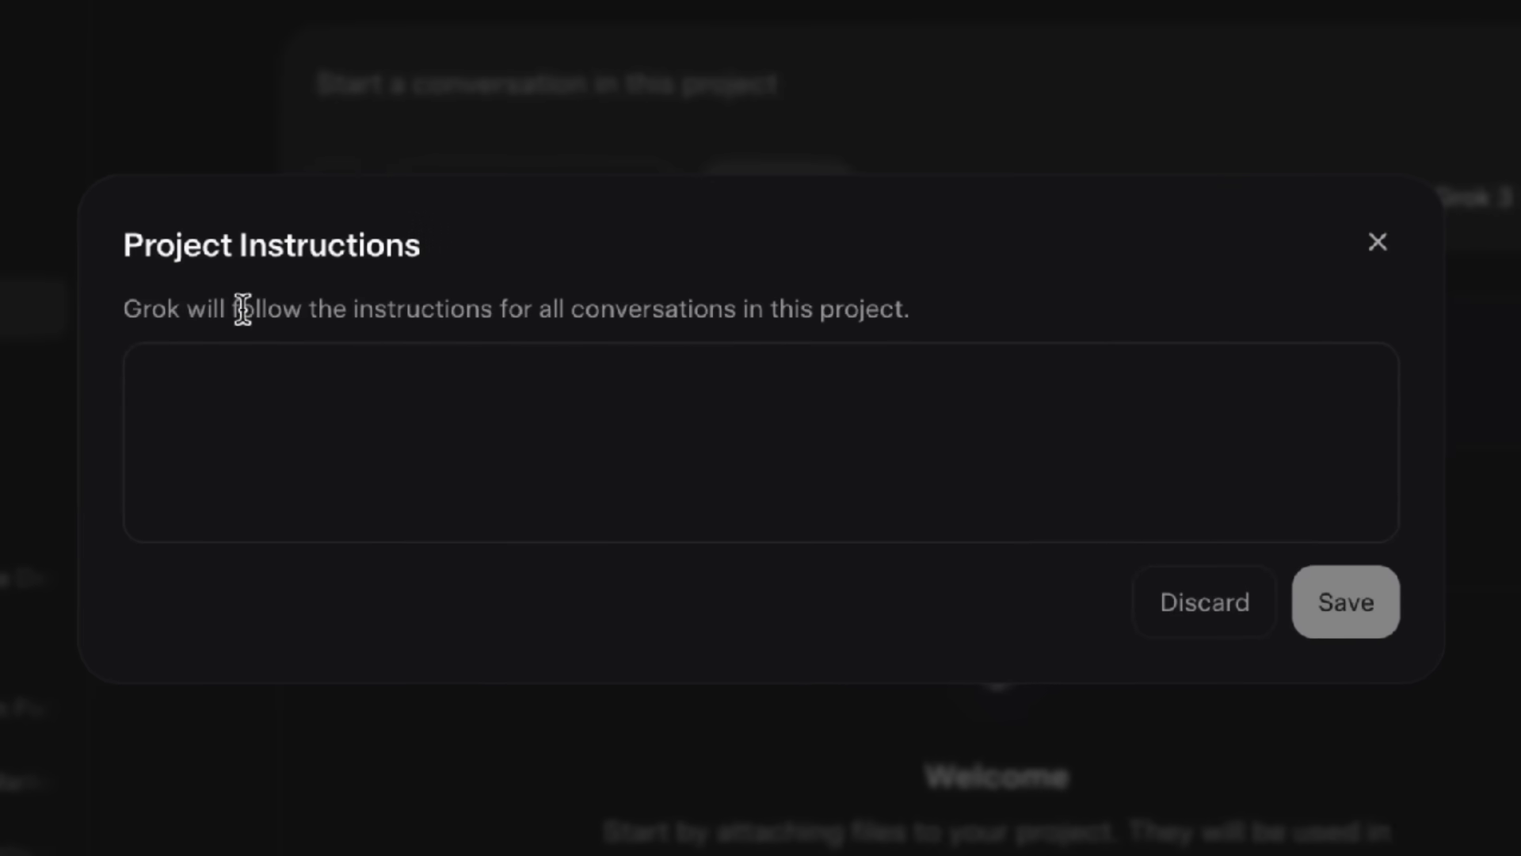
{"action": "left_click_drag", "start_coordinate": [243, 309], "coordinate": [1016, 313]}
{"action": "left_click", "coordinate": [979, 395]}
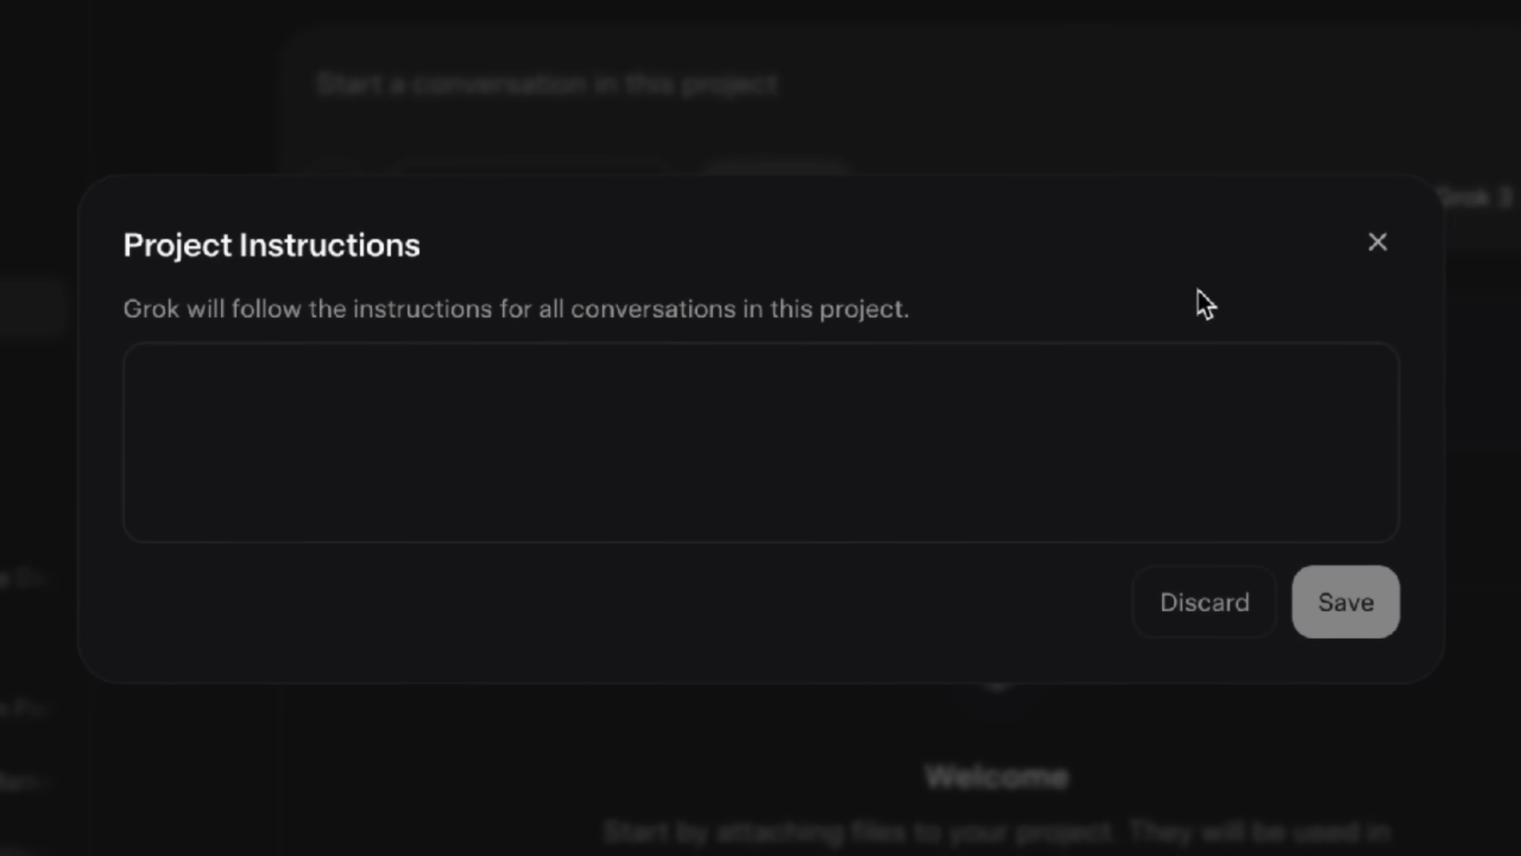
{"action": "left_click", "coordinate": [1378, 242]}
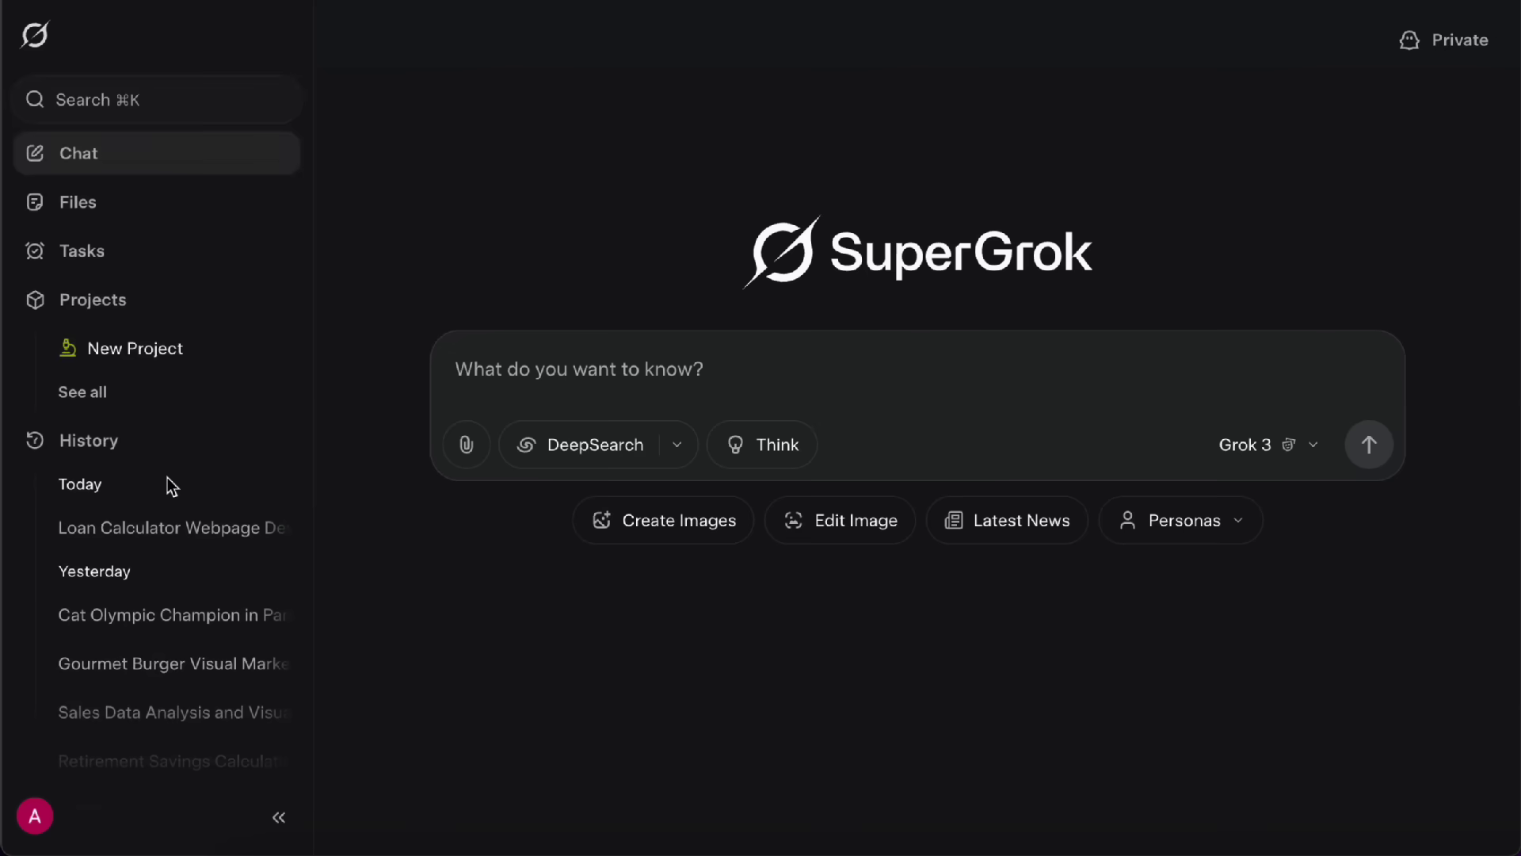
{"action": "scroll", "coordinate": [168, 477], "scroll_direction": "down", "scroll_amount": 1}
{"action": "scroll", "coordinate": [119, 419], "scroll_direction": "up", "scroll_amount": 1}
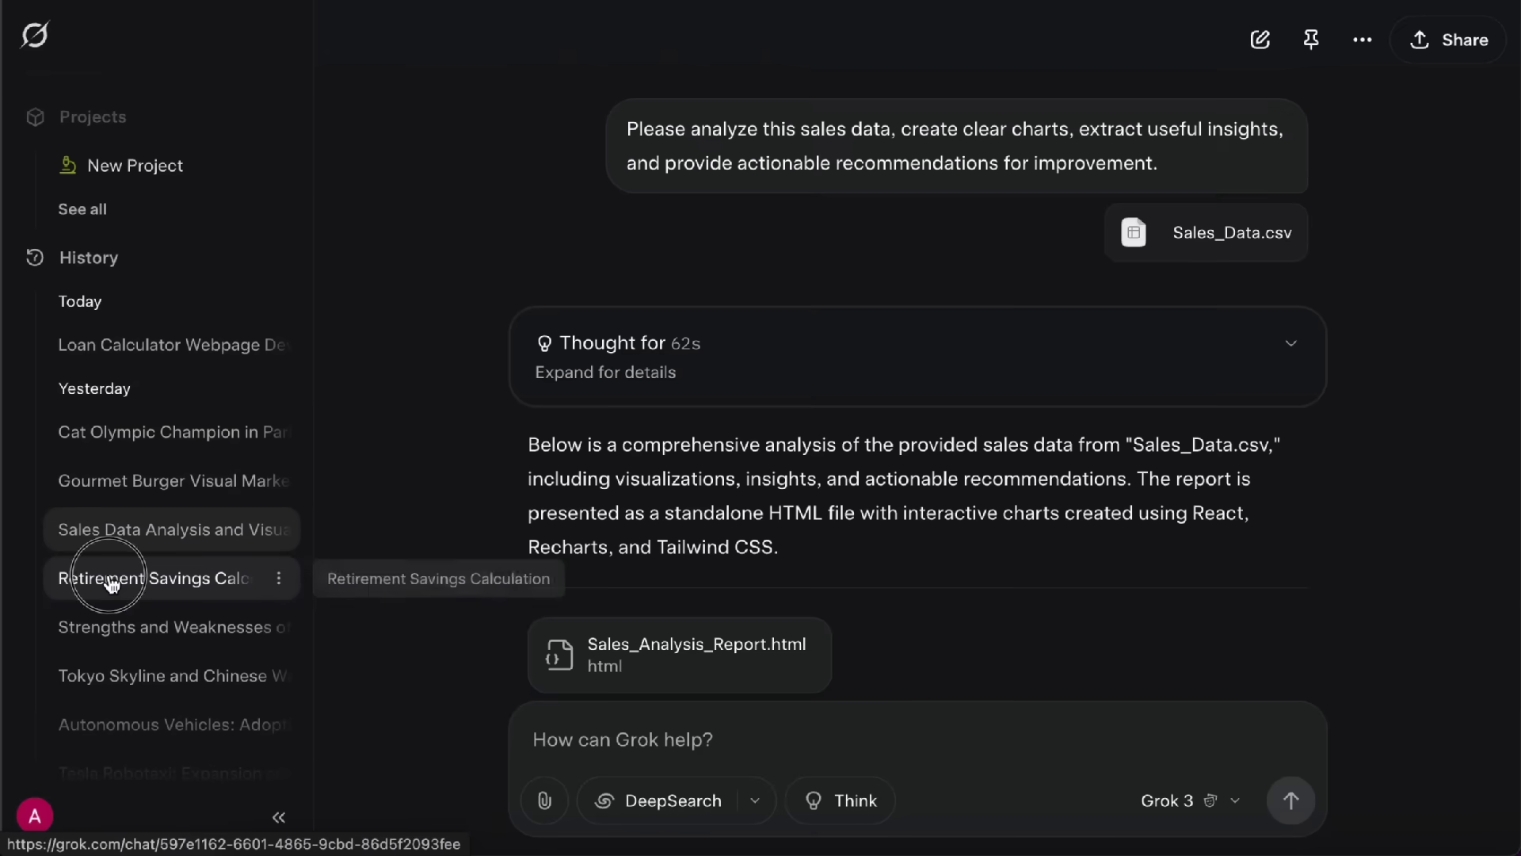
{"action": "left_click", "coordinate": [111, 578]}
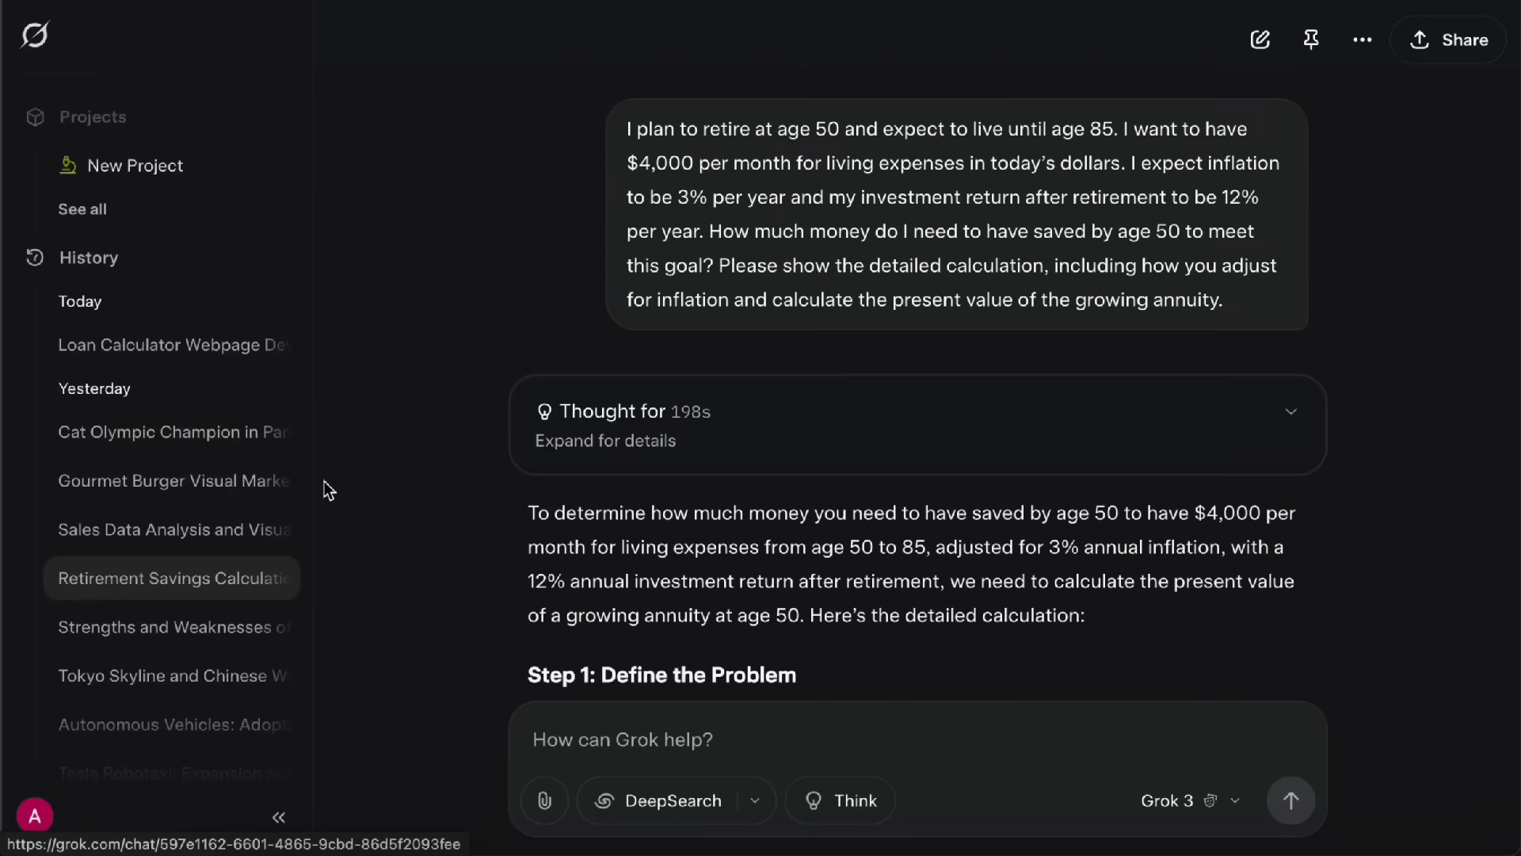
{"action": "scroll", "coordinate": [131, 151], "scroll_direction": "up", "scroll_amount": 3}
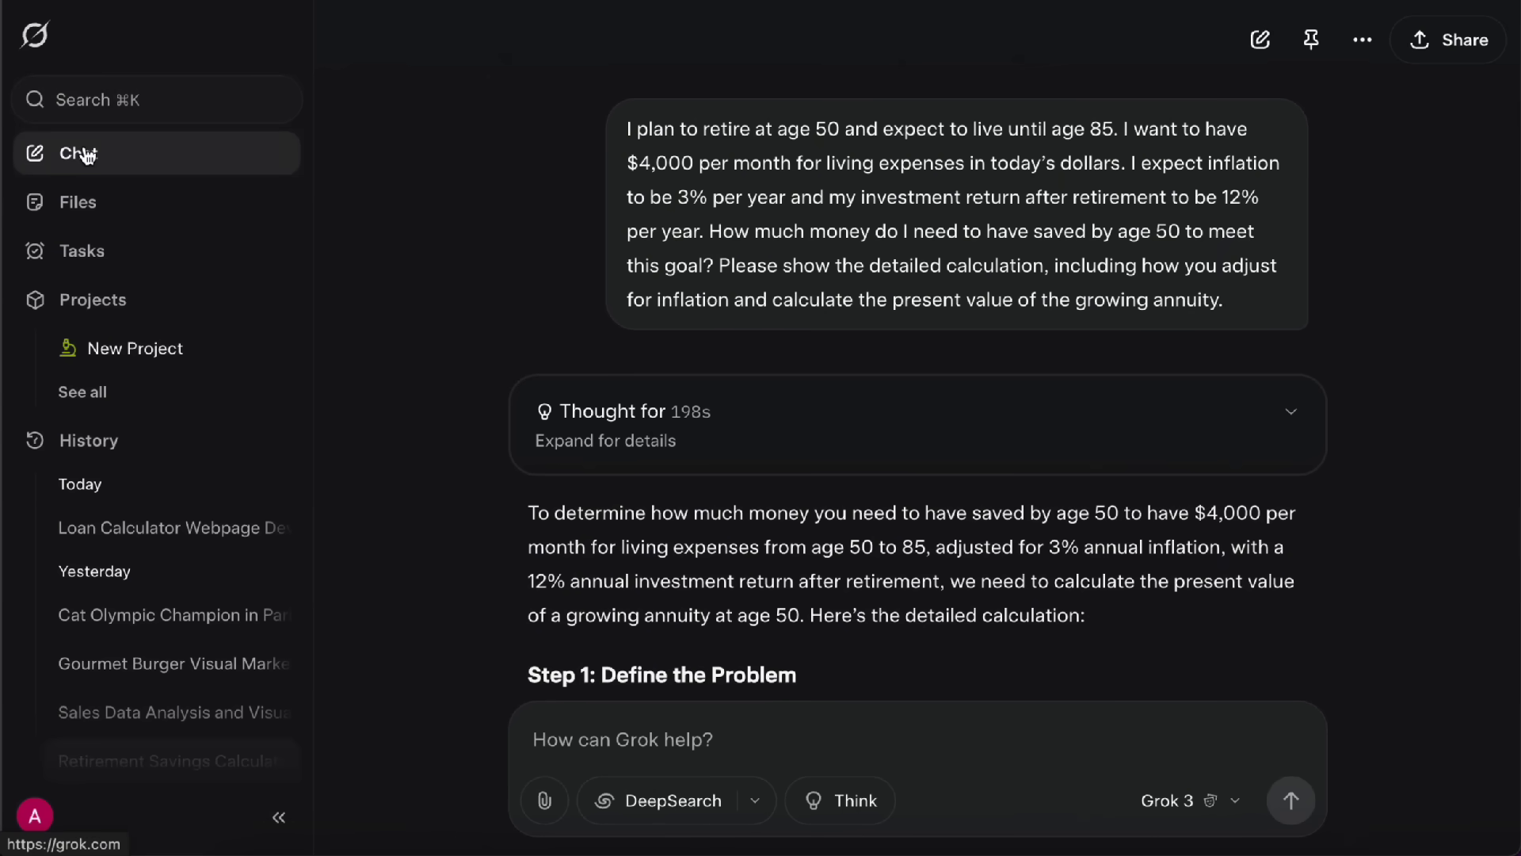
{"action": "left_click", "coordinate": [87, 155]}
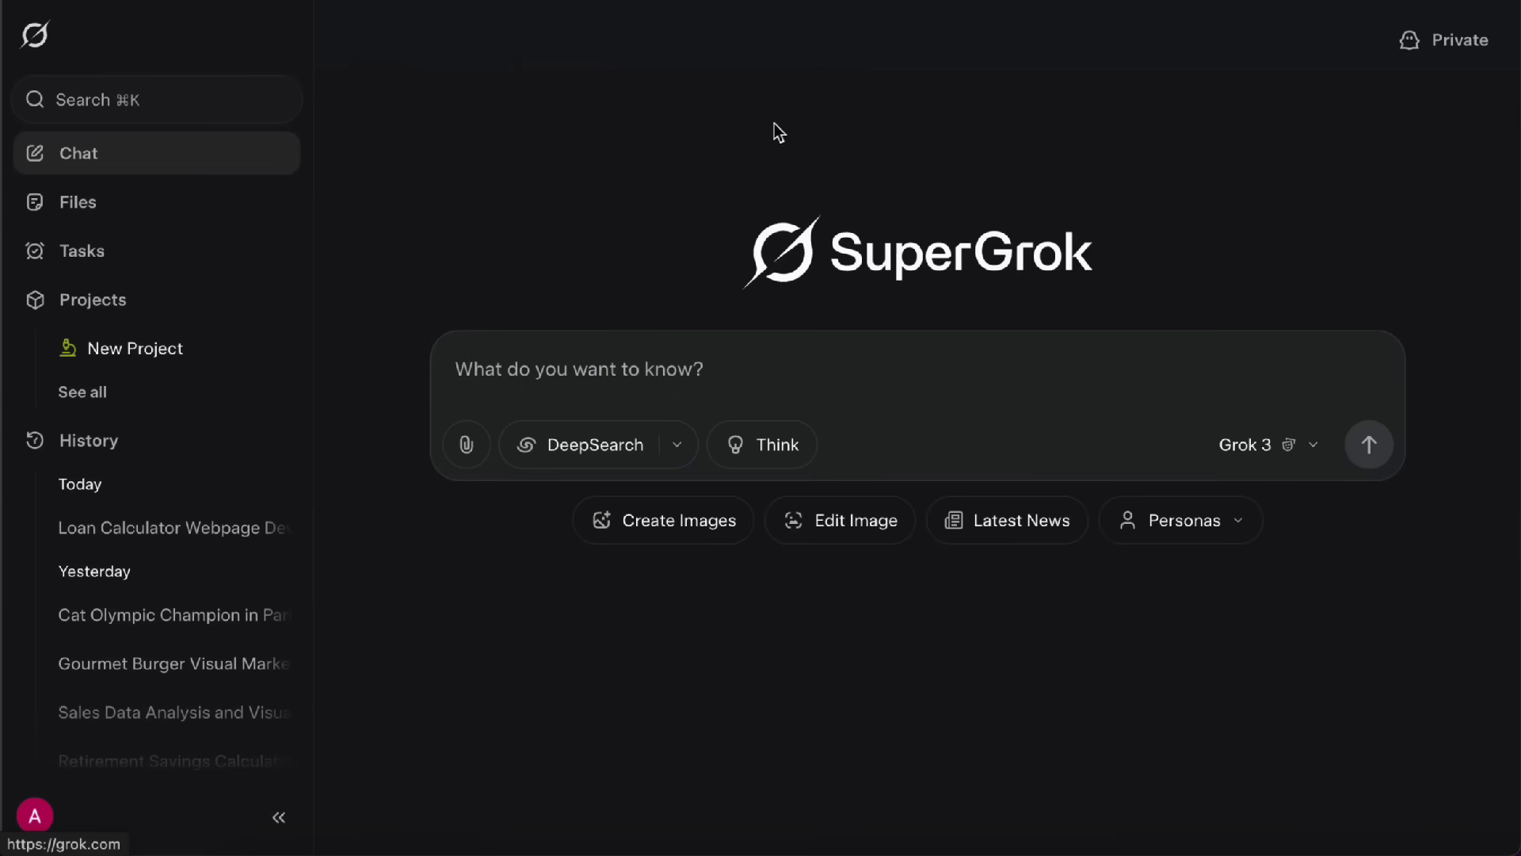
{"action": "left_click", "coordinate": [1445, 62]}
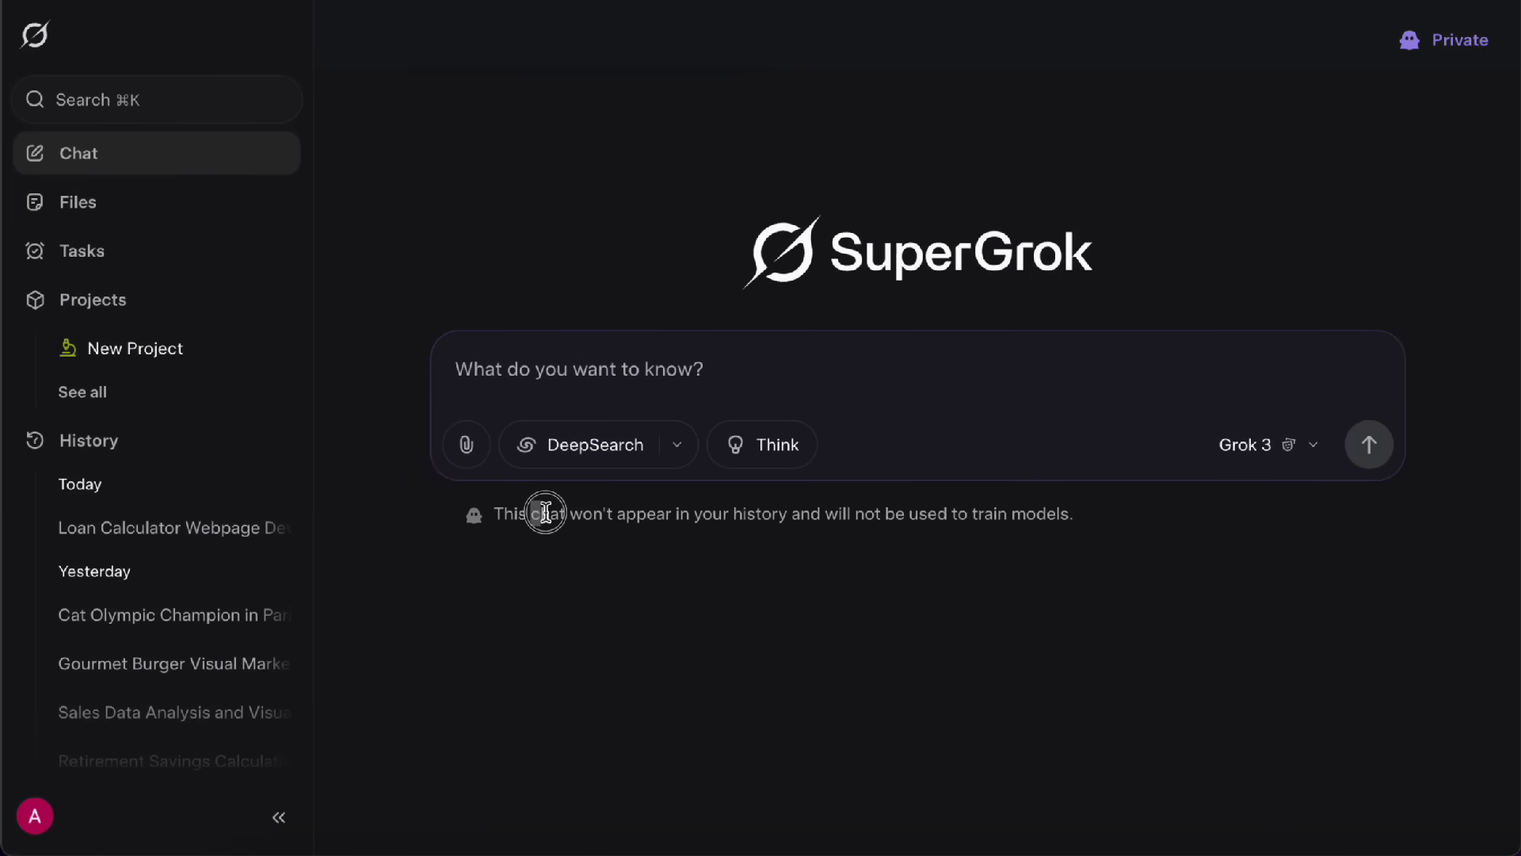
{"action": "left_click_drag", "start_coordinate": [548, 513], "coordinate": [1096, 507]}
{"action": "left_click", "coordinate": [1097, 507]}
{"action": "left_click", "coordinate": [1480, 55]}
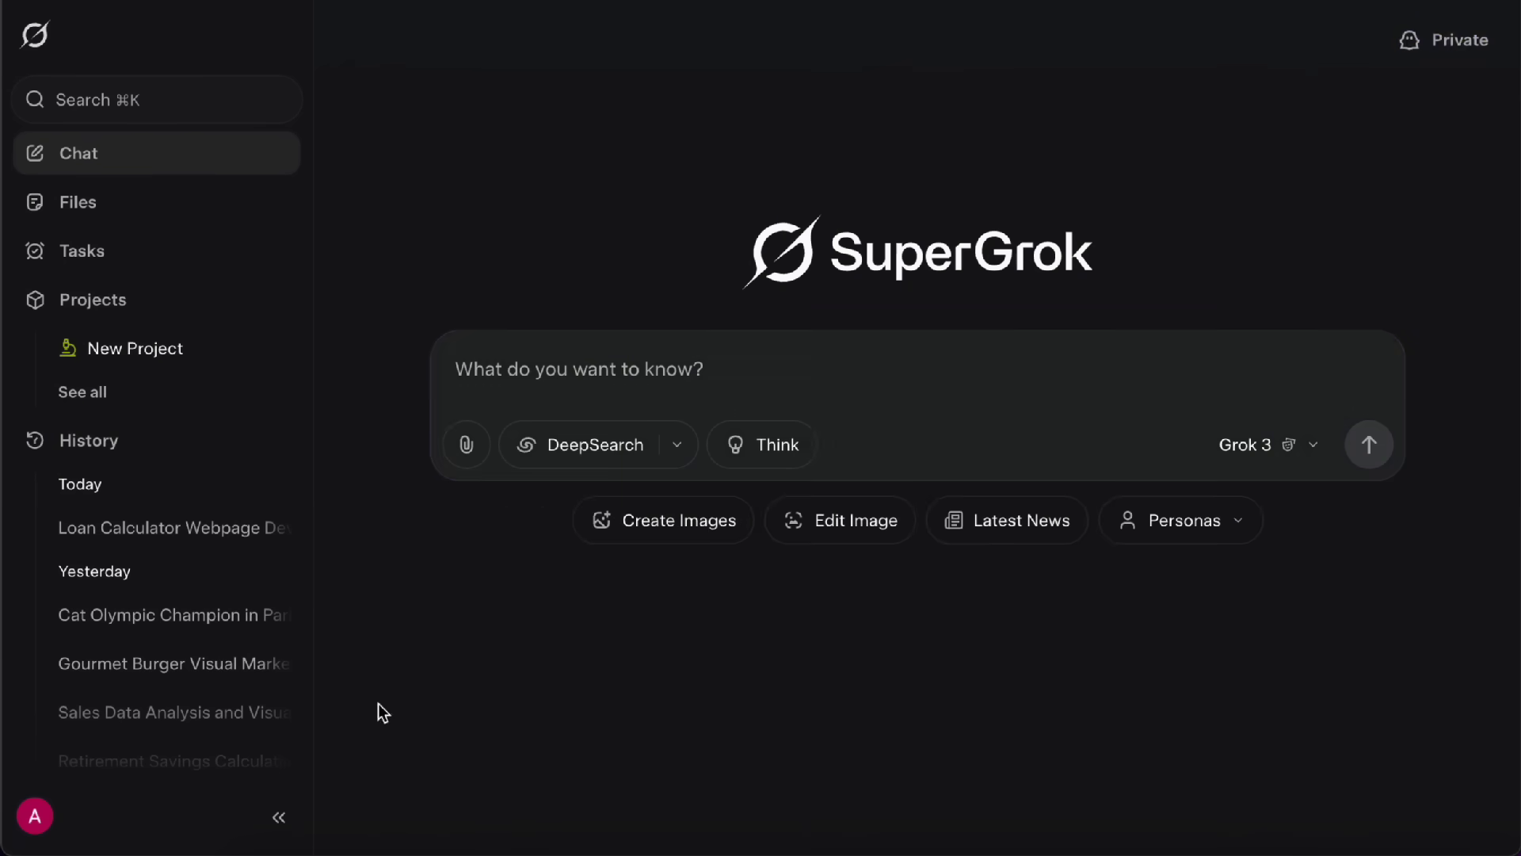
- Open Settings from the avatar menu and browse Appearance, Behavior, Customize, then Data Controls
{"action": "left_click", "coordinate": [35, 816]}
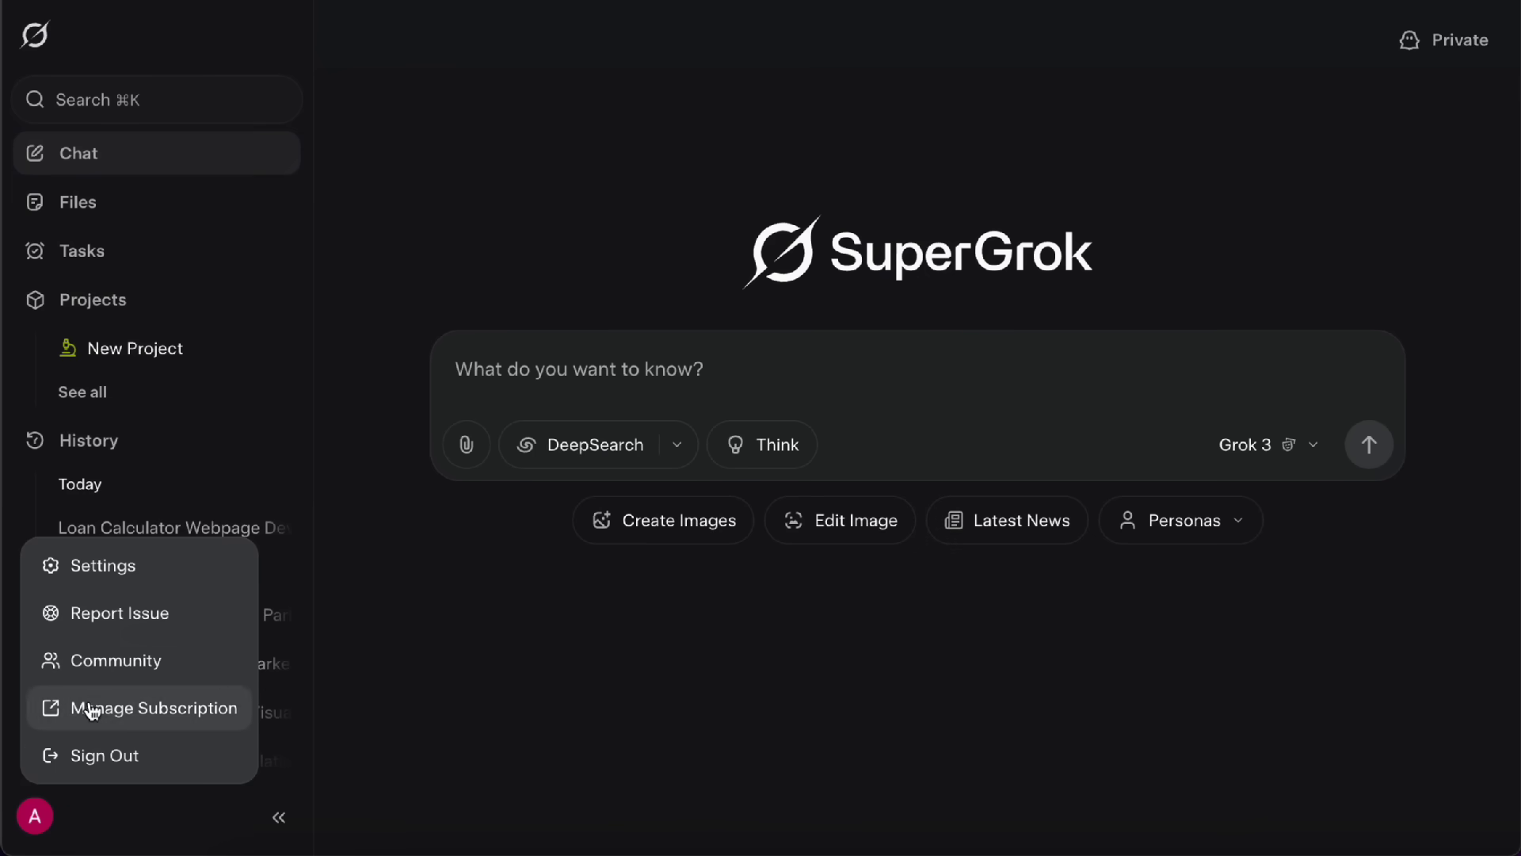
{"action": "left_click", "coordinate": [127, 586]}
{"action": "left_click", "coordinate": [434, 349]}
{"action": "left_click", "coordinate": [431, 400]}
{"action": "left_click", "coordinate": [422, 455]}
{"action": "left_click", "coordinate": [415, 503]}
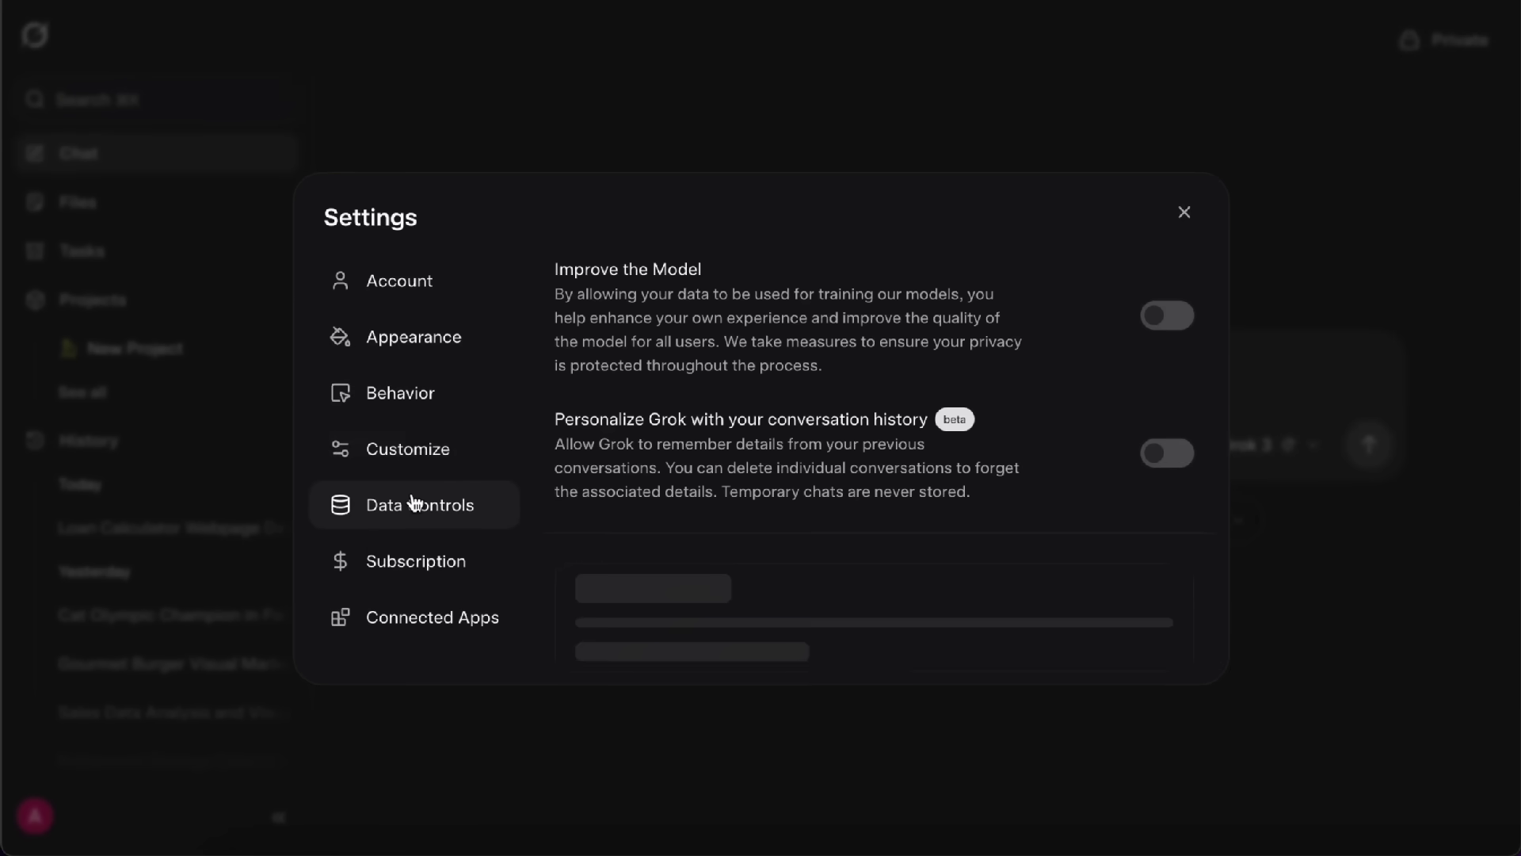